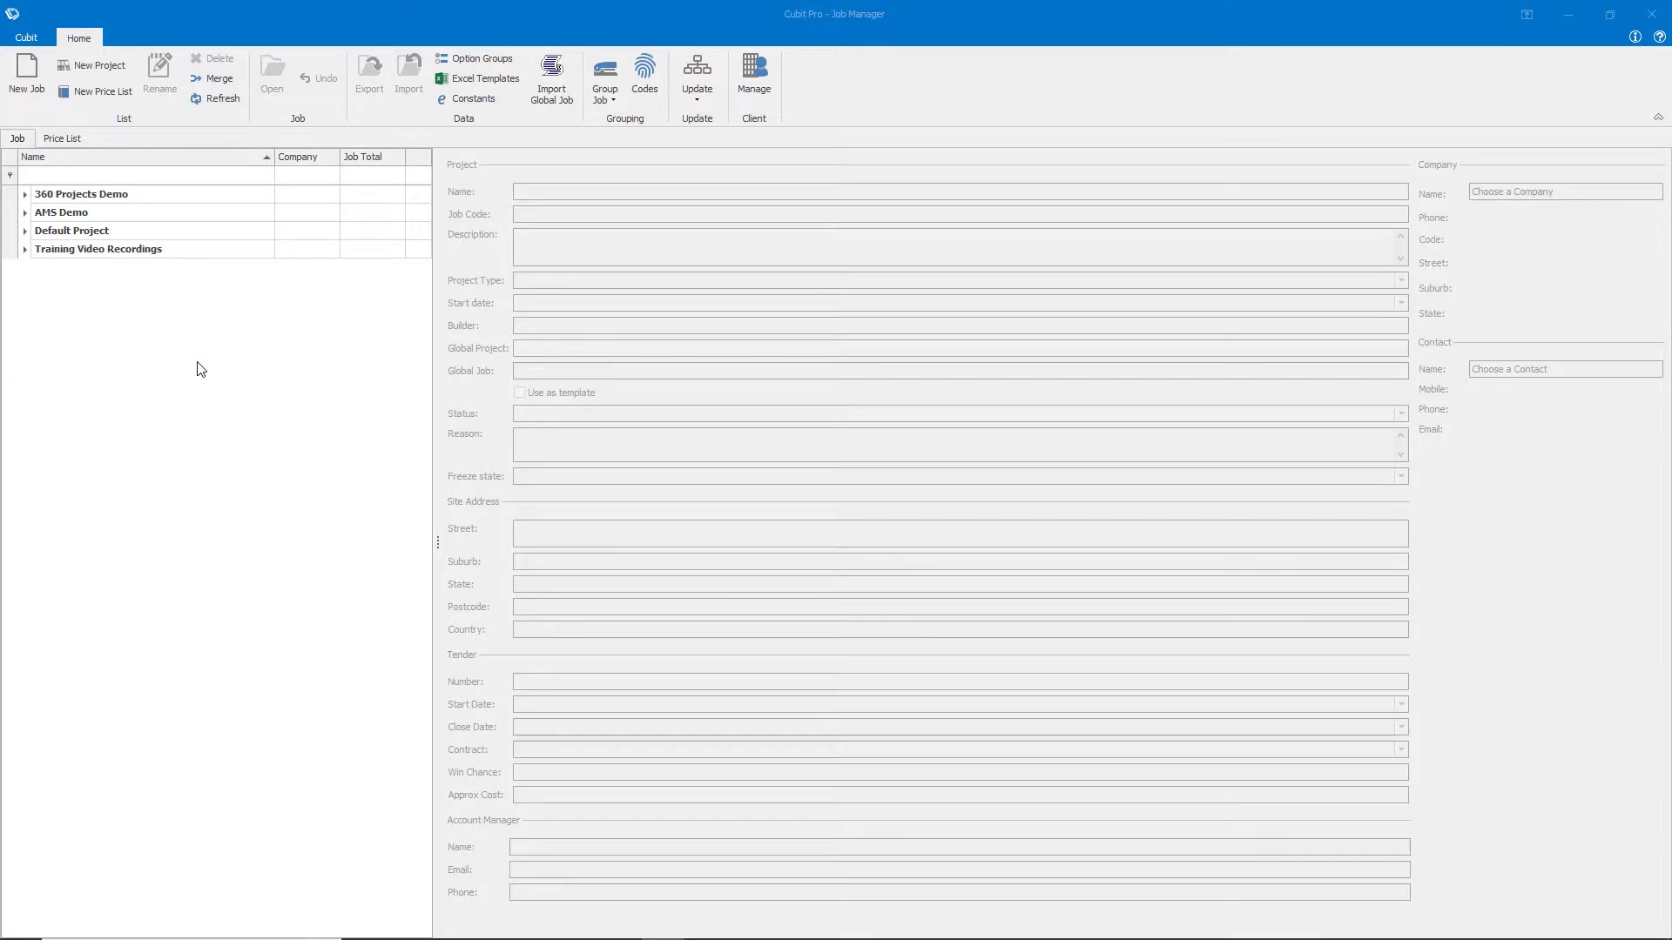
- Review the quantity rounding choices in the new job defaults of the program options, keeping Exact selected
click(27, 39)
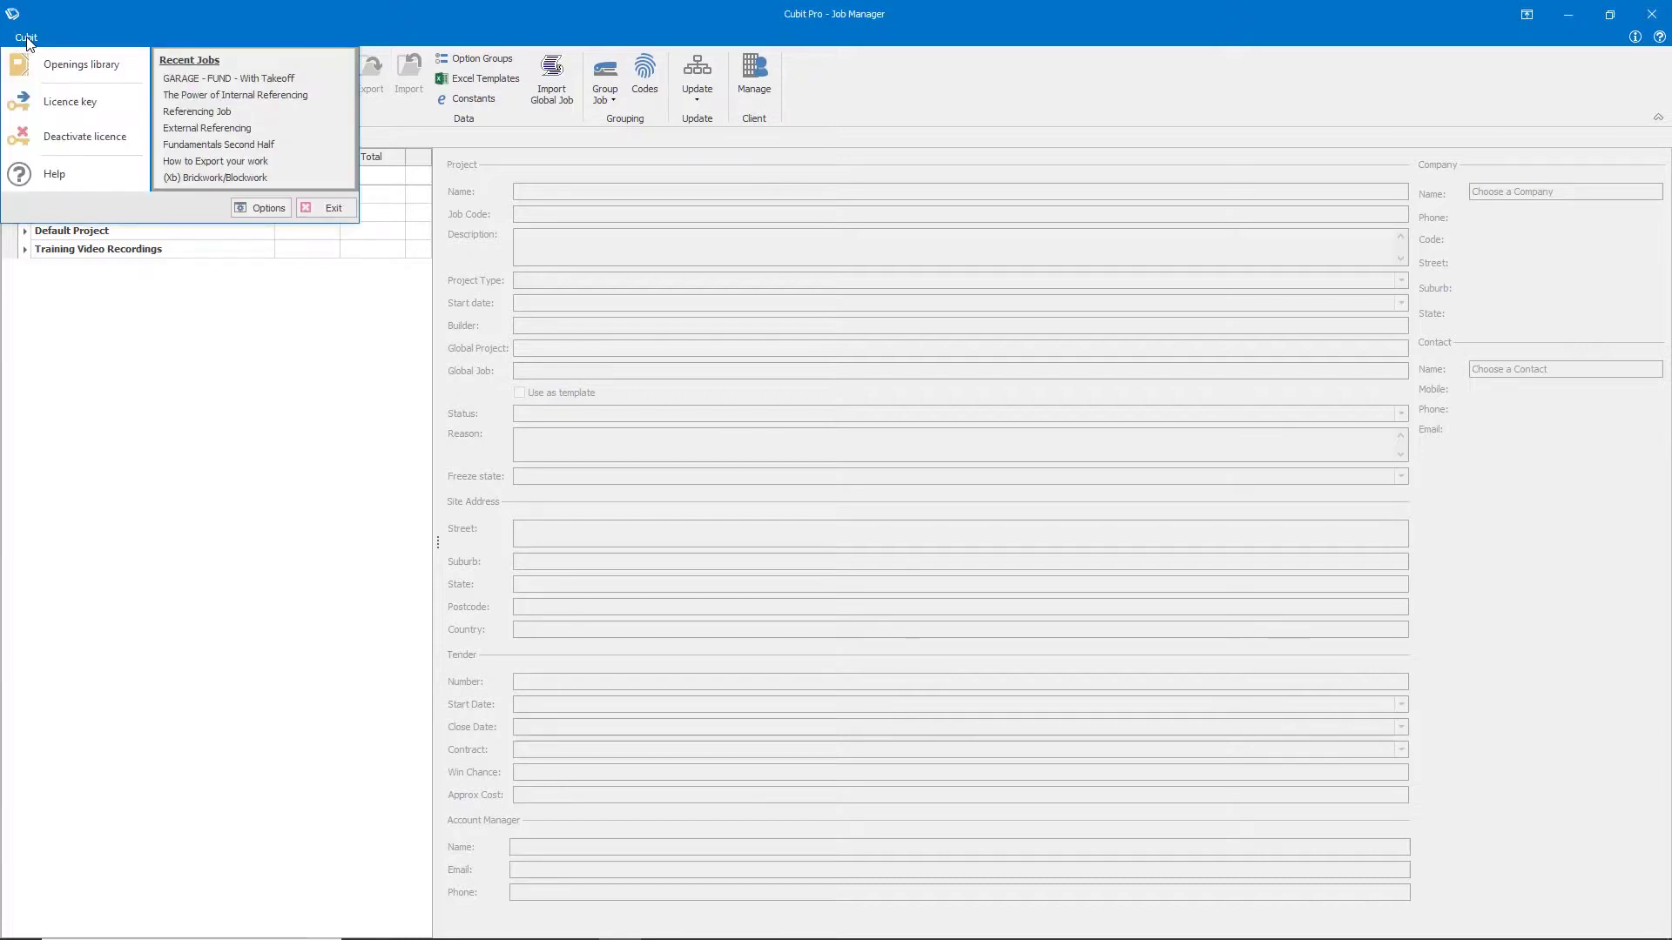
click(260, 209)
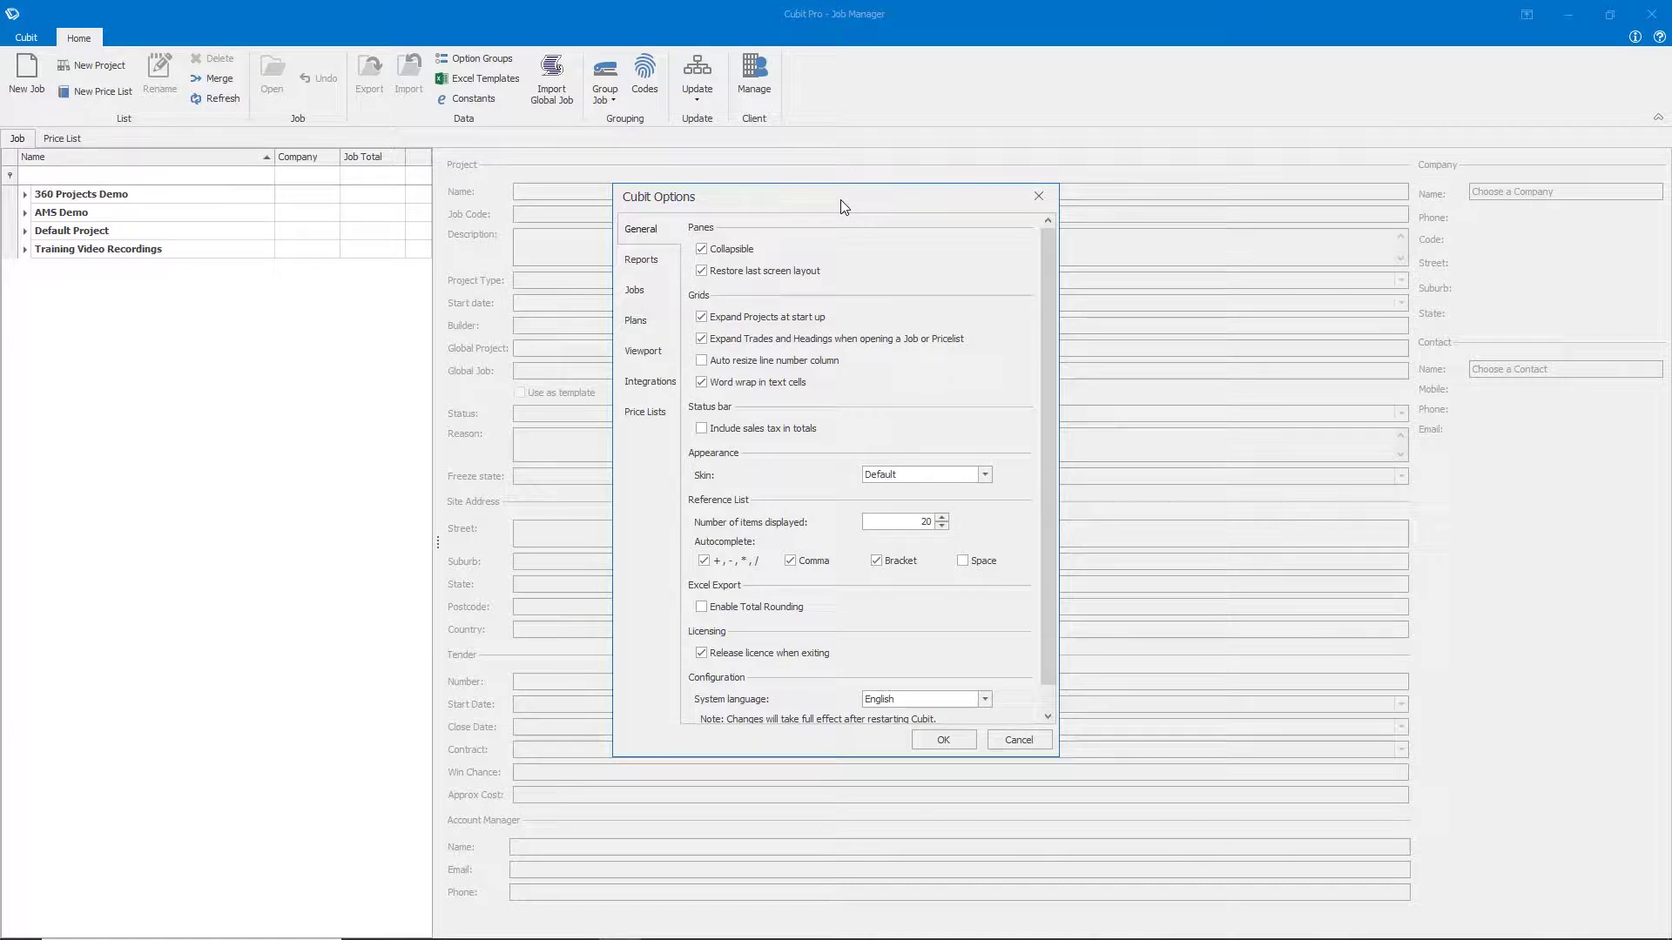
click(642, 298)
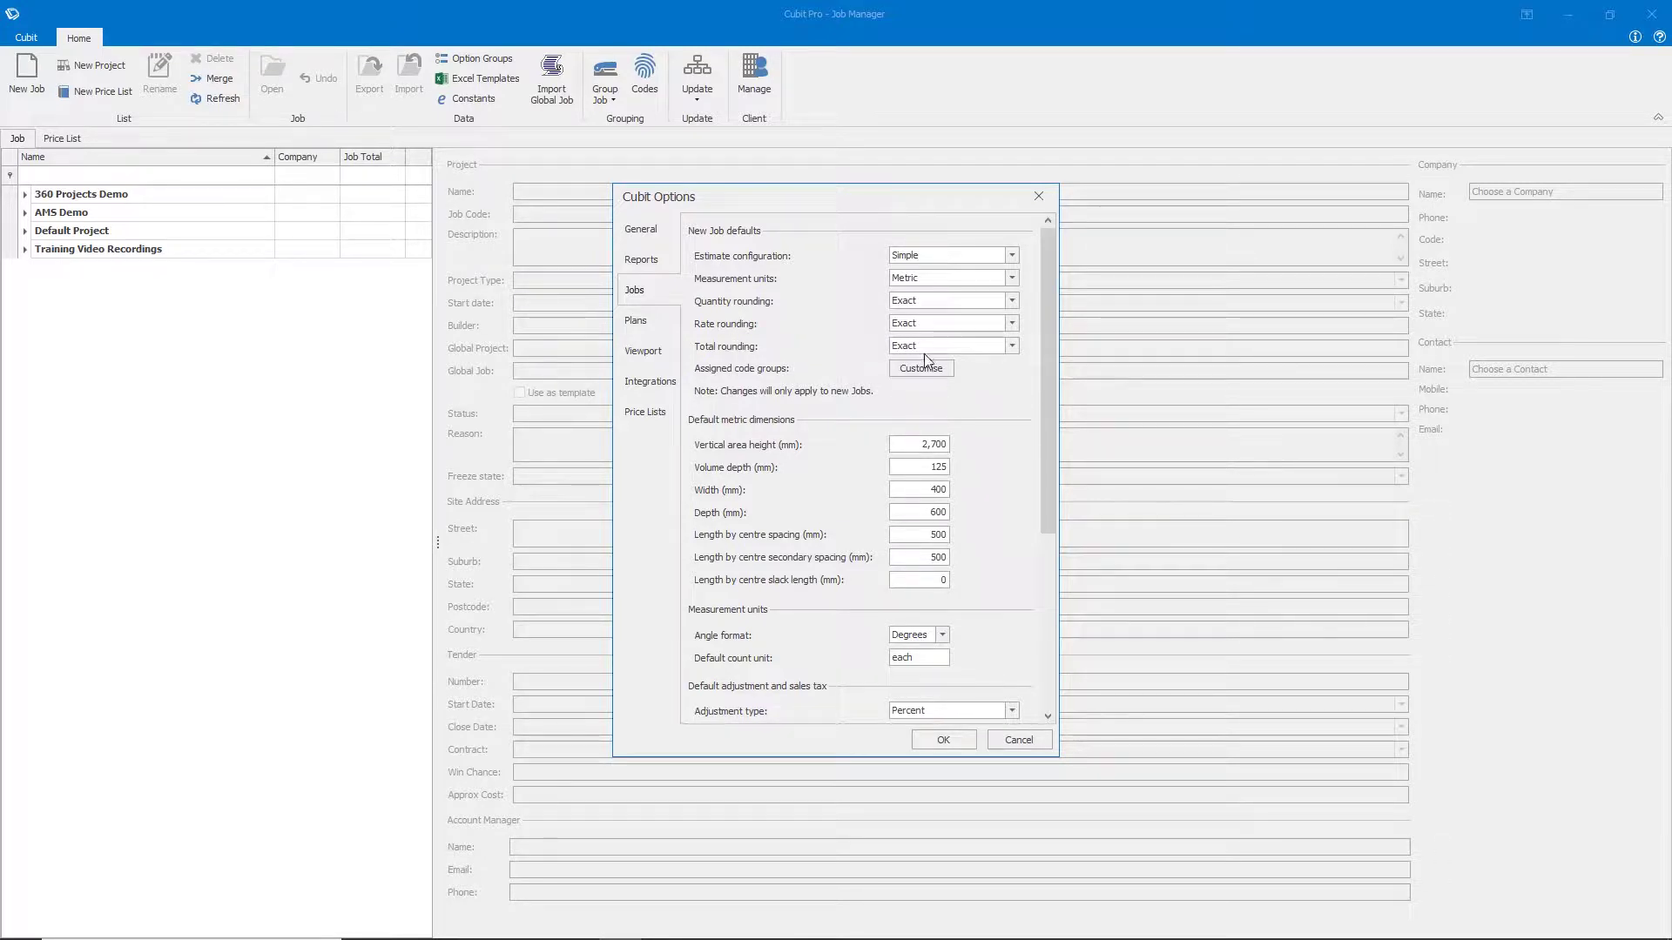
click(938, 303)
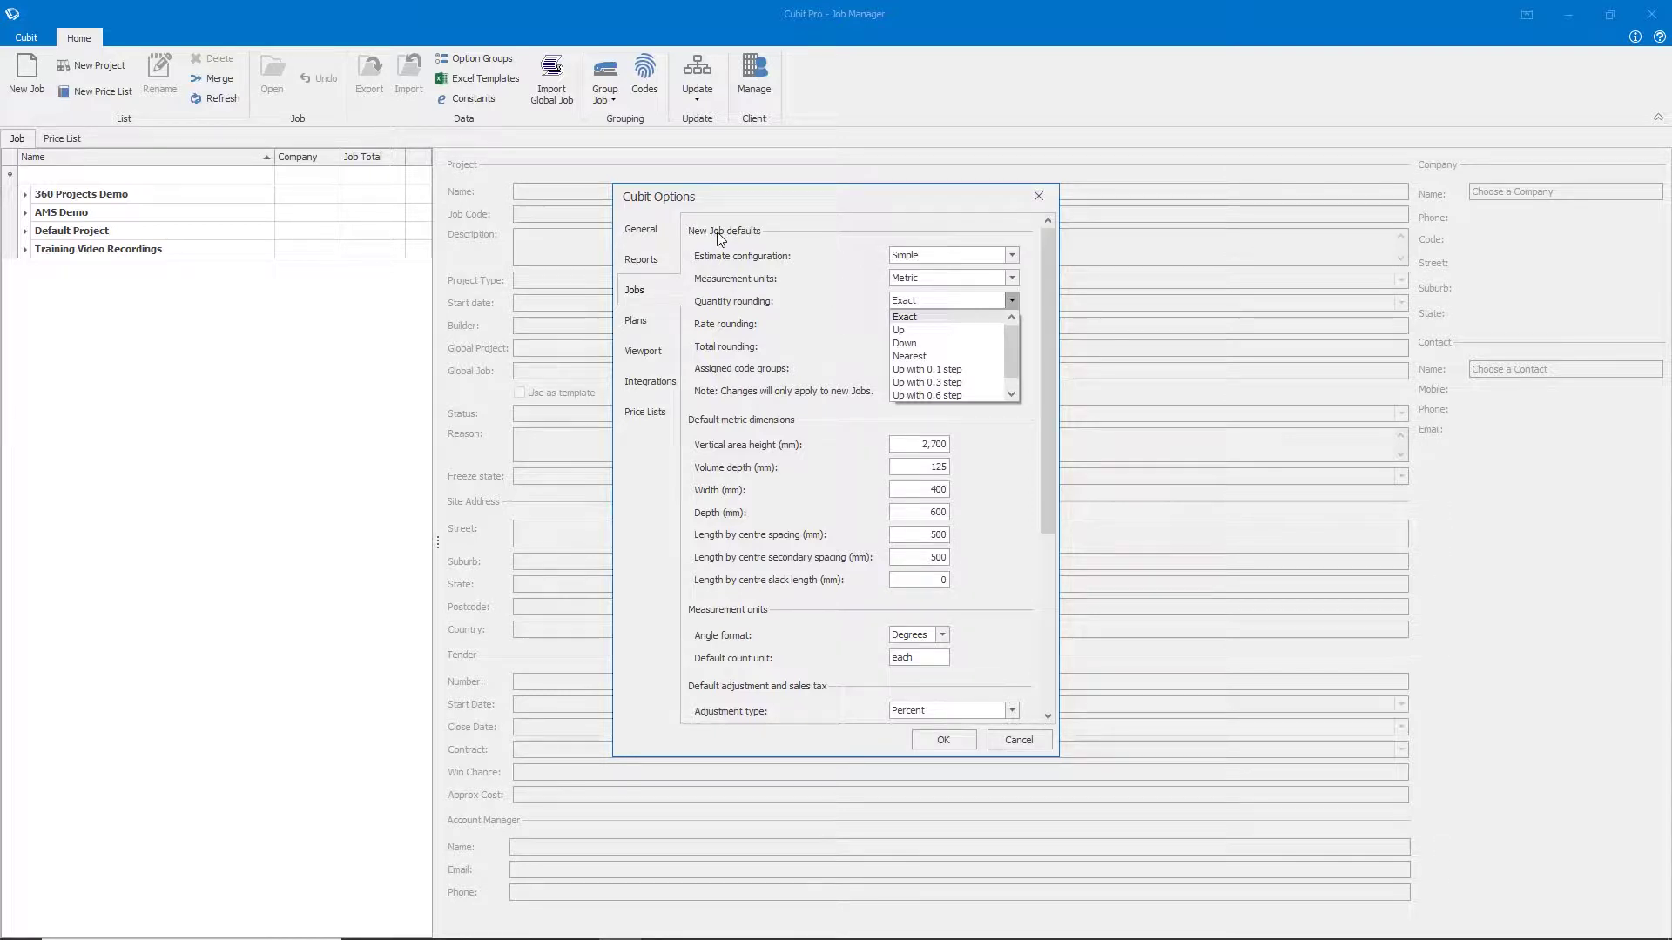
click(925, 318)
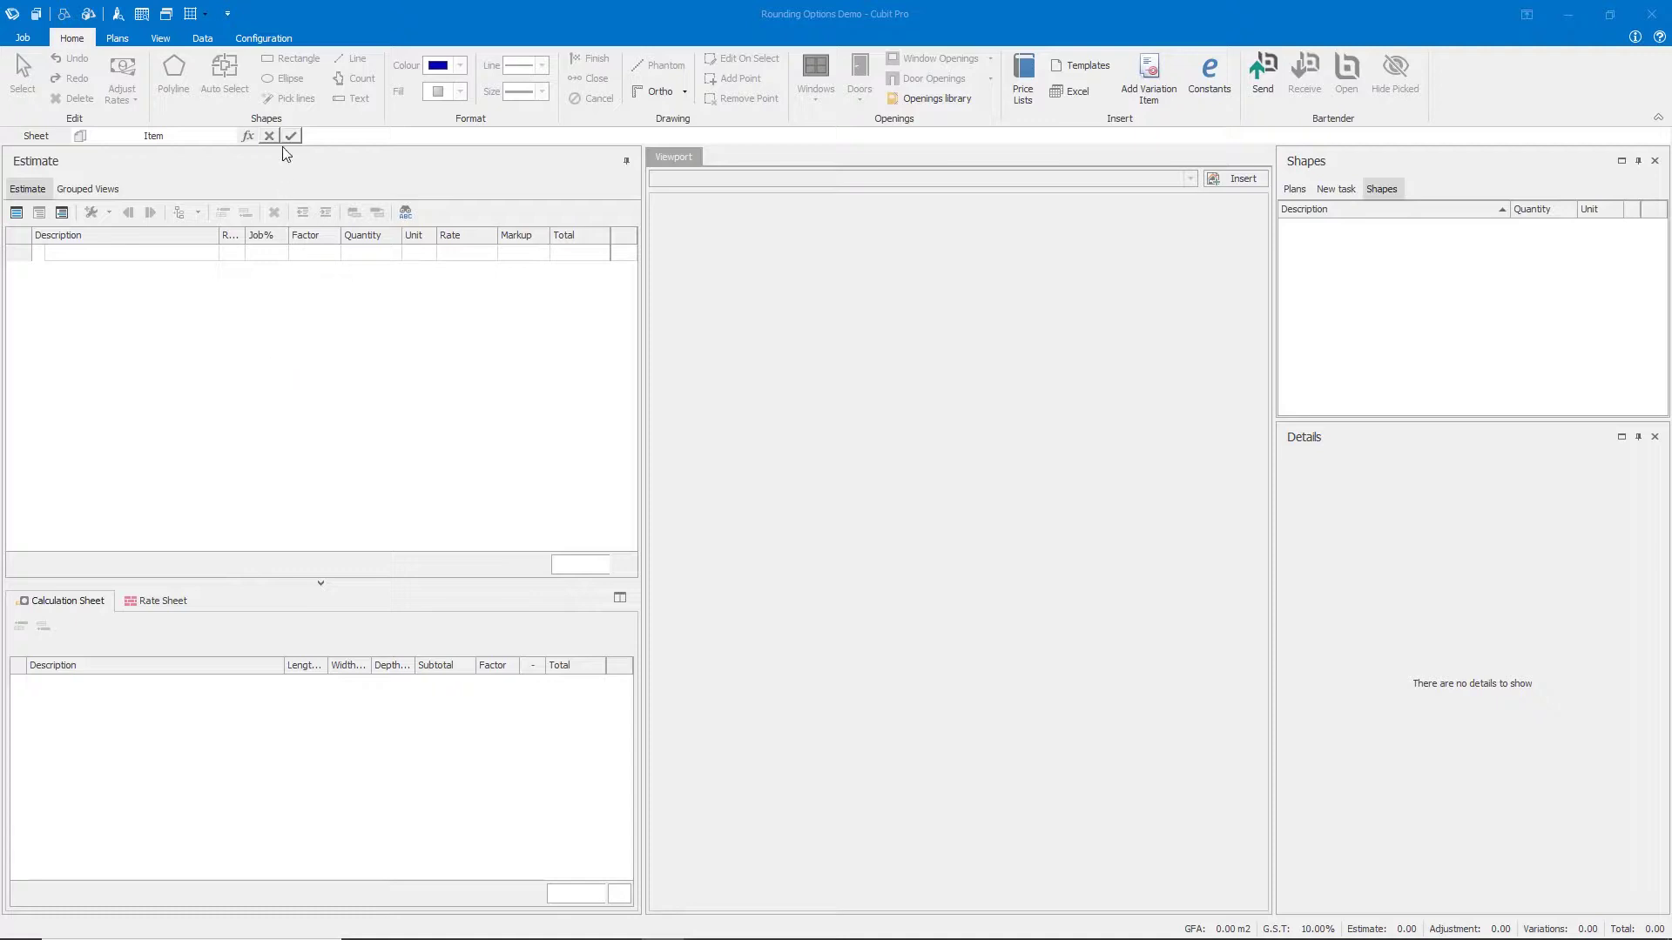
- Set the default quantity rounding of the open job to Up
click(262, 38)
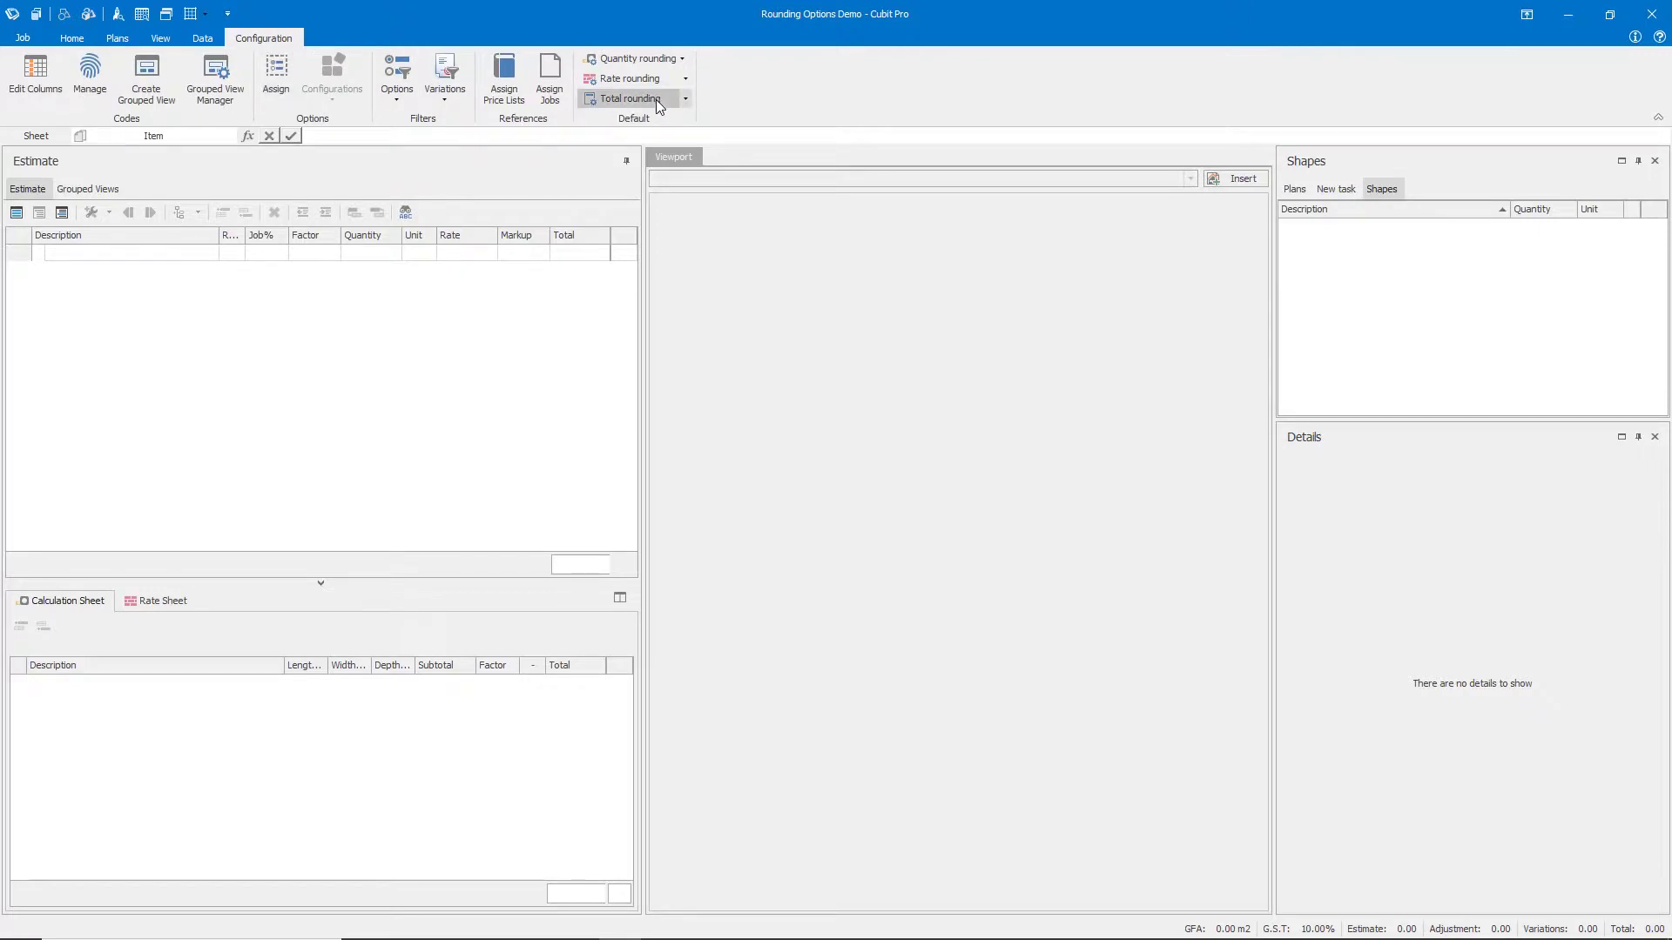
click(683, 59)
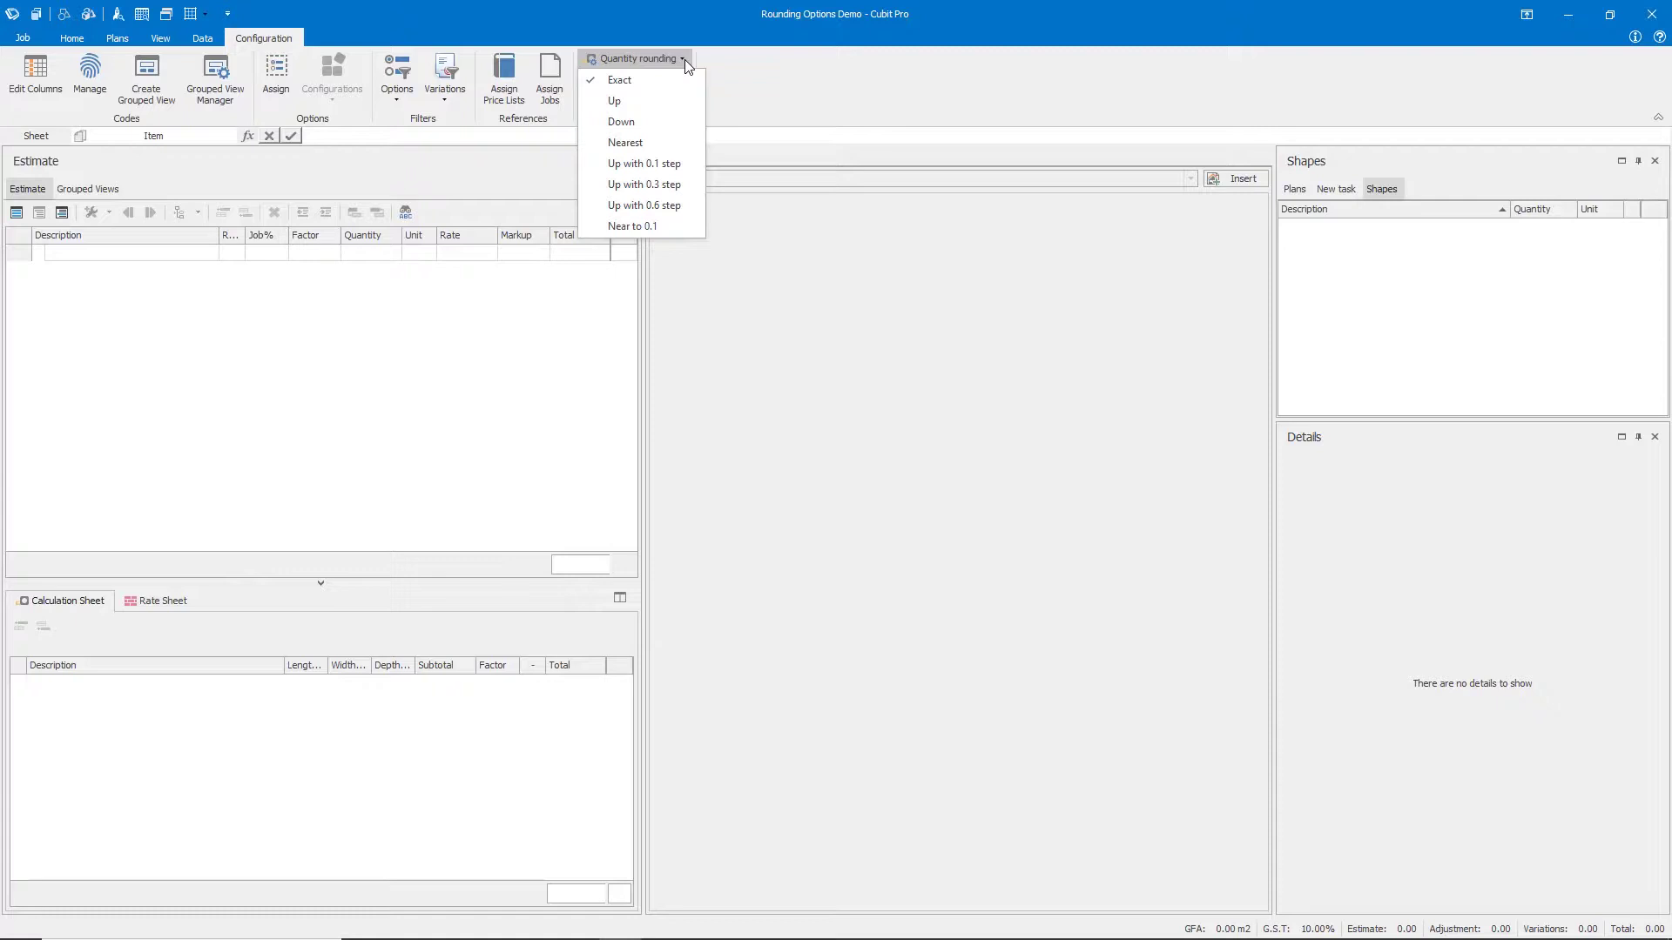
click(634, 100)
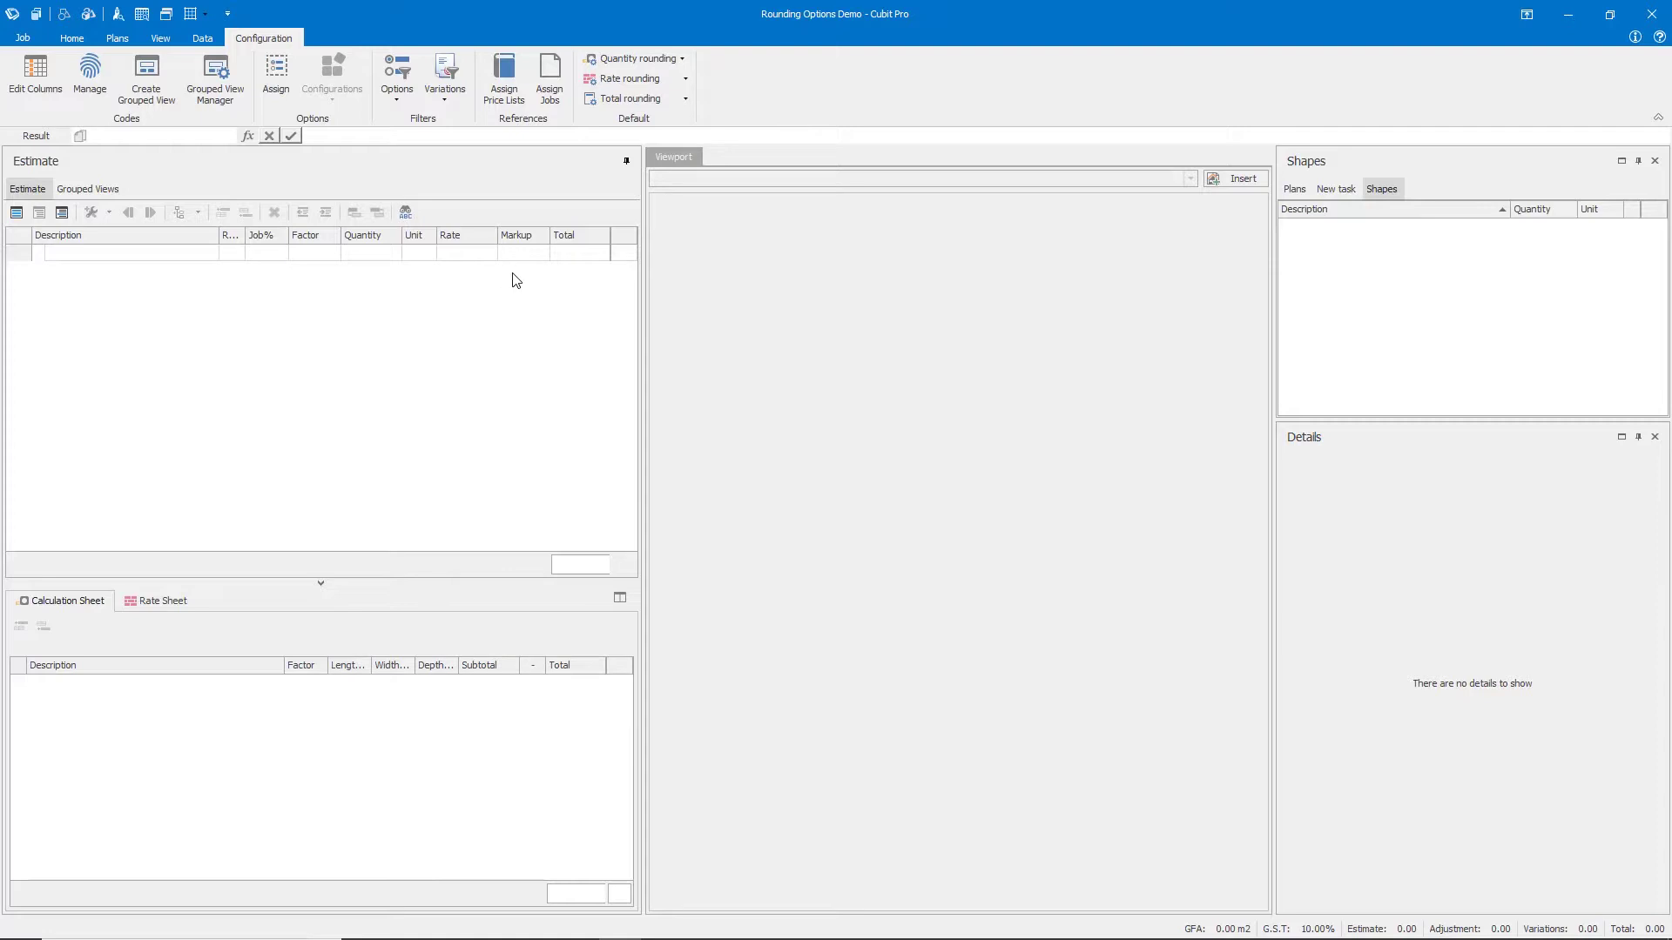
- Add a first estimate item with the description "Item 1"
click(133, 254)
text(Item 1)
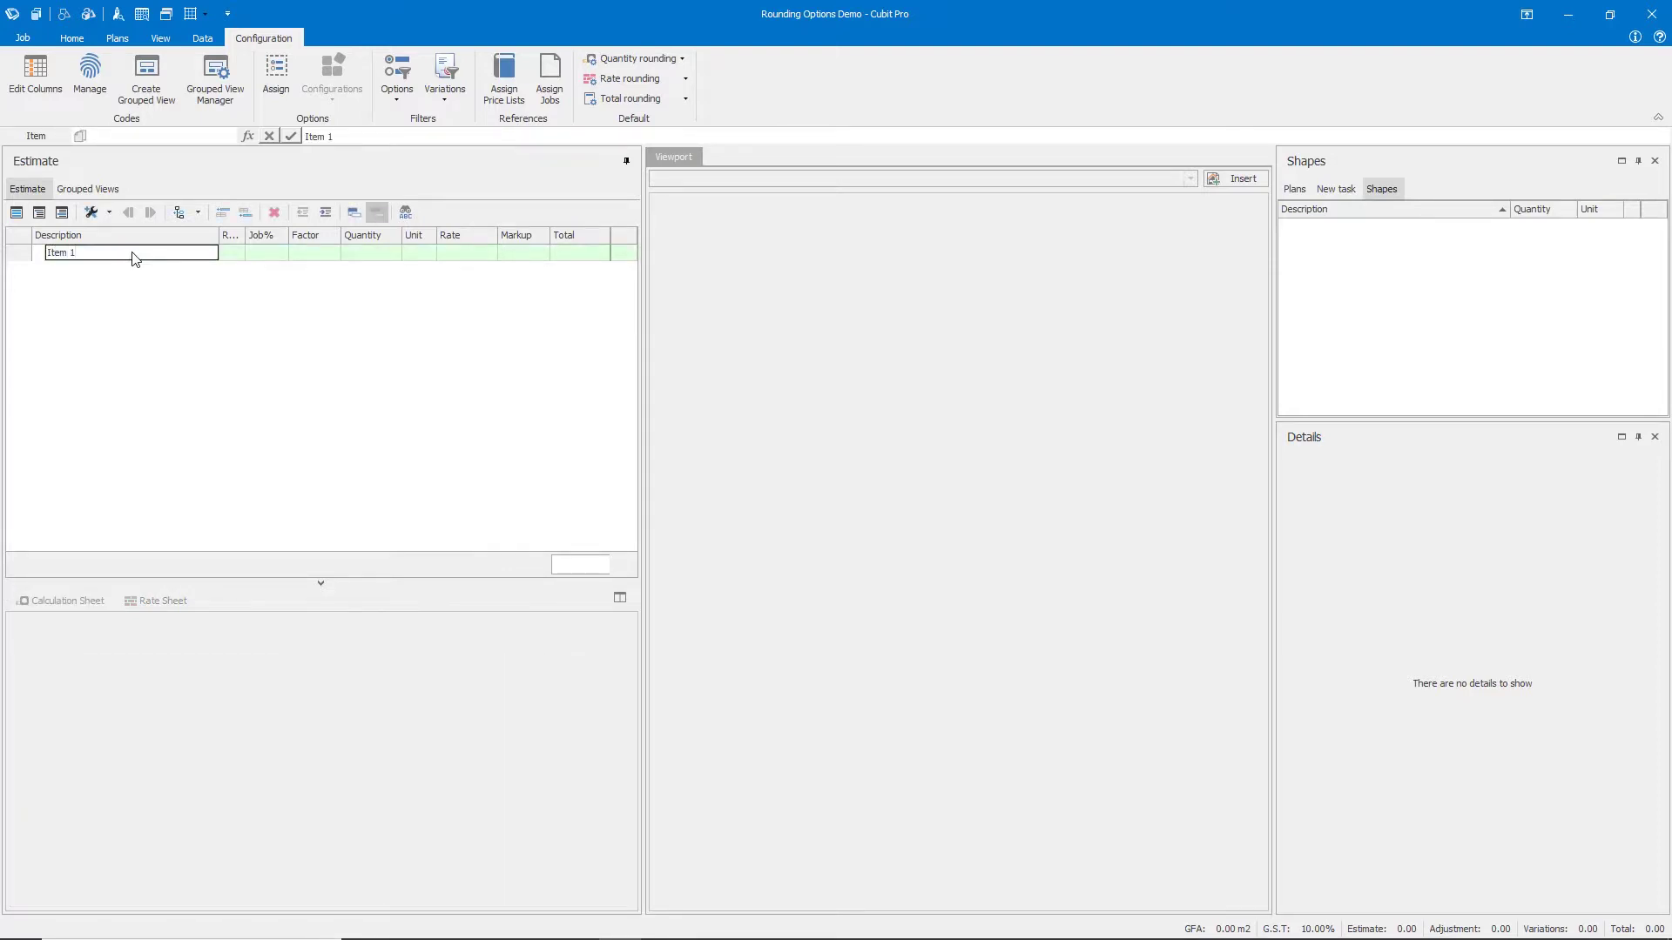
key(Tab)
- Enter a calculation sheet line for Item 1 with length 2.5 and width 3, and check the item's quantity
click(370, 253)
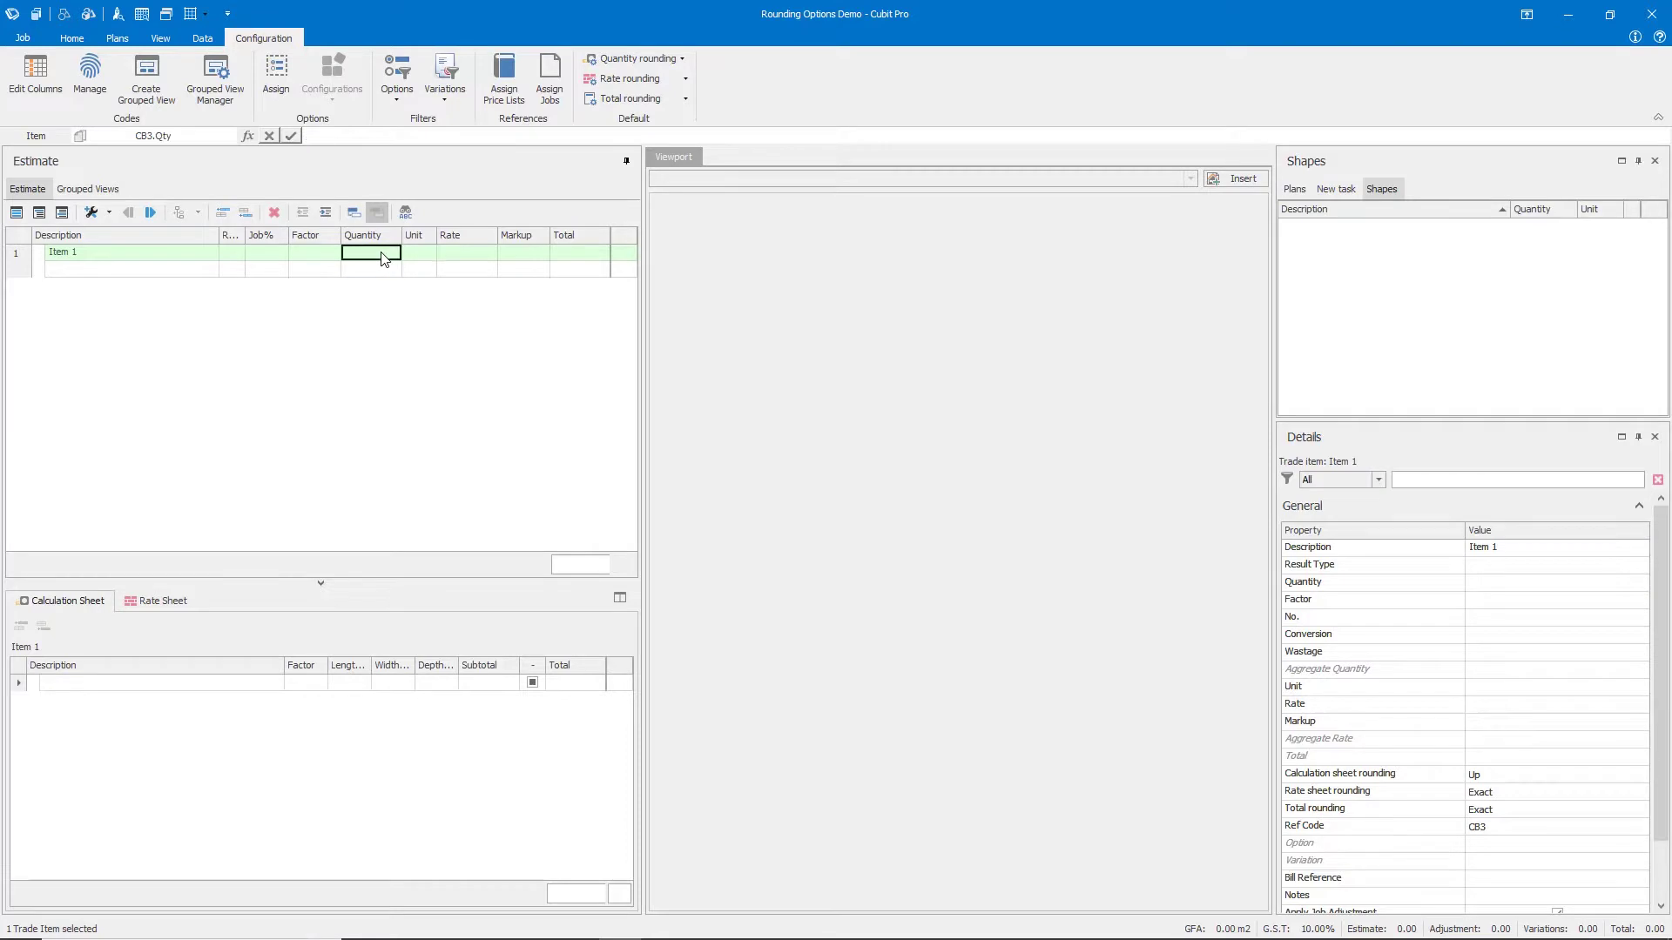
click(356, 683)
text(2.5)
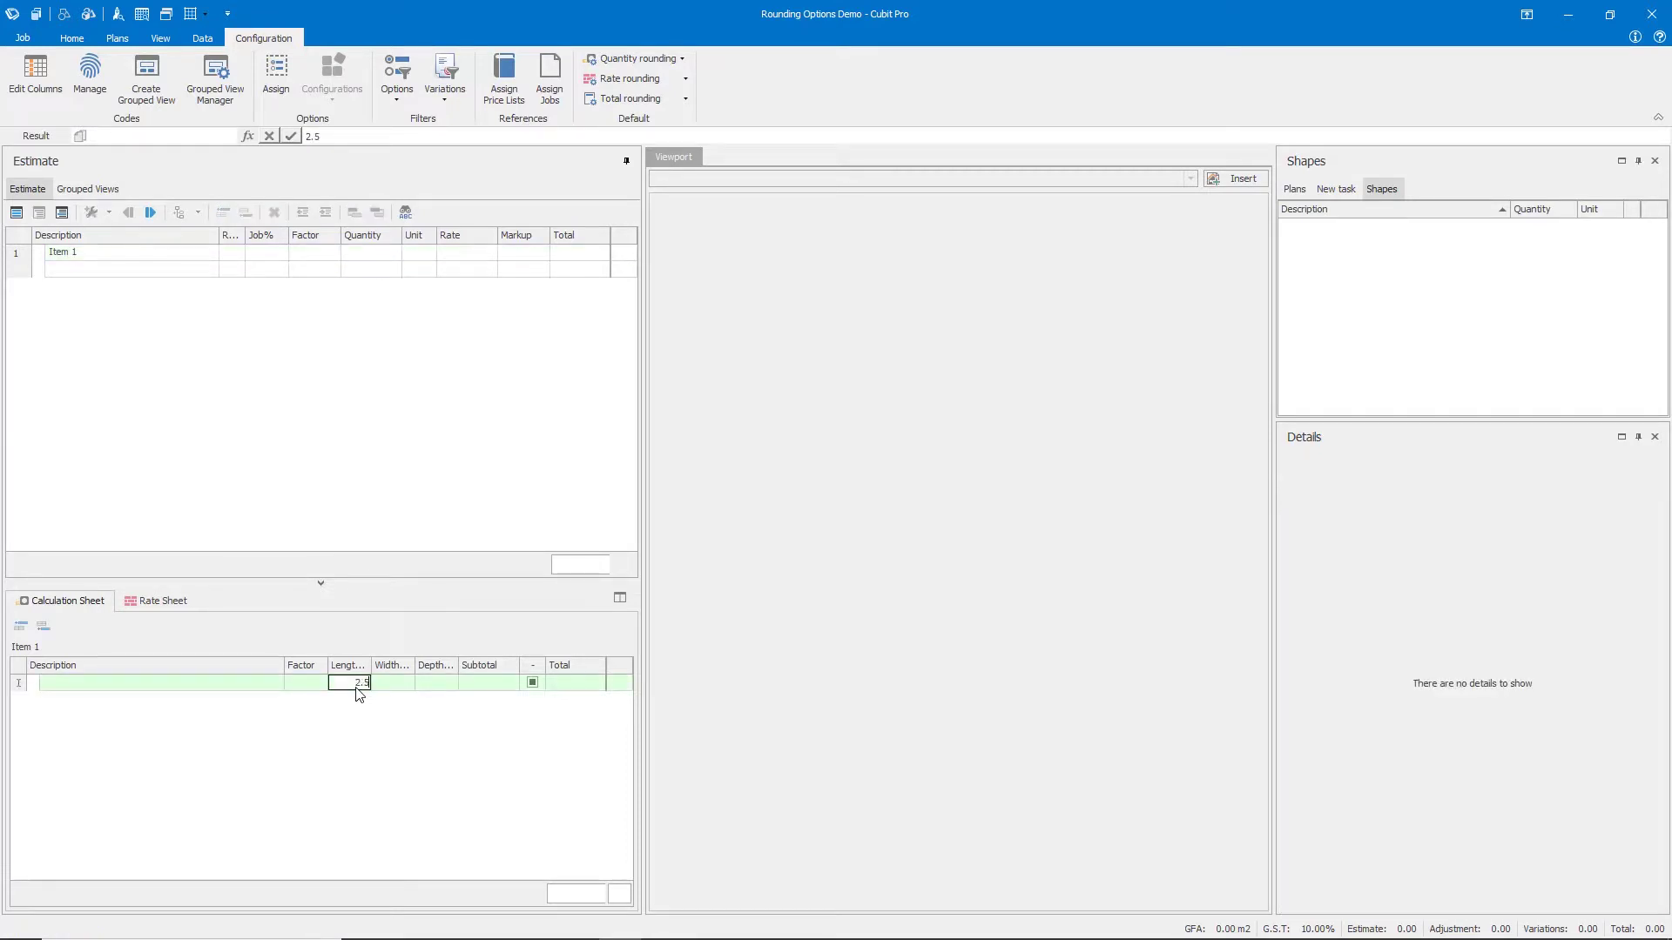
key(Tab)
text(3)
key(Tab)
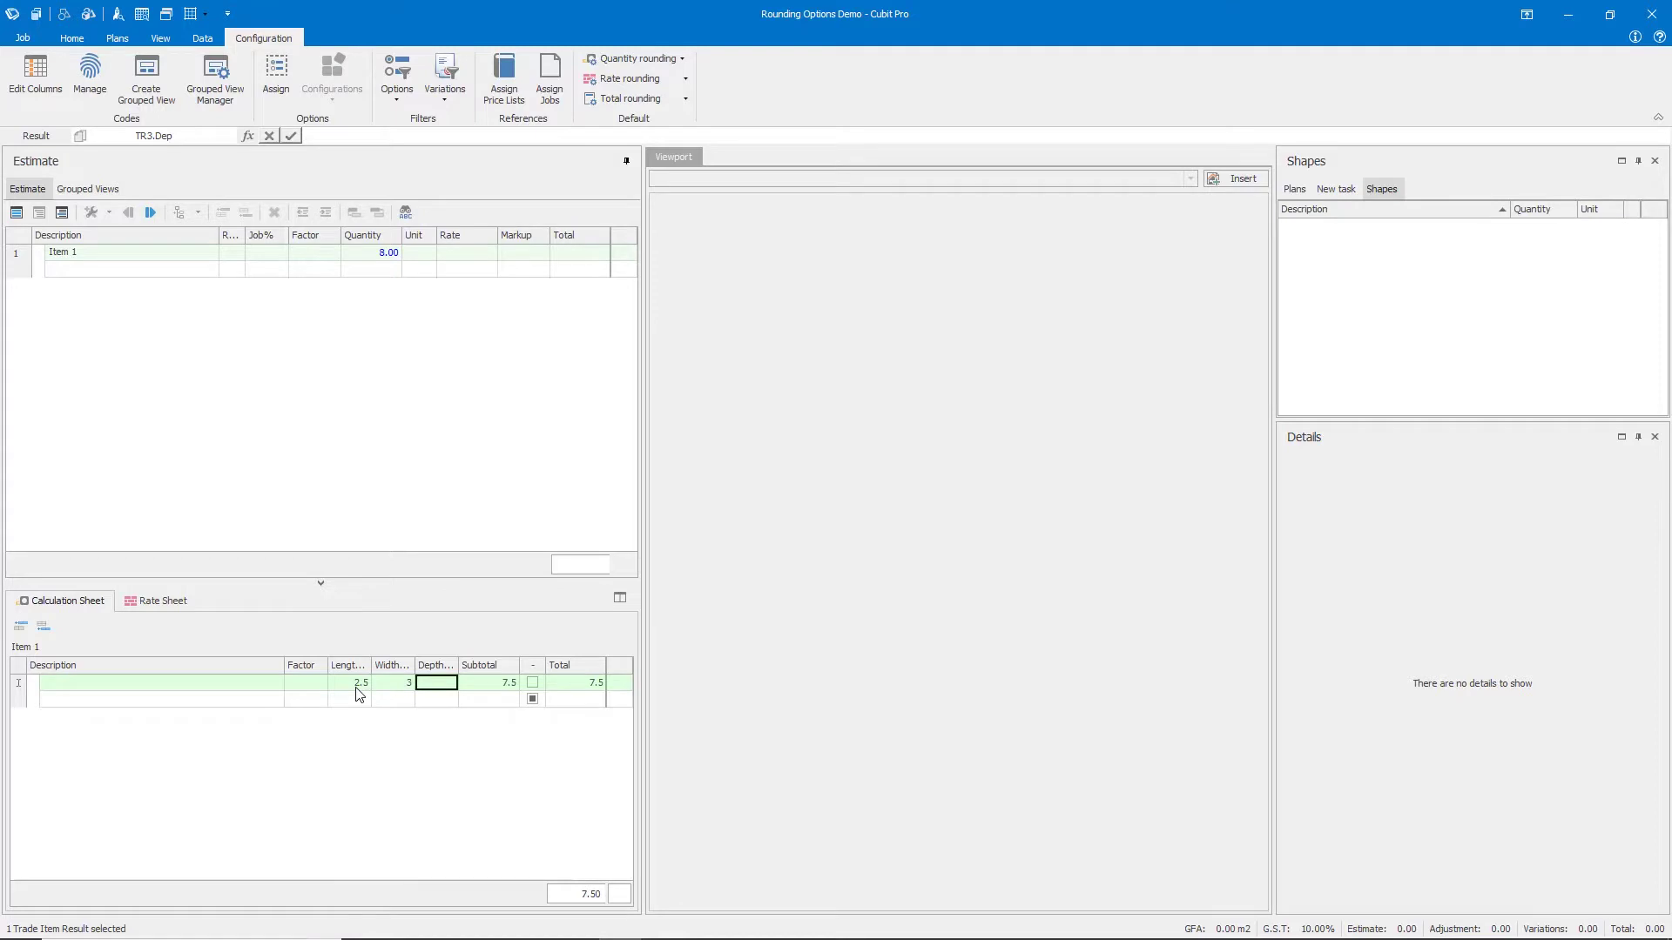
click(592, 688)
click(384, 259)
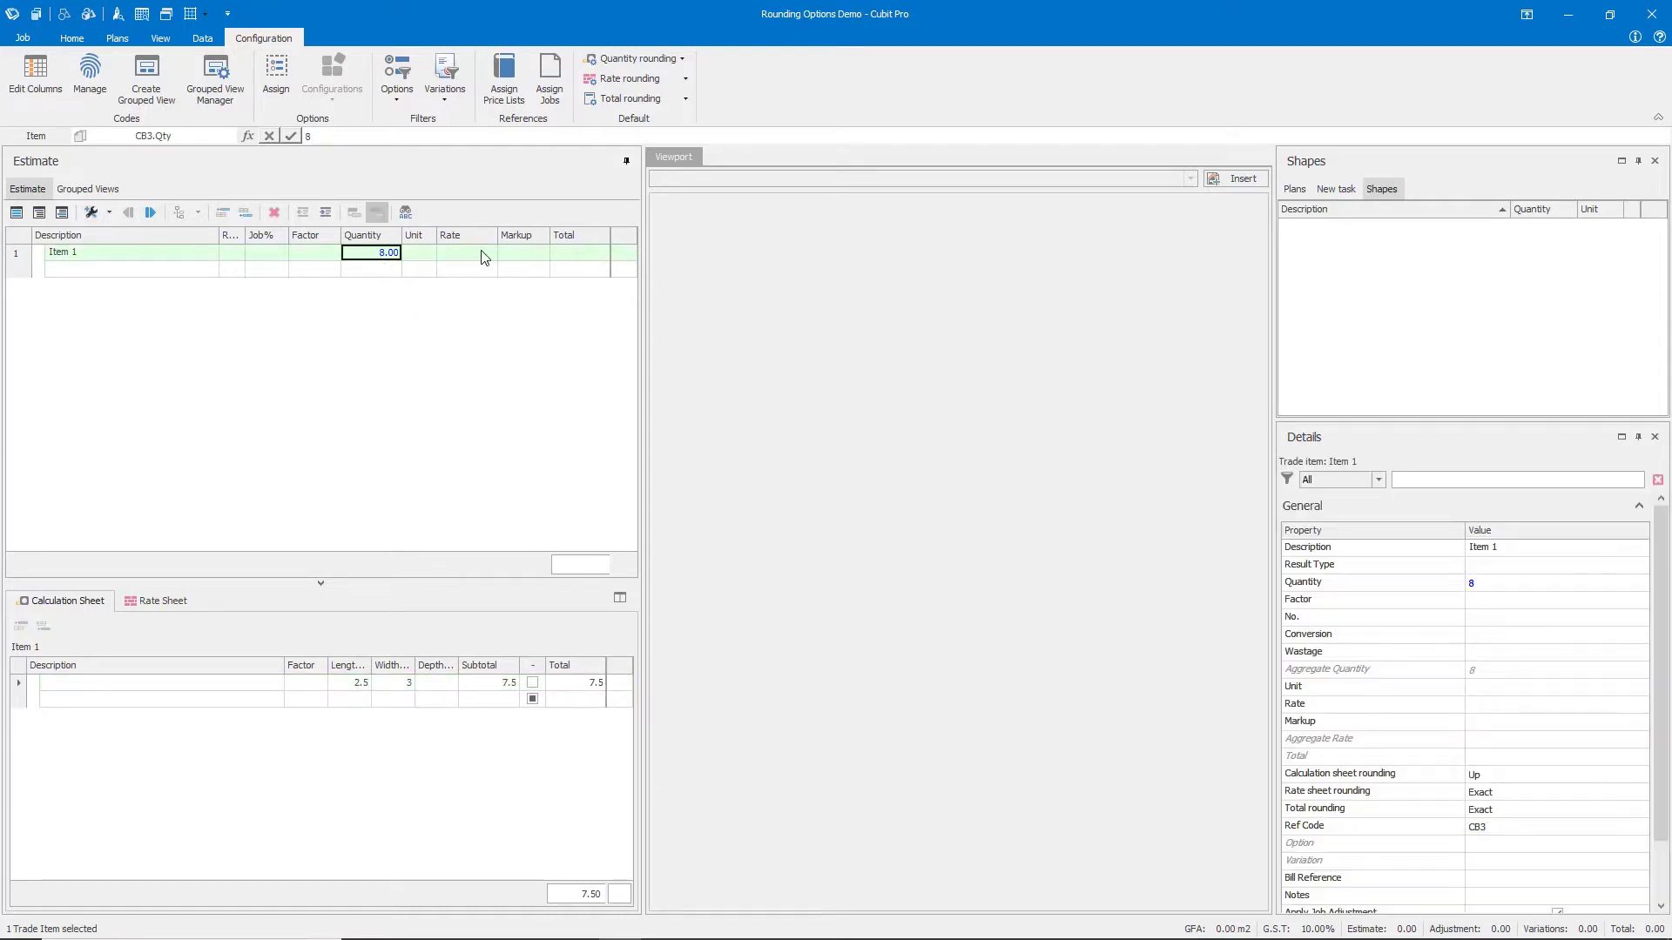
- Enter a rate sheet line for Item 1 with quantity 1, unit ea and rate 2.56
click(477, 254)
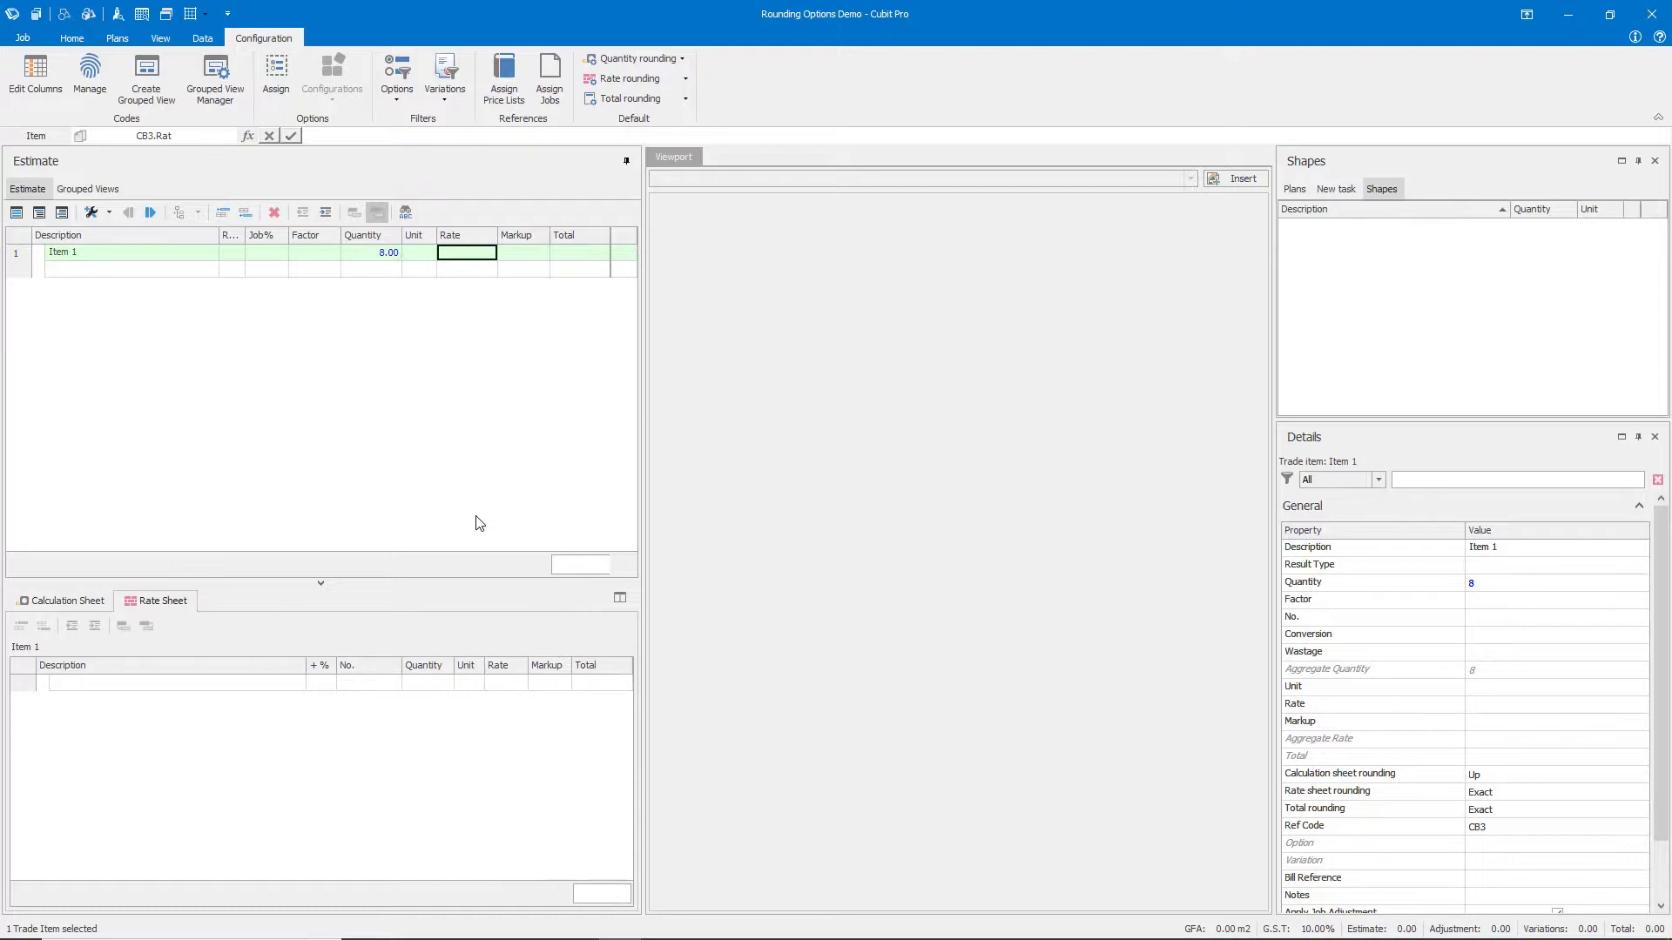
click(441, 687)
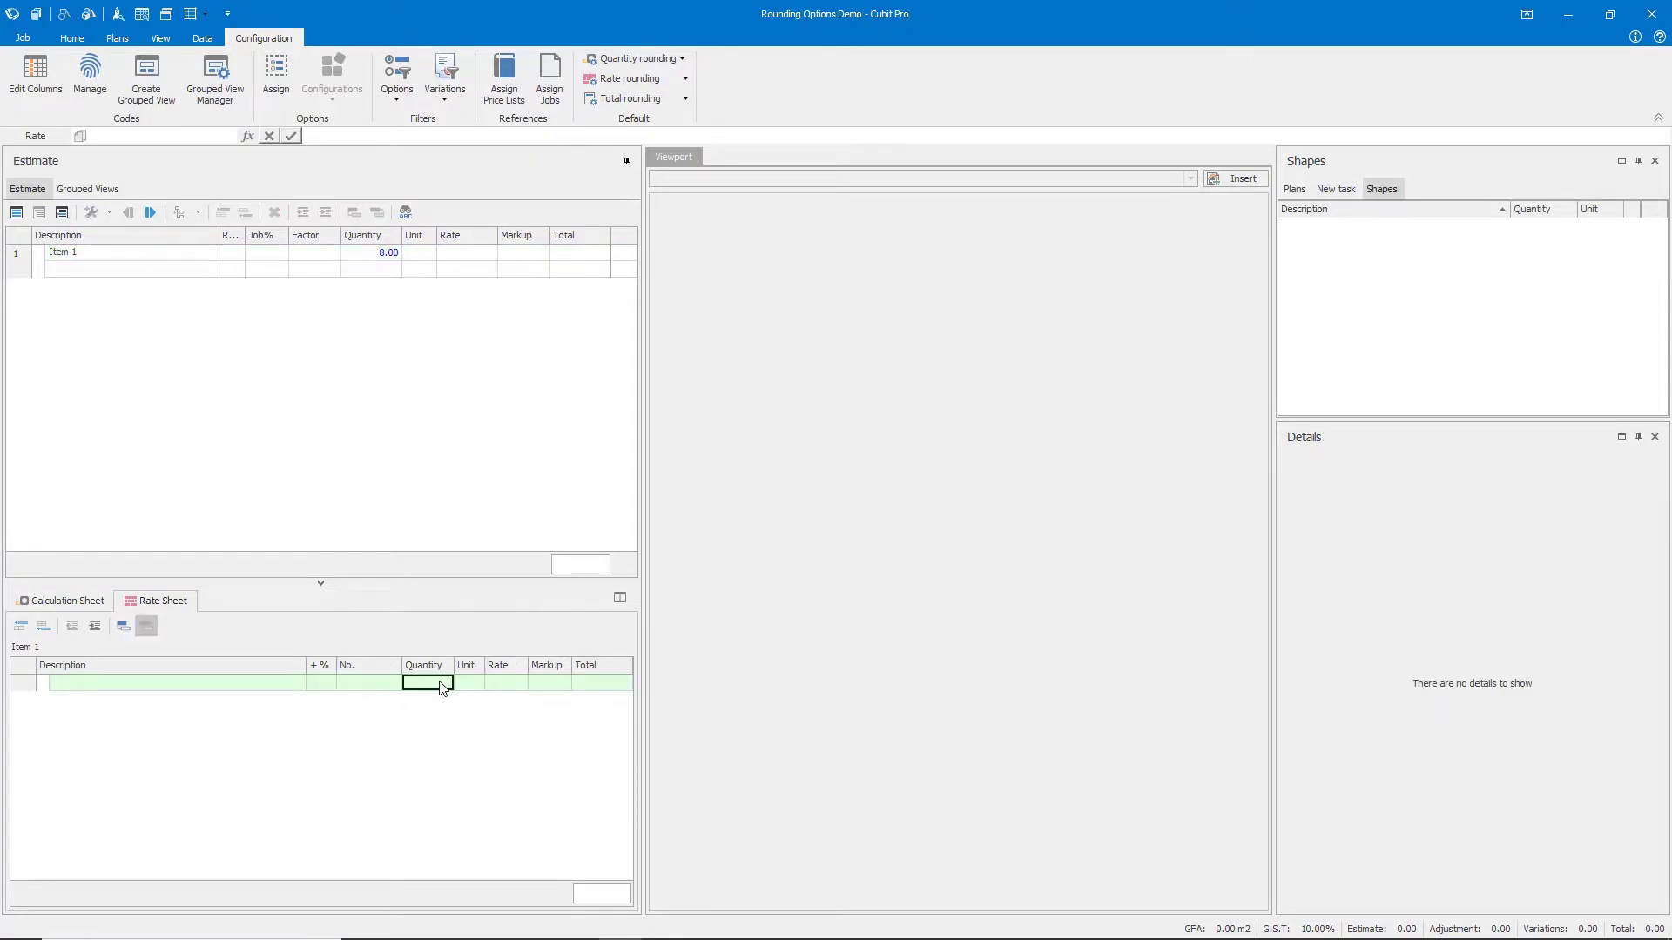
text(1)
key(Tab)
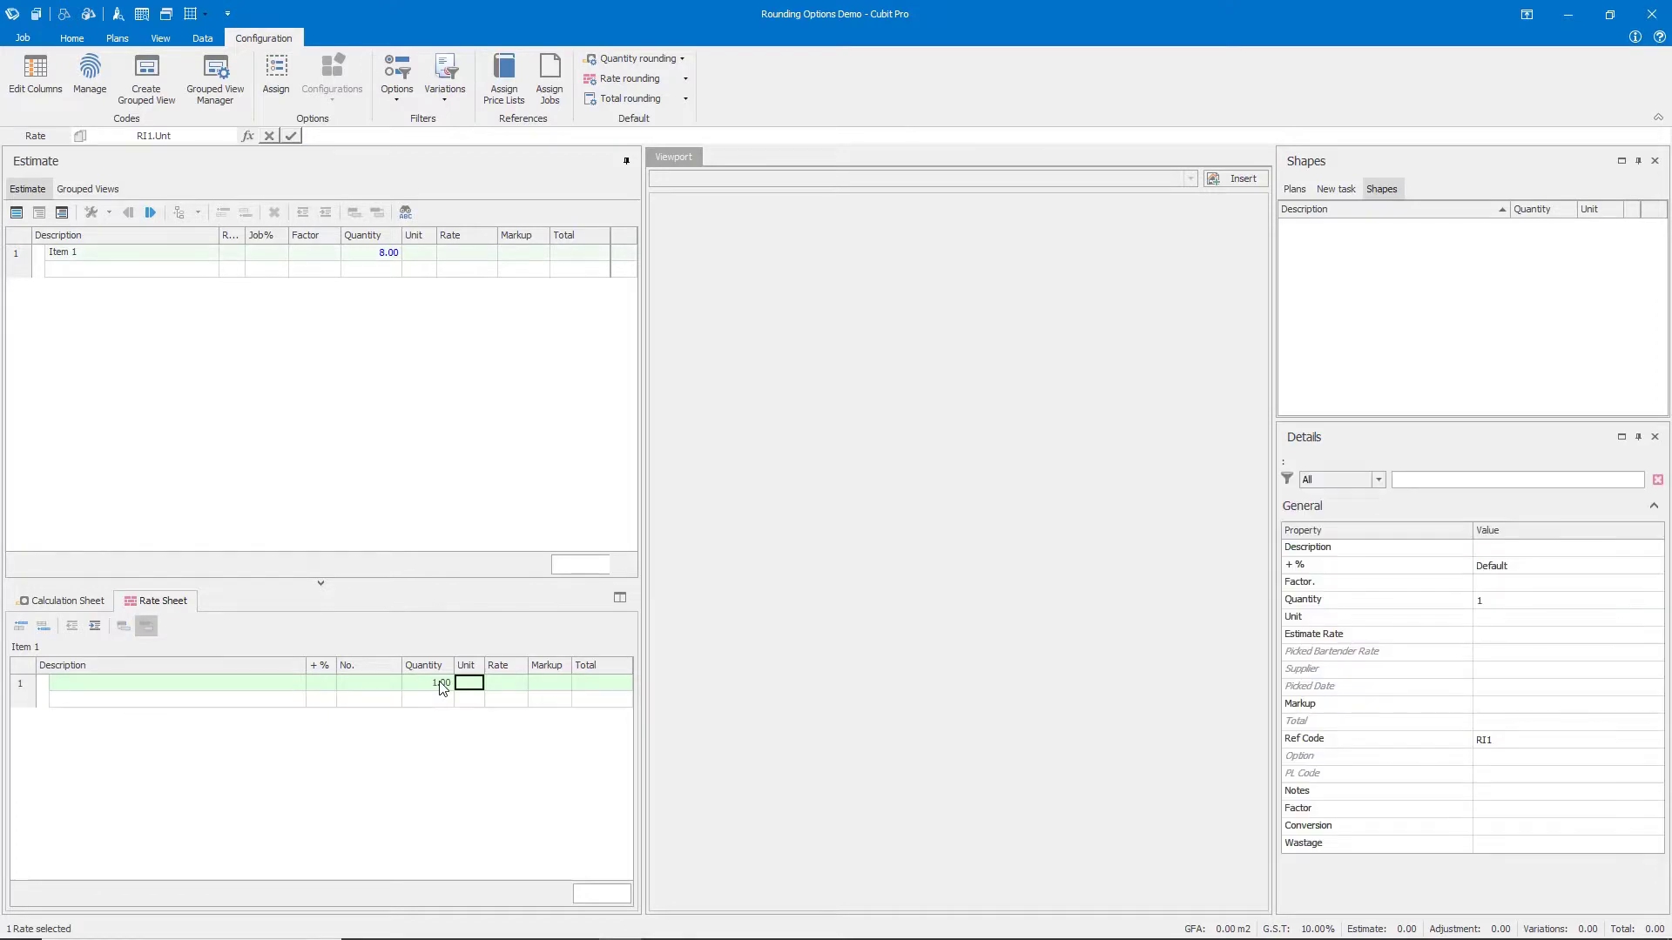
text(ea)
key(Tab)
text(2.56)
key(Return)
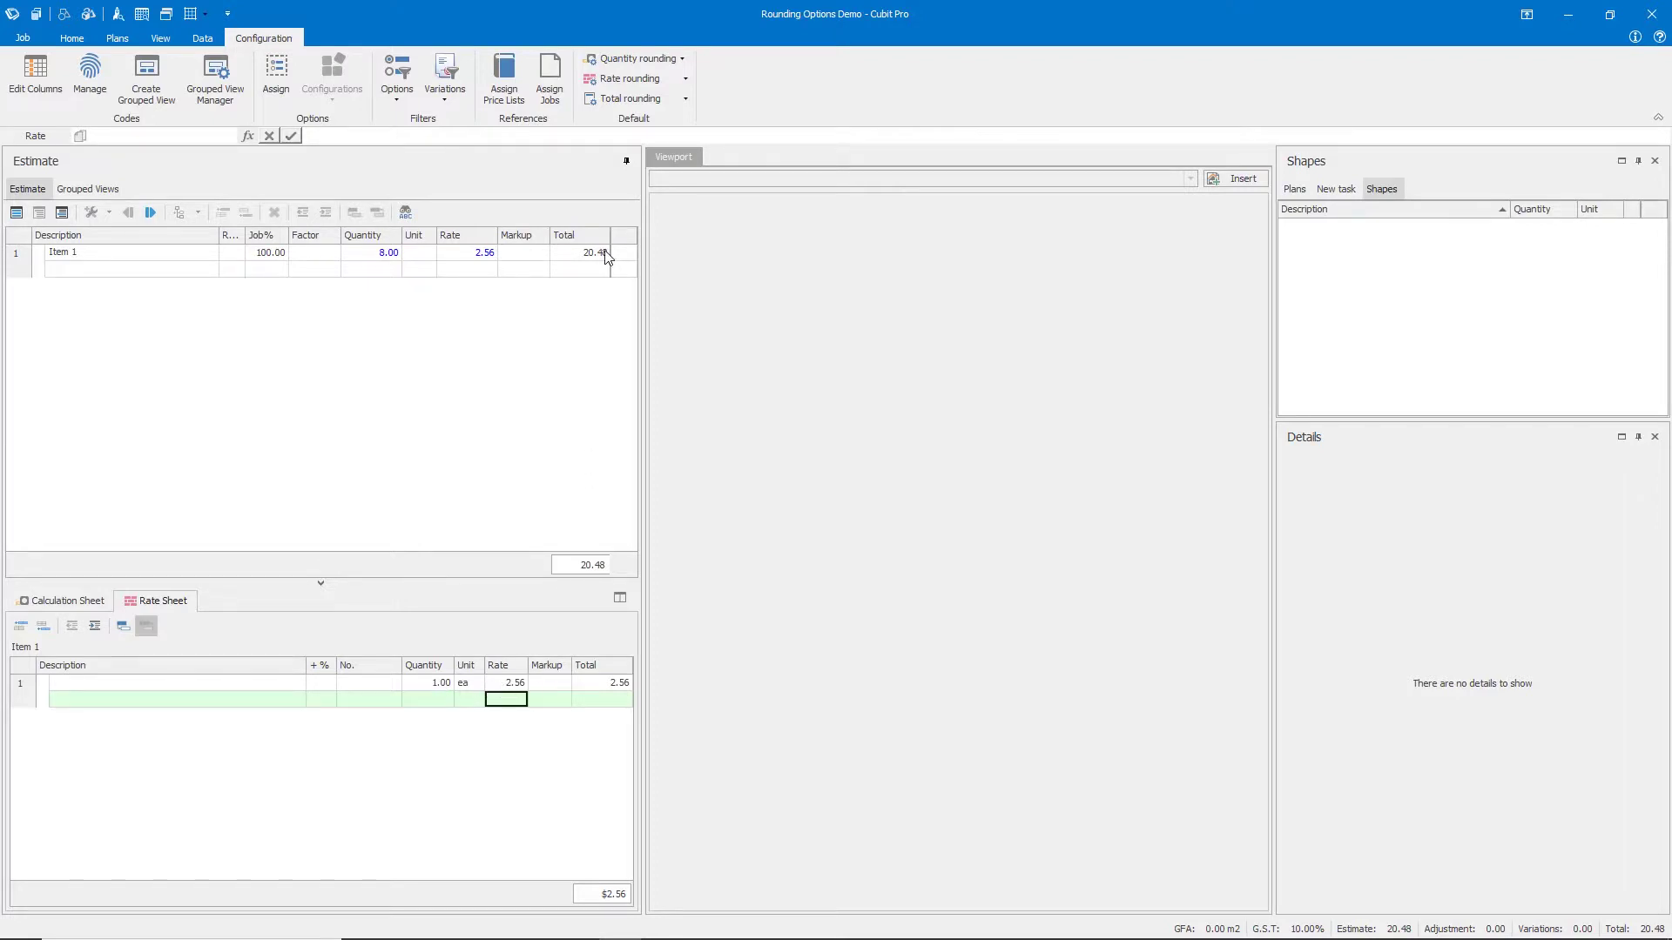
- Set the job's default rate rounding to Up and check the selected option
click(687, 80)
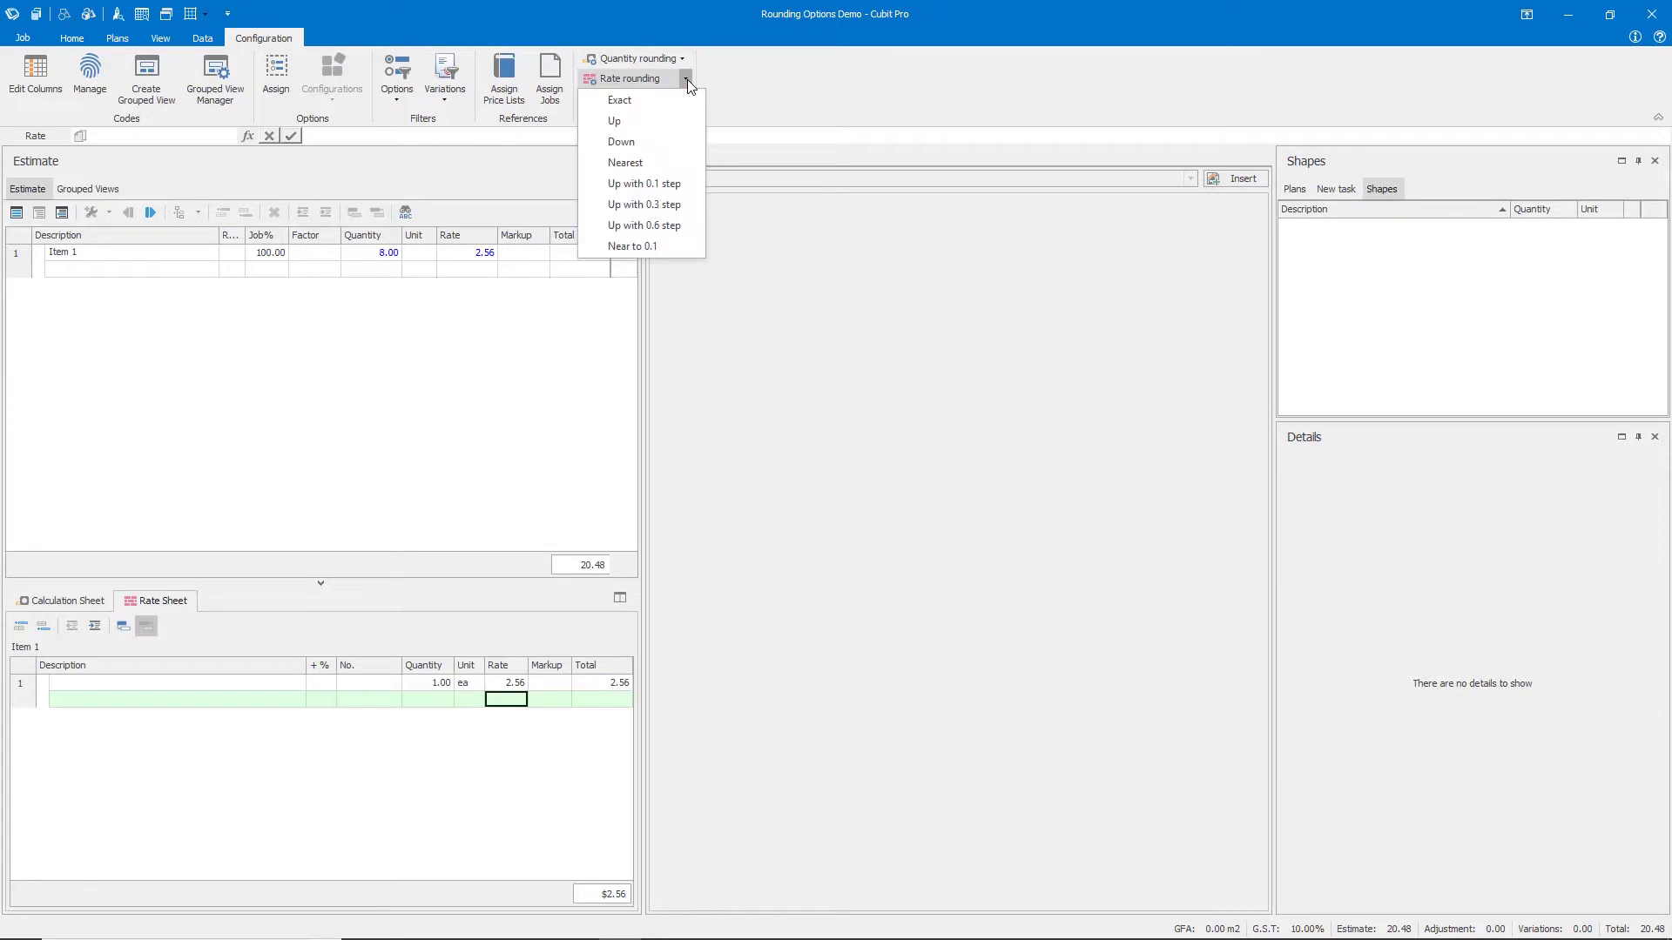
click(636, 120)
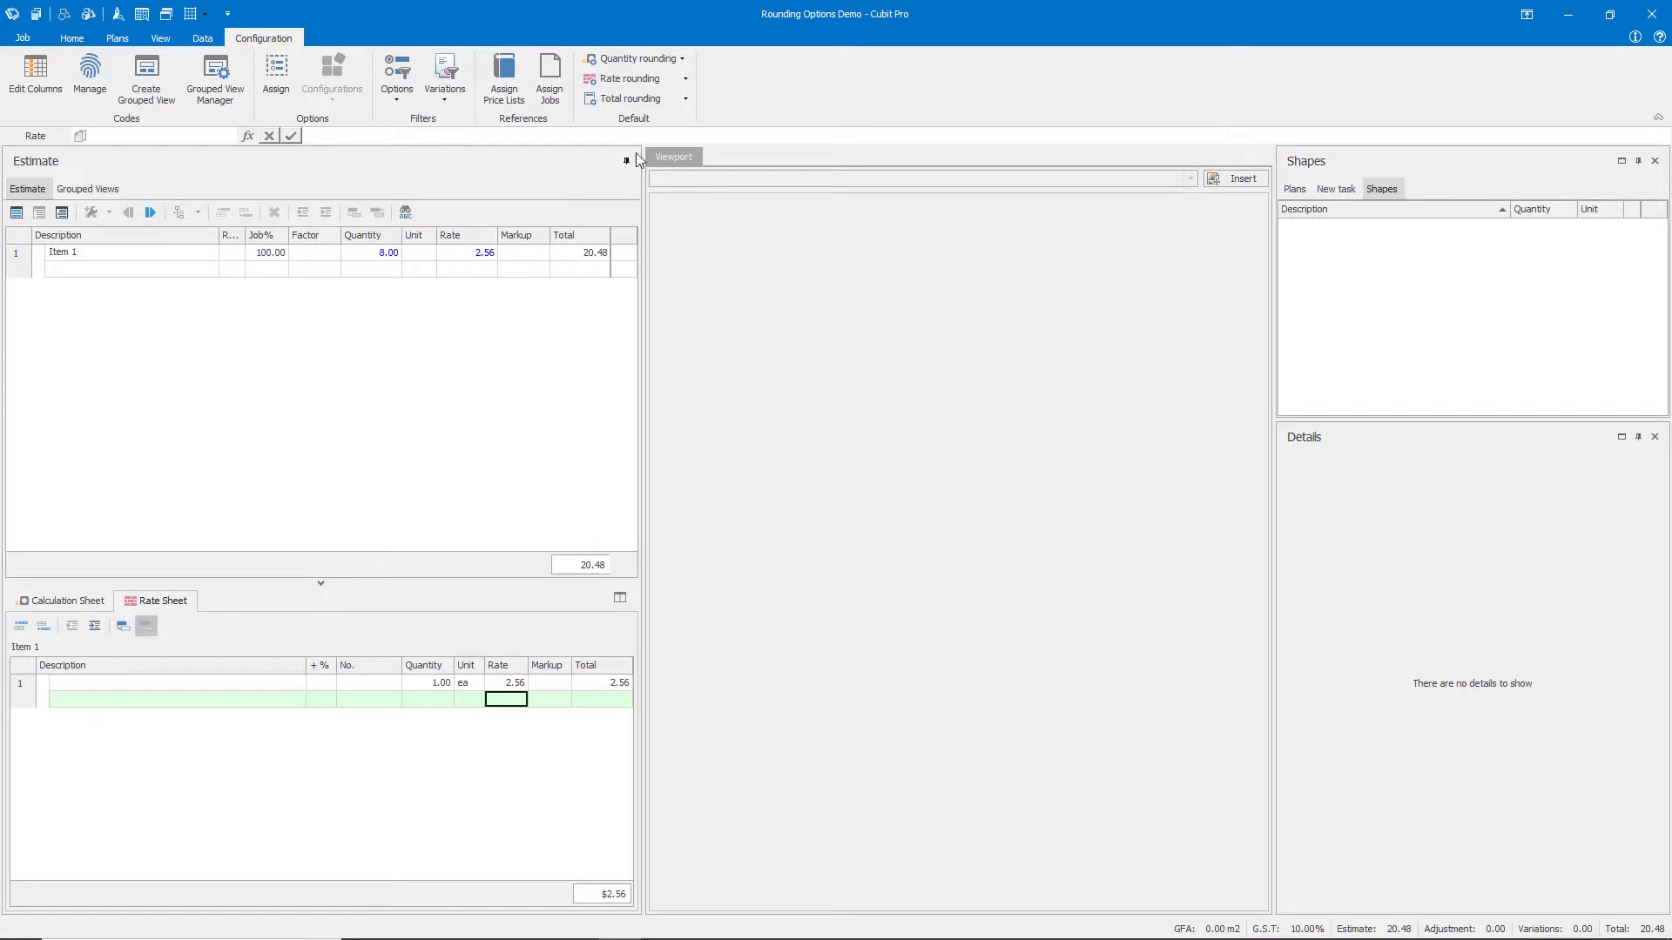
click(686, 79)
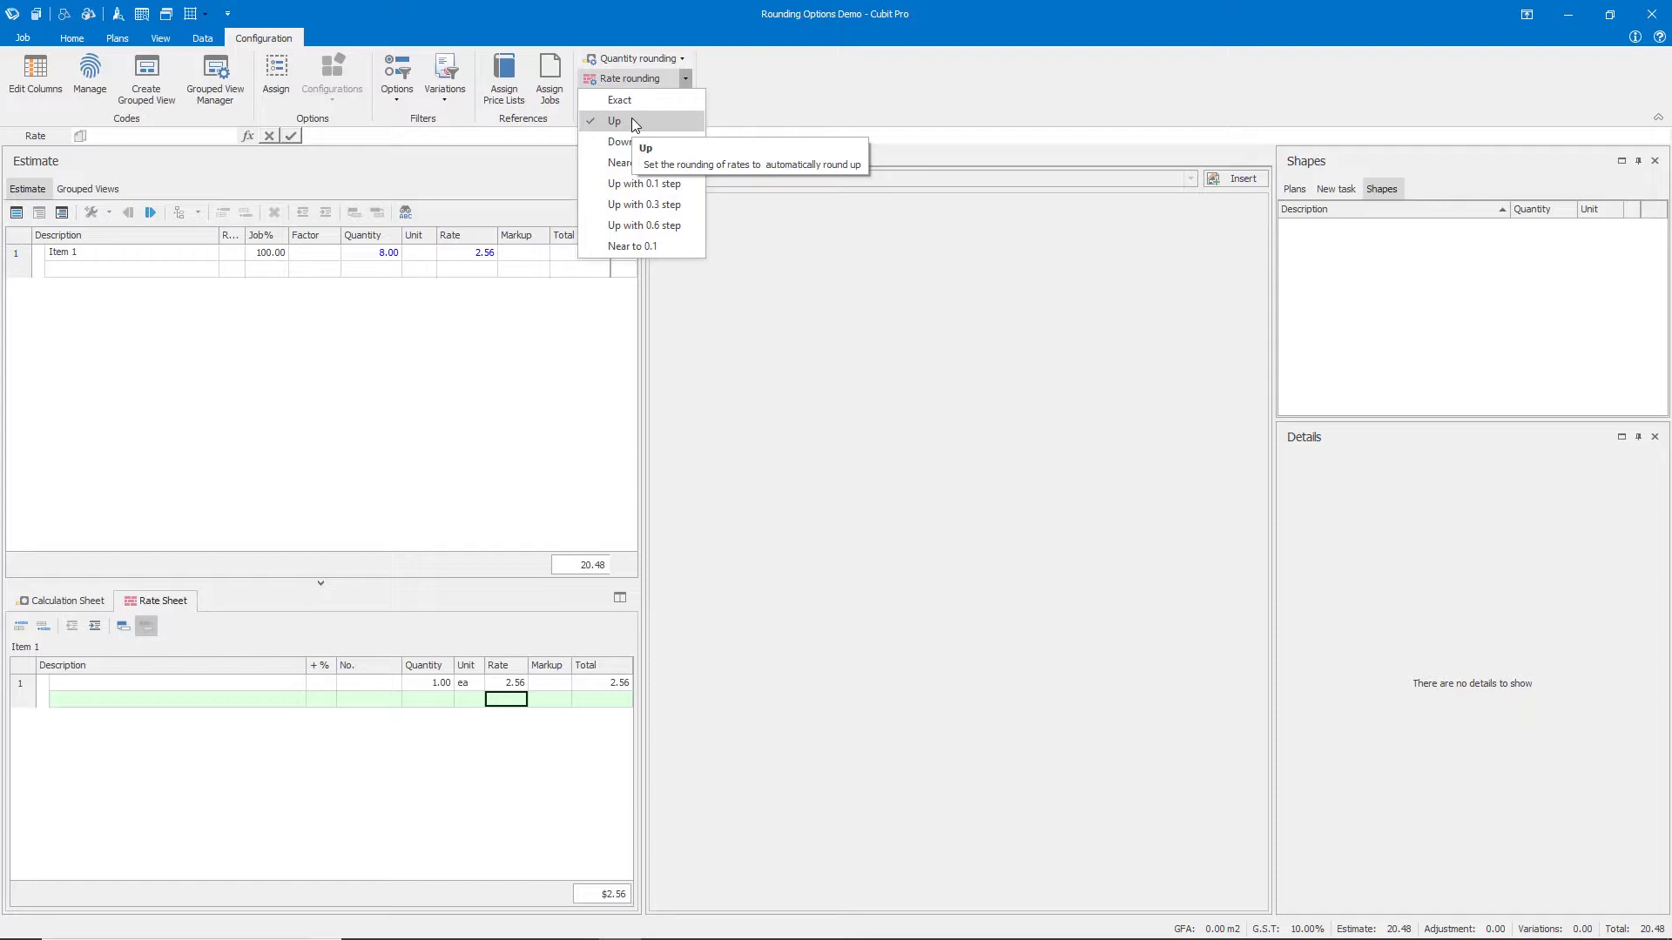
click(461, 276)
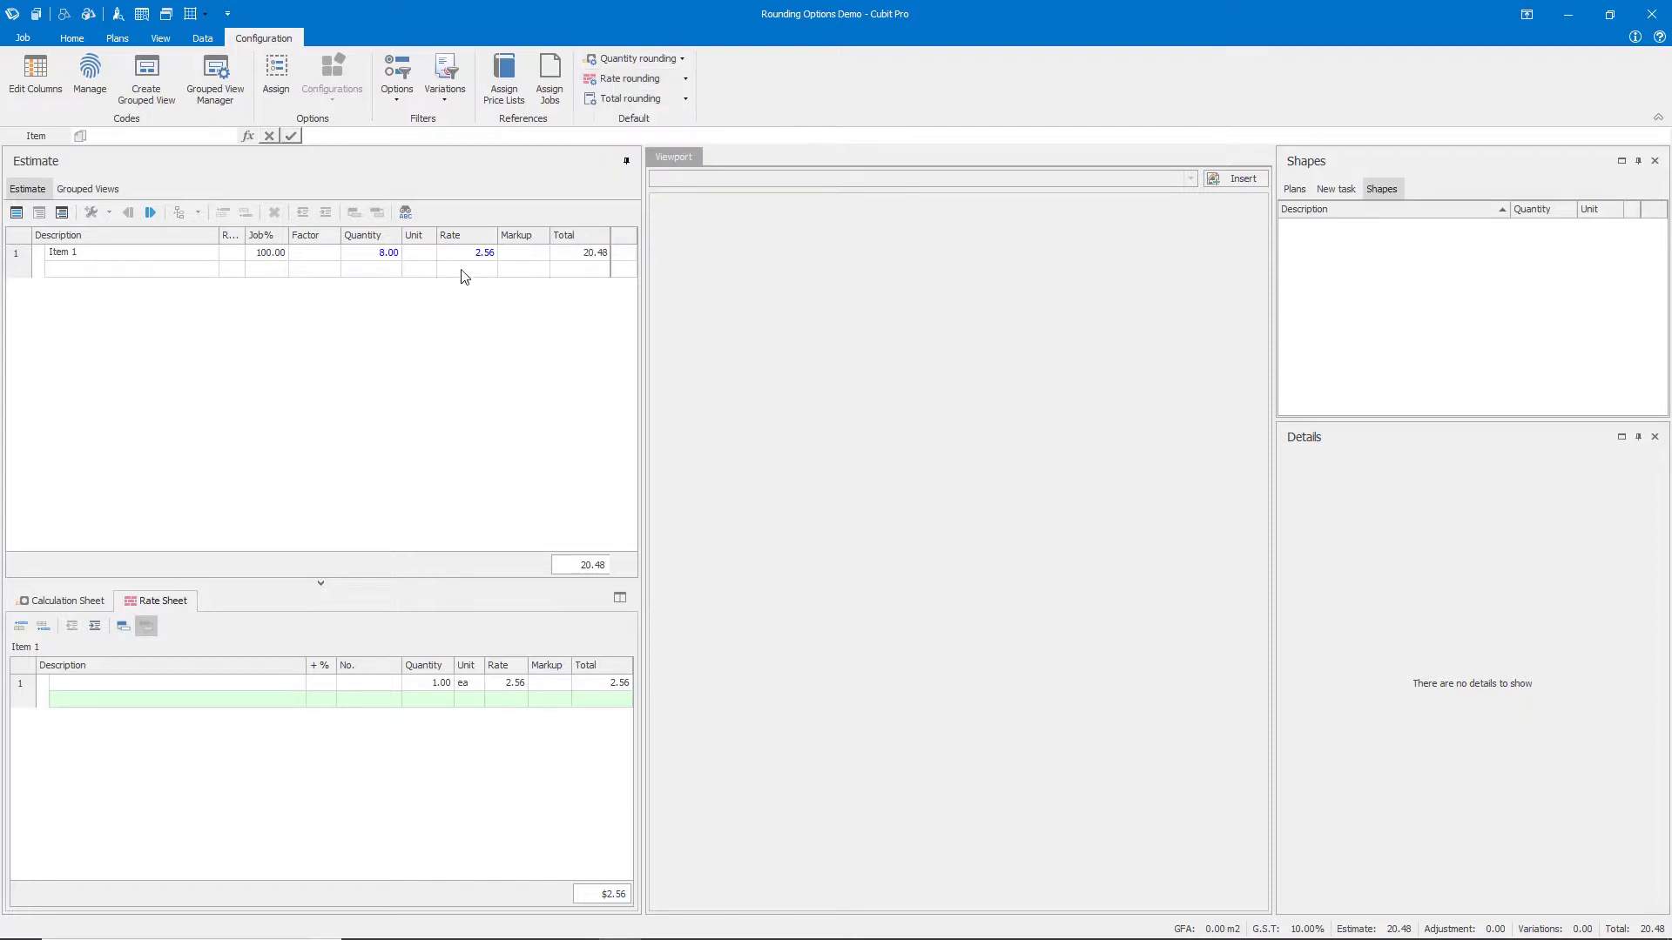
- Add a second estimate item with the description "Item 2"
click(67, 274)
text(Item)
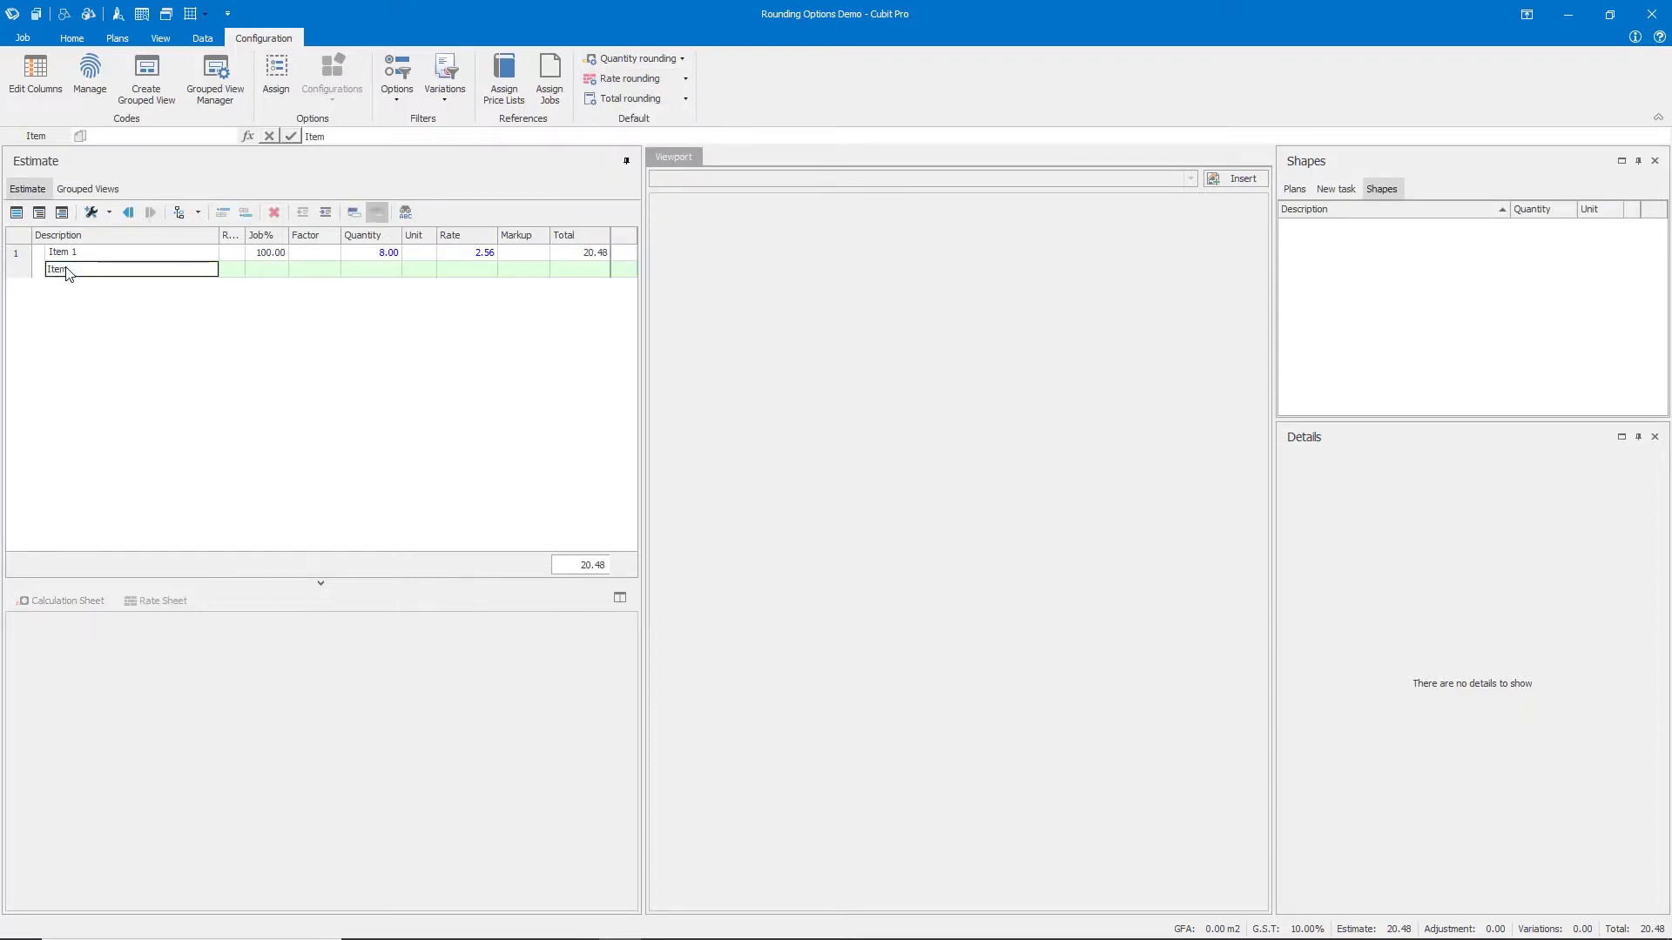
text( 2)
key(Tab)
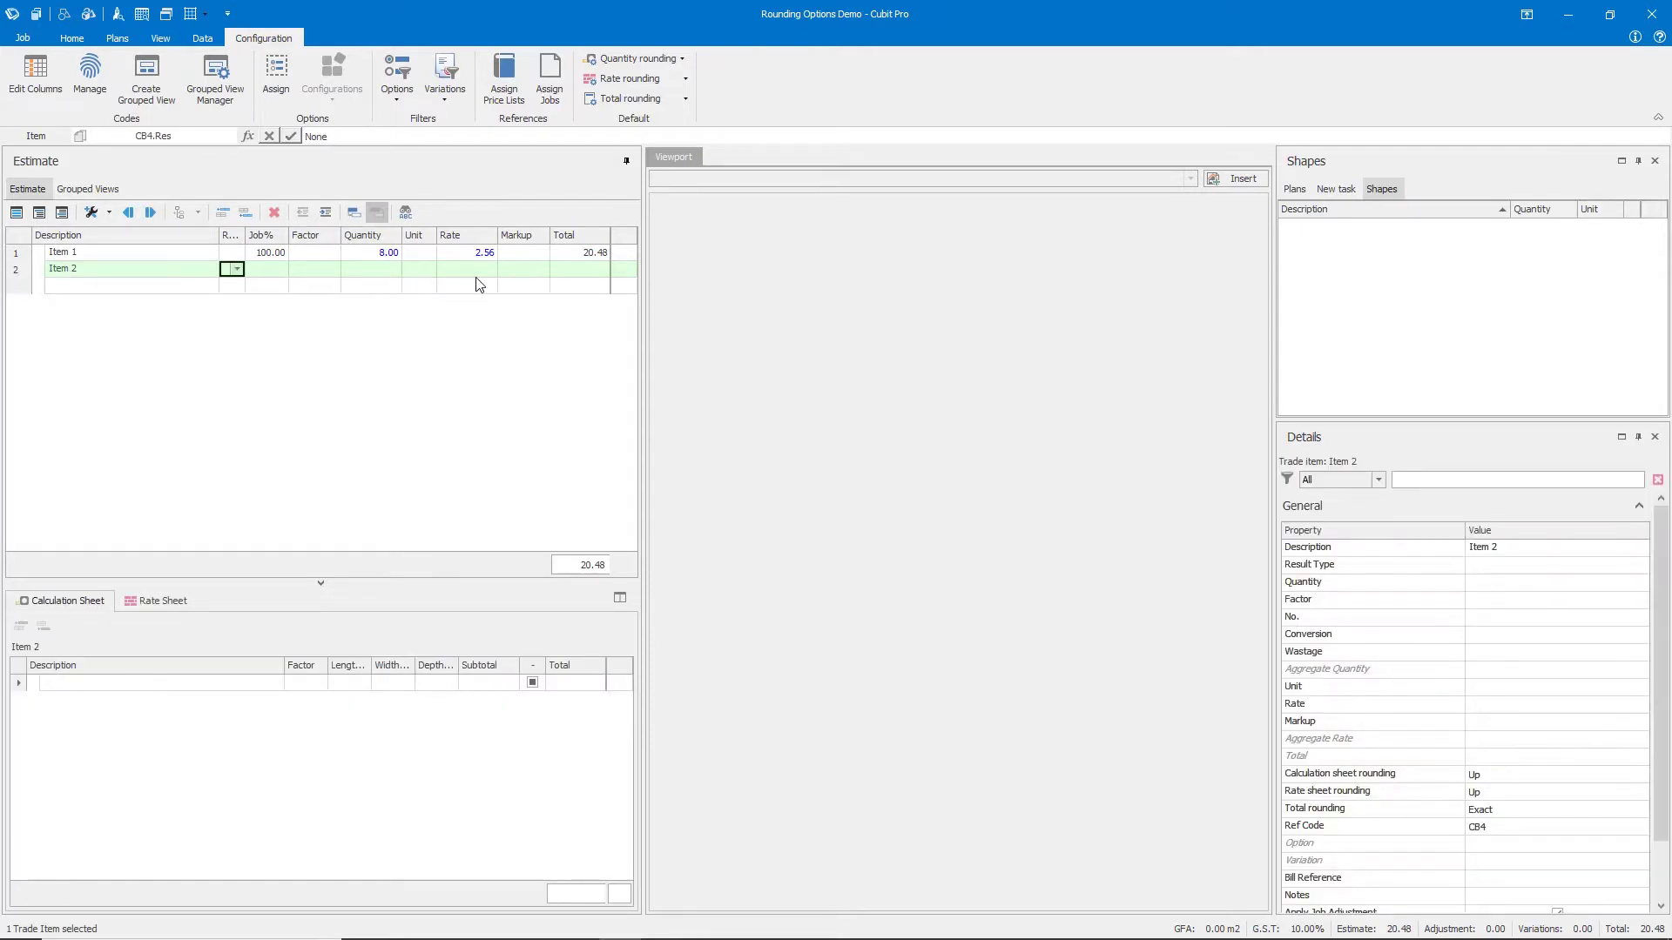
- Enter a rate sheet line for Item 2 with quantity 1, unit ea and rate 2.56, and check the item's rate
click(476, 273)
click(424, 686)
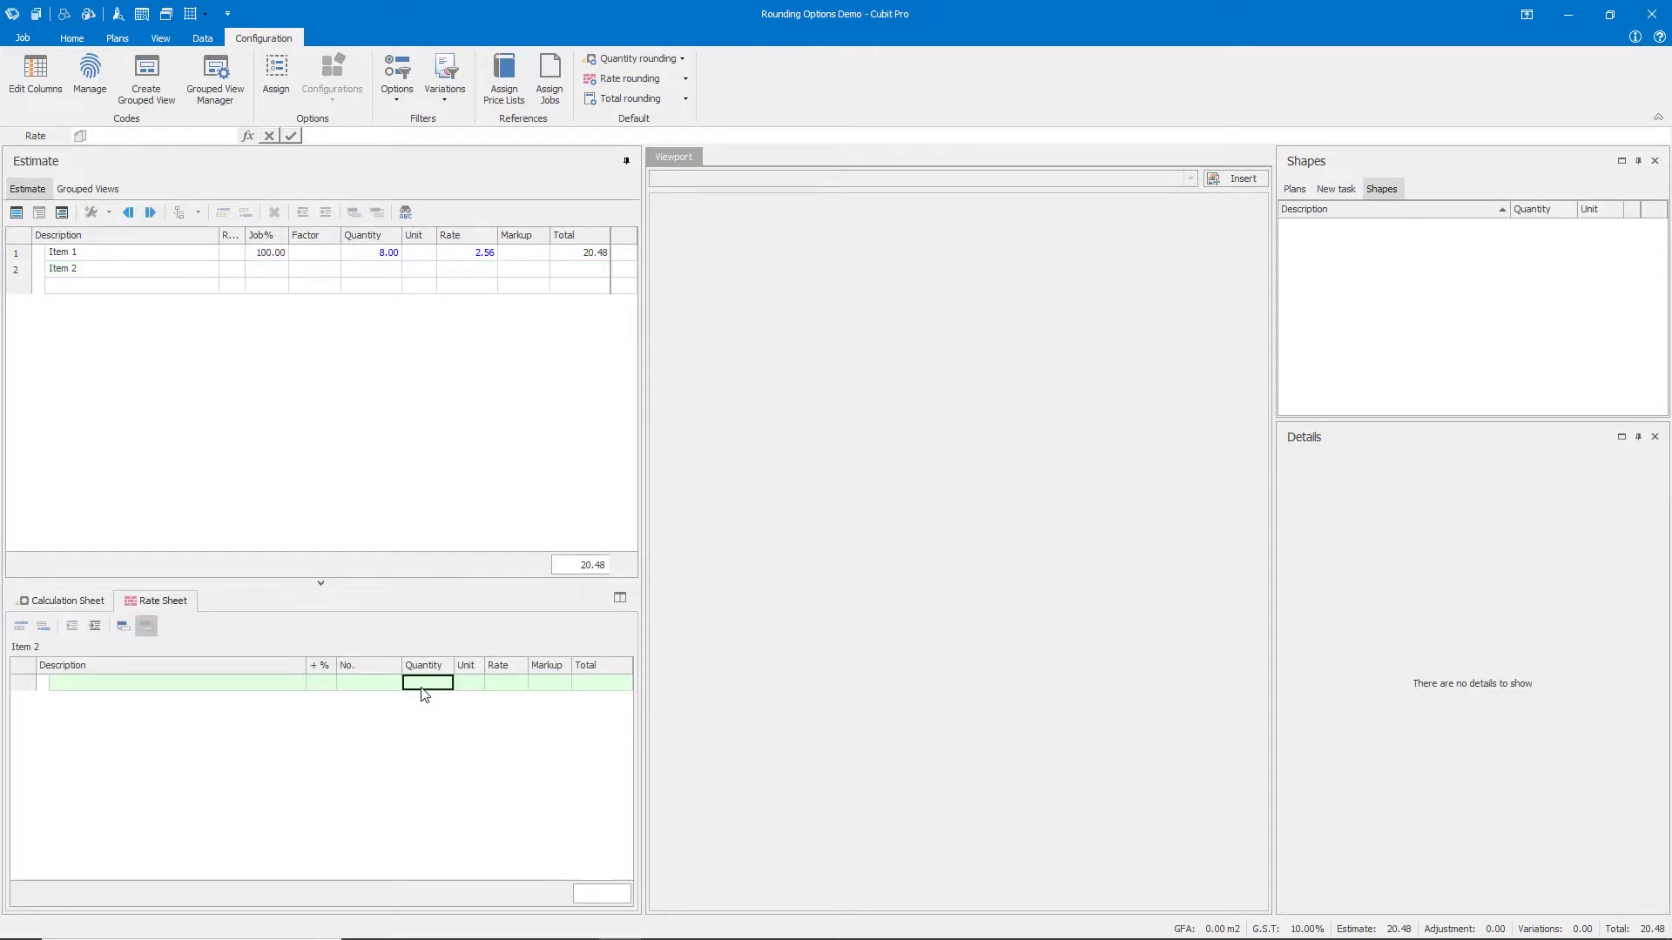
text(1ea)
key(BackSpace)
key(BackSpace)
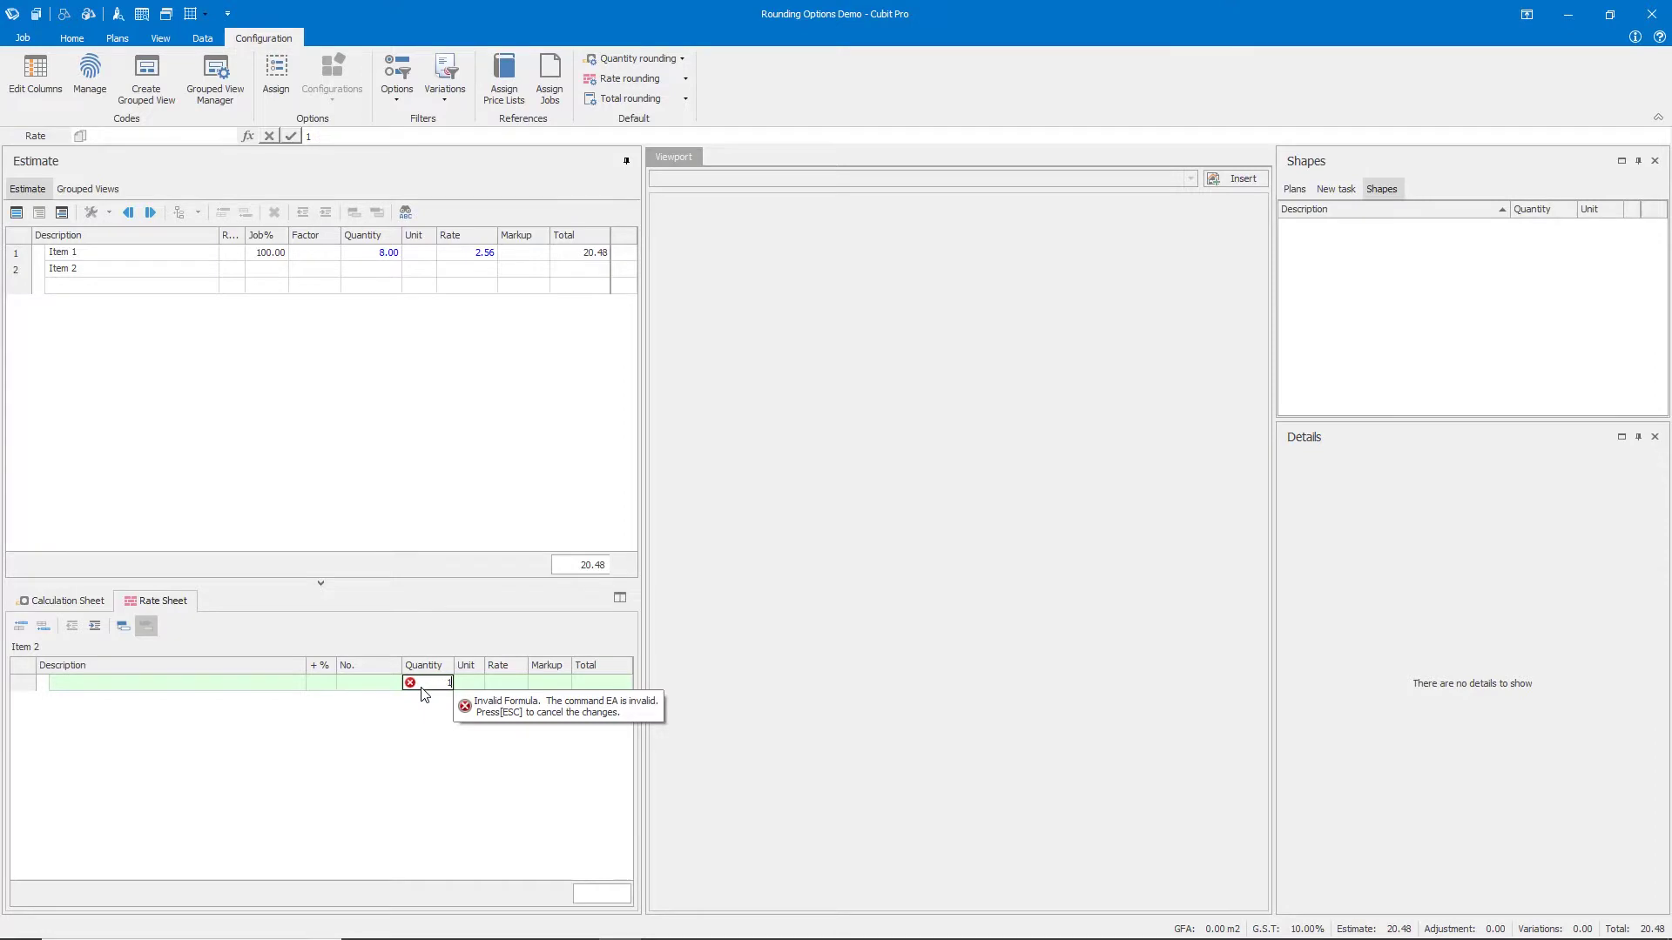
key(Tab)
text(ea)
key(Tab)
text(2.)
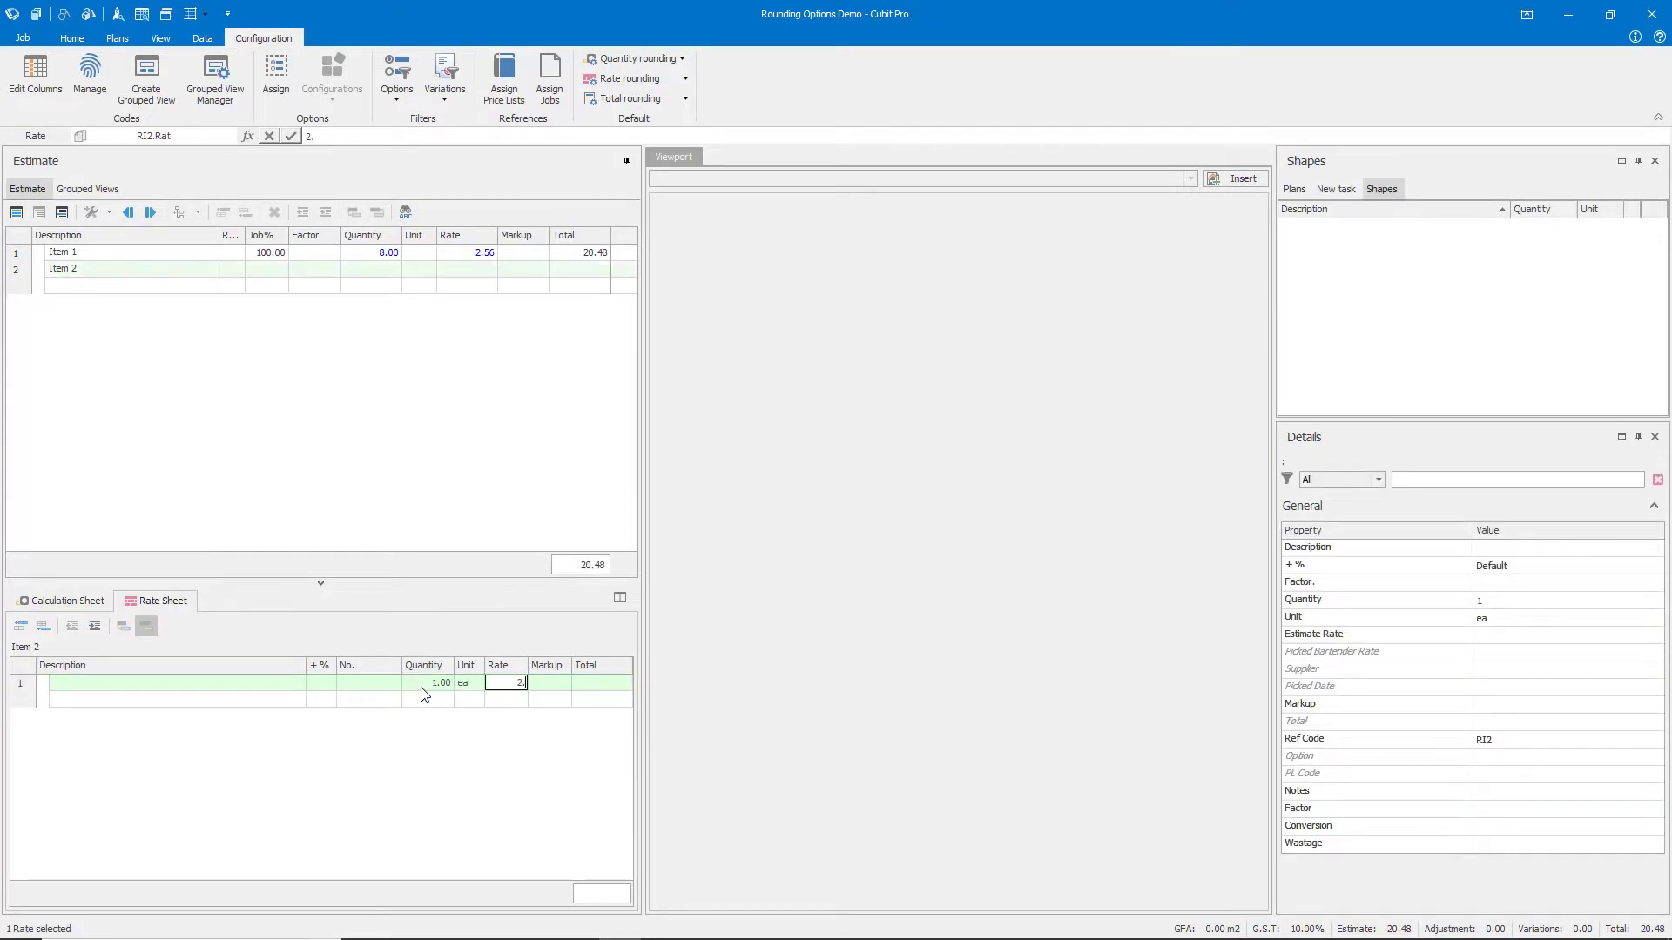
text(56)
key(Return)
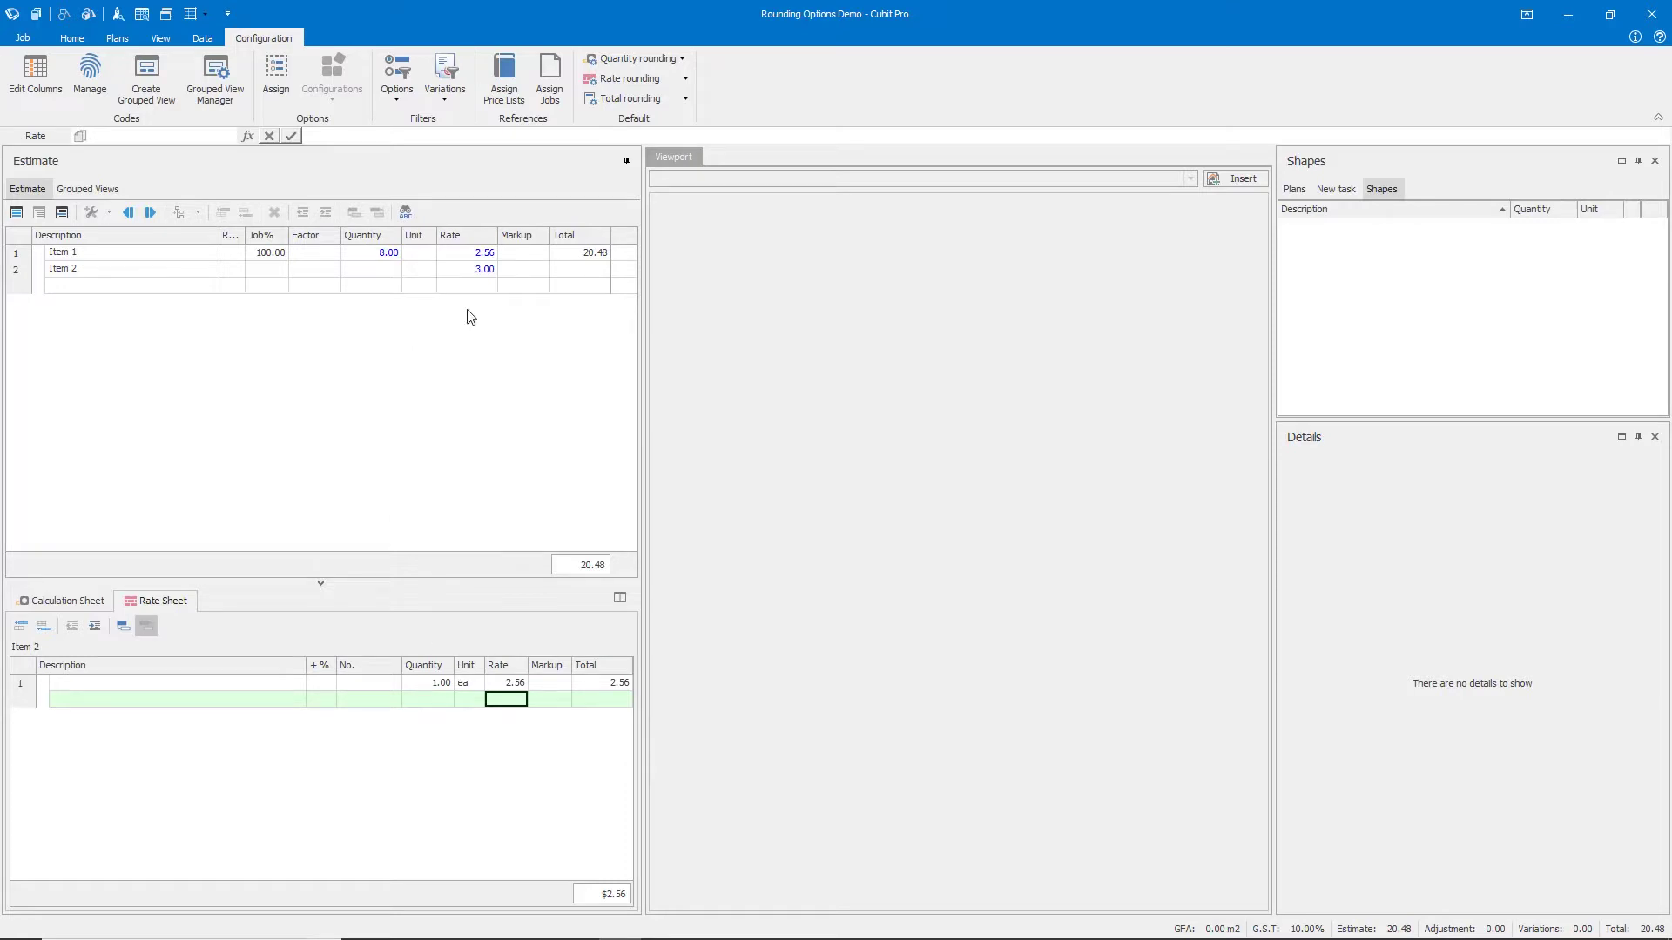
click(484, 273)
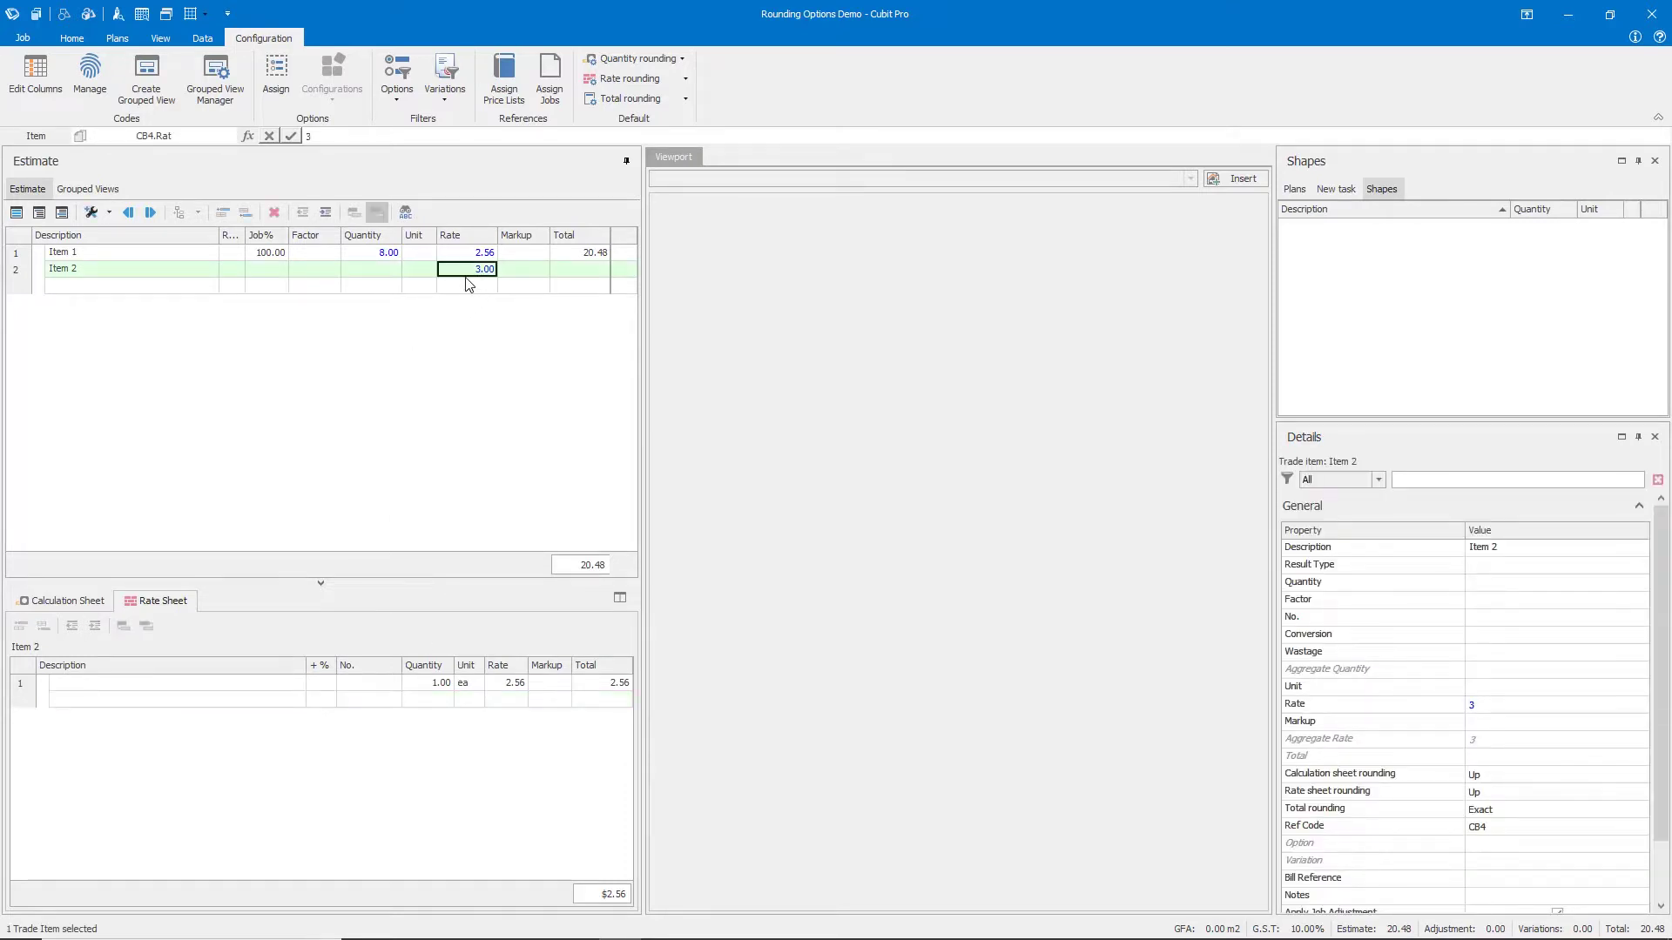
- Set the default quantity rounding to Exact and enter a calculation sheet line for Item 2 with length 2.5 and width 3
click(680, 58)
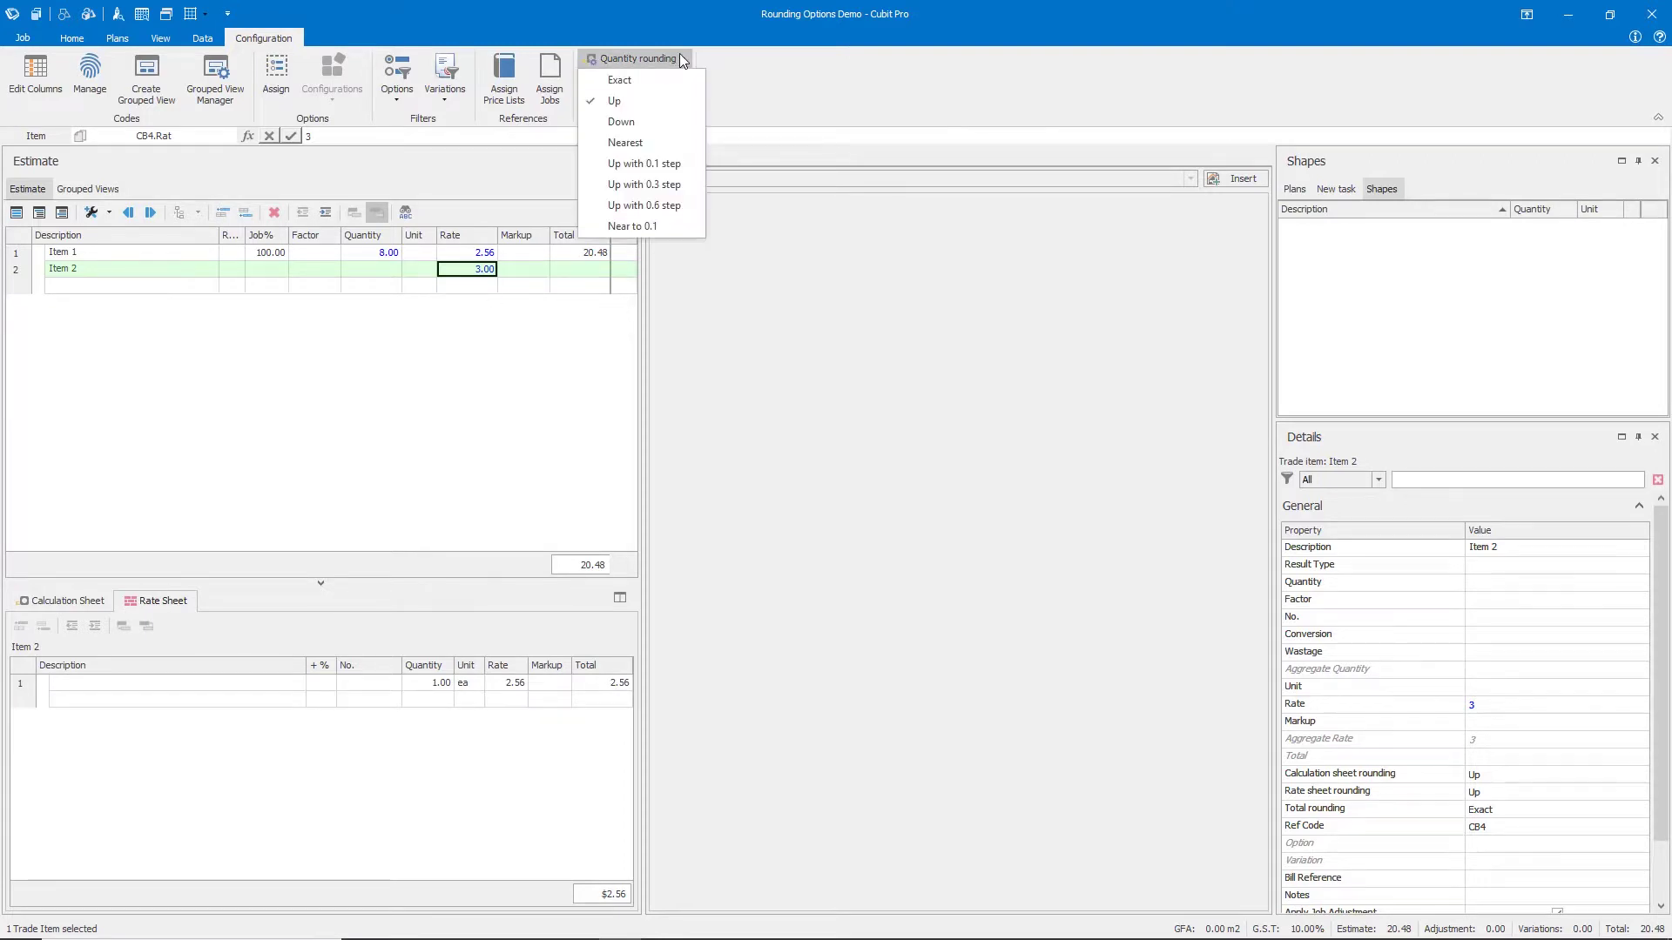
click(638, 81)
click(368, 275)
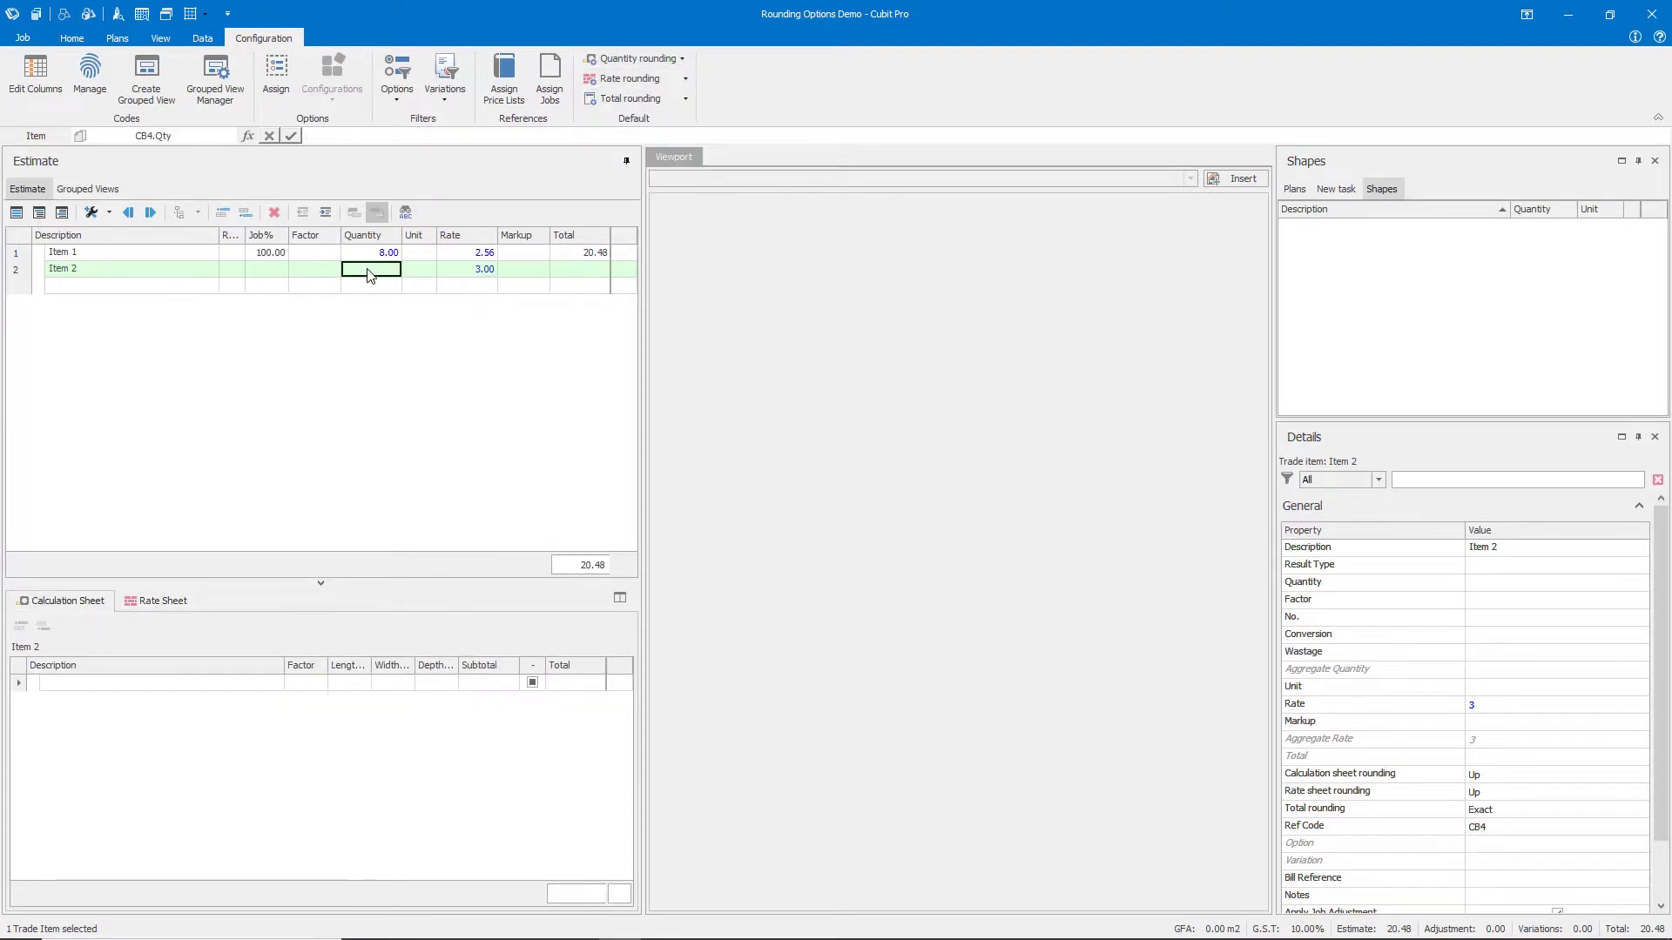
click(349, 685)
text(2.5)
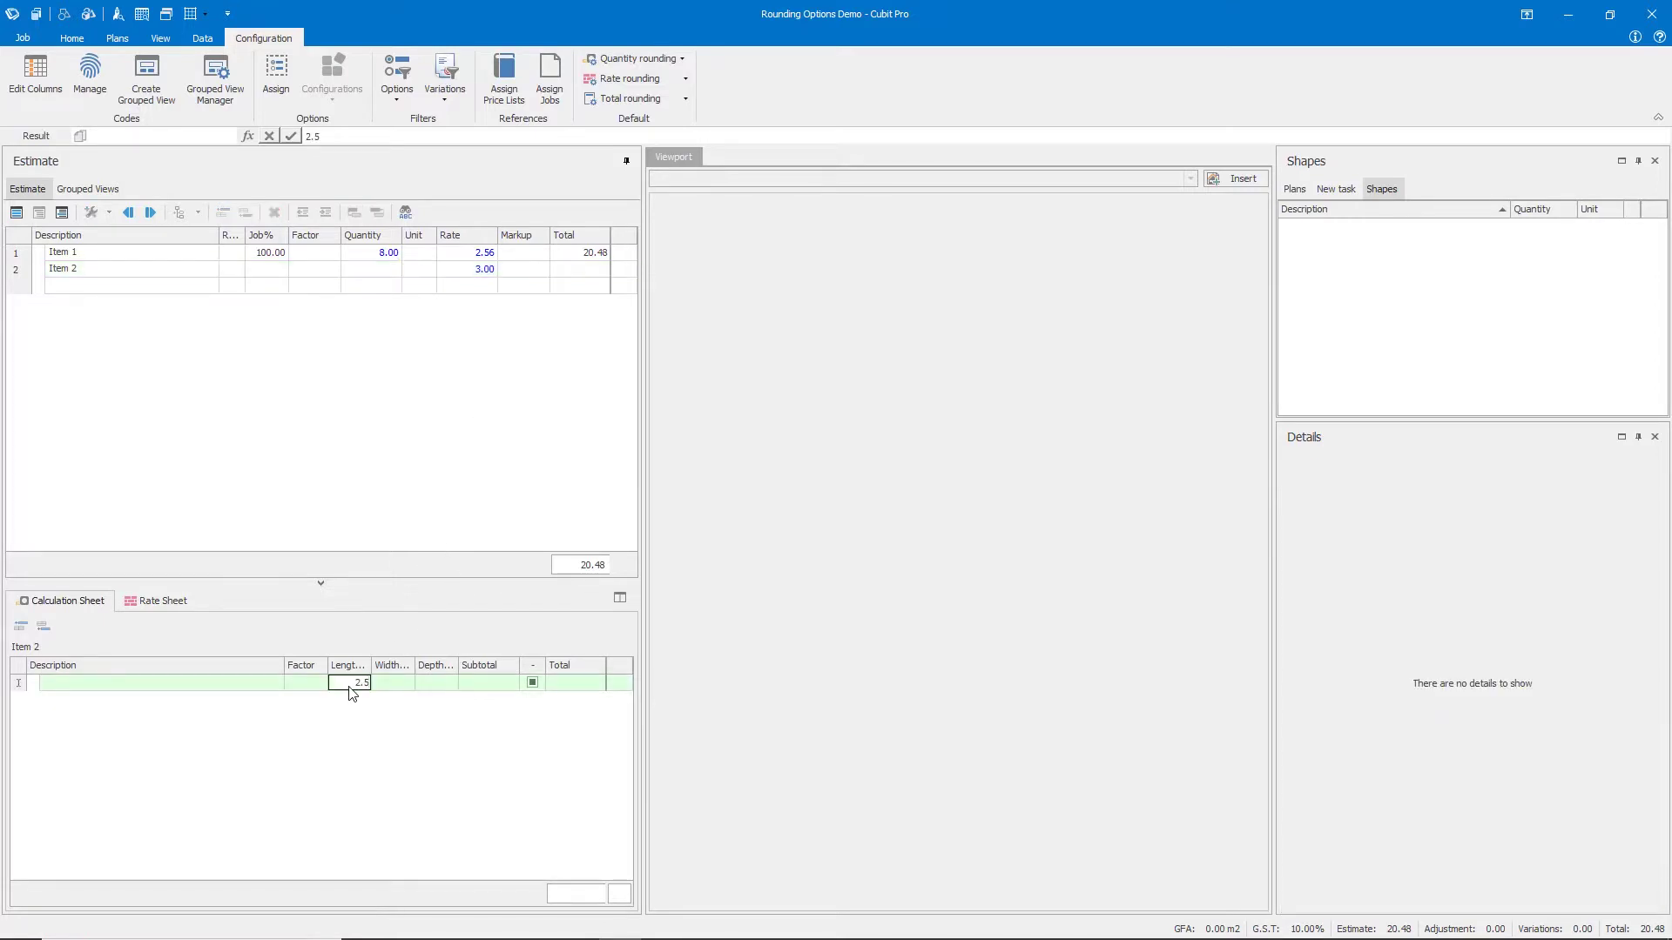
key(Tab)
text(3)
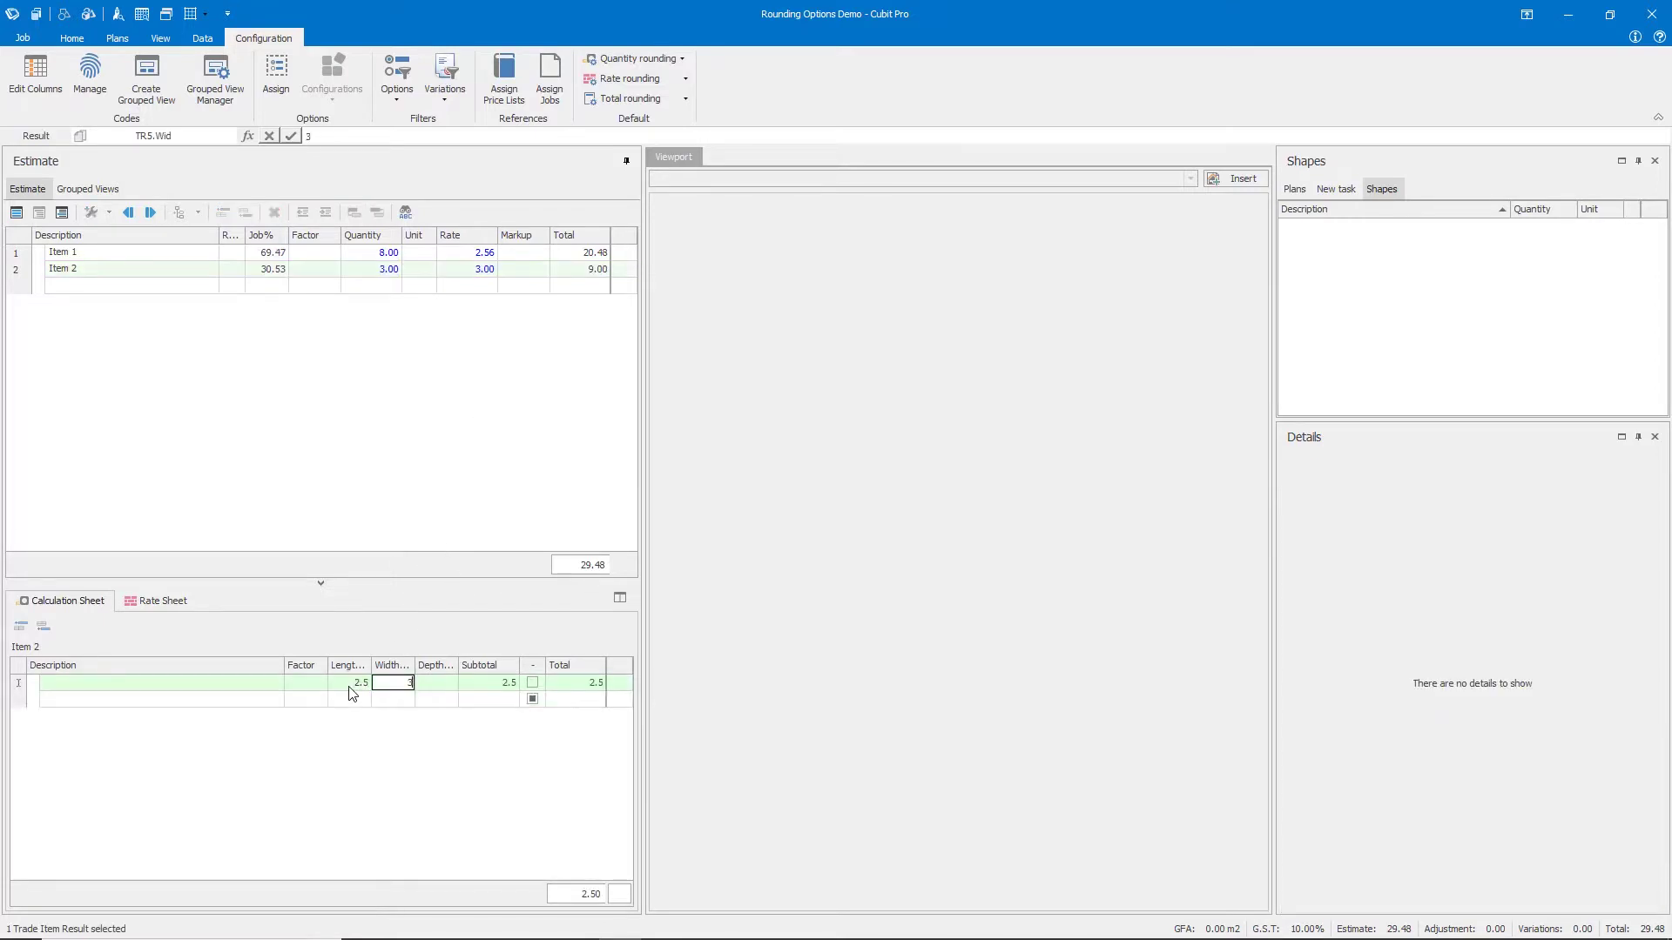
key(Return)
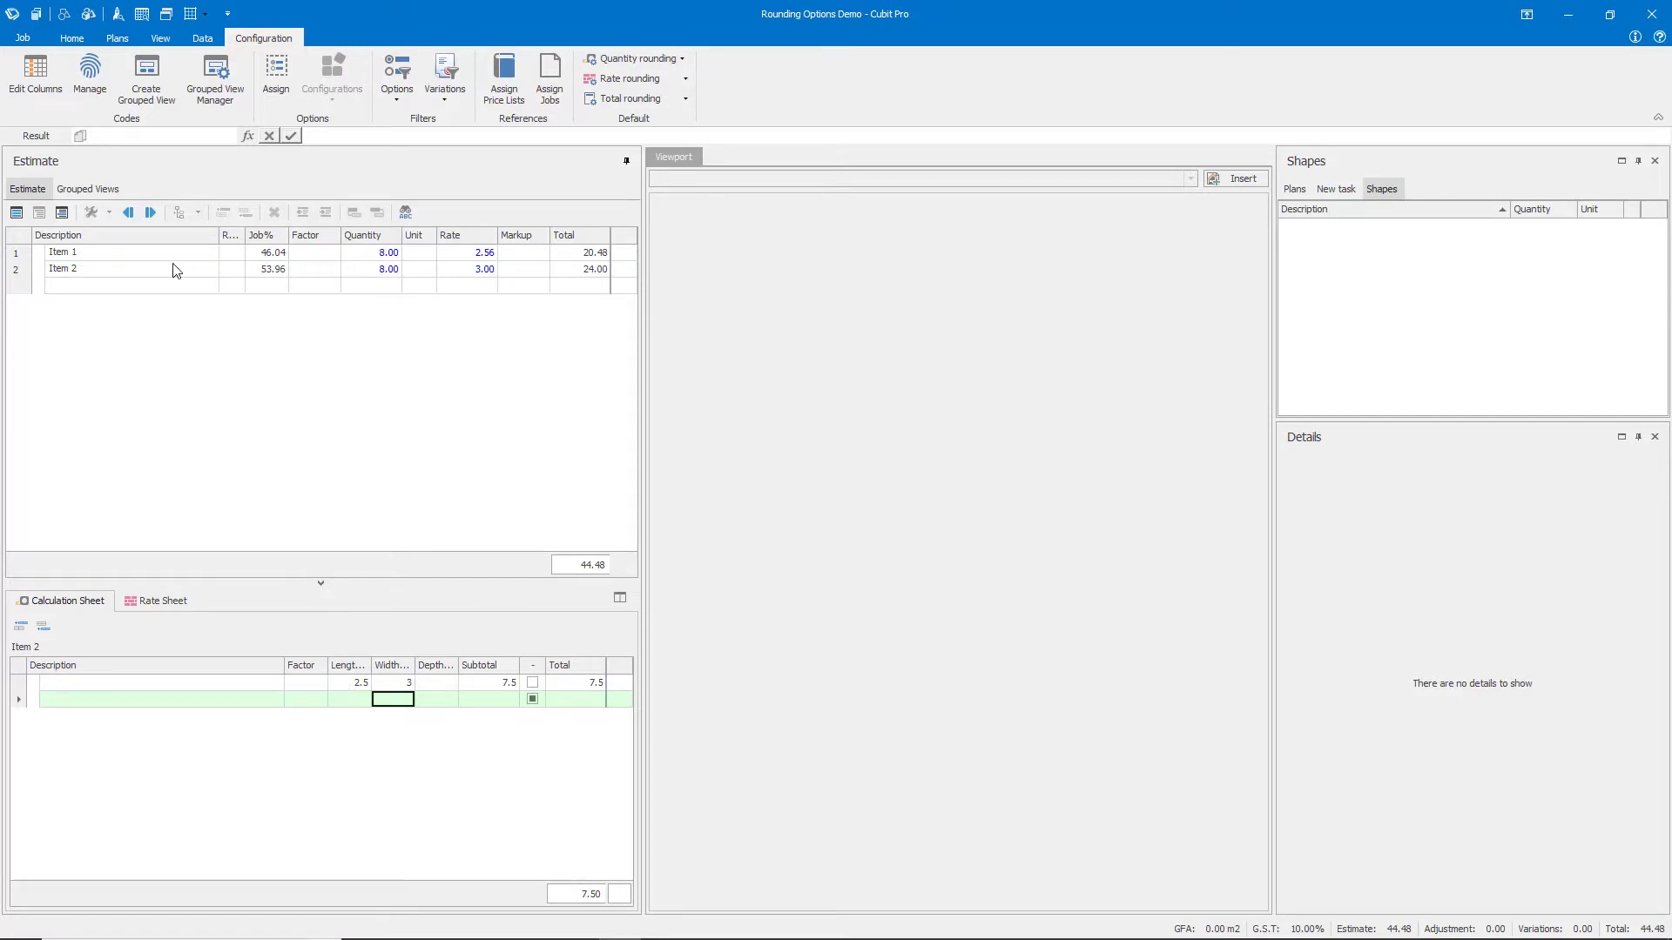
- Add a third estimate item with the description "Item 3"
click(128, 274)
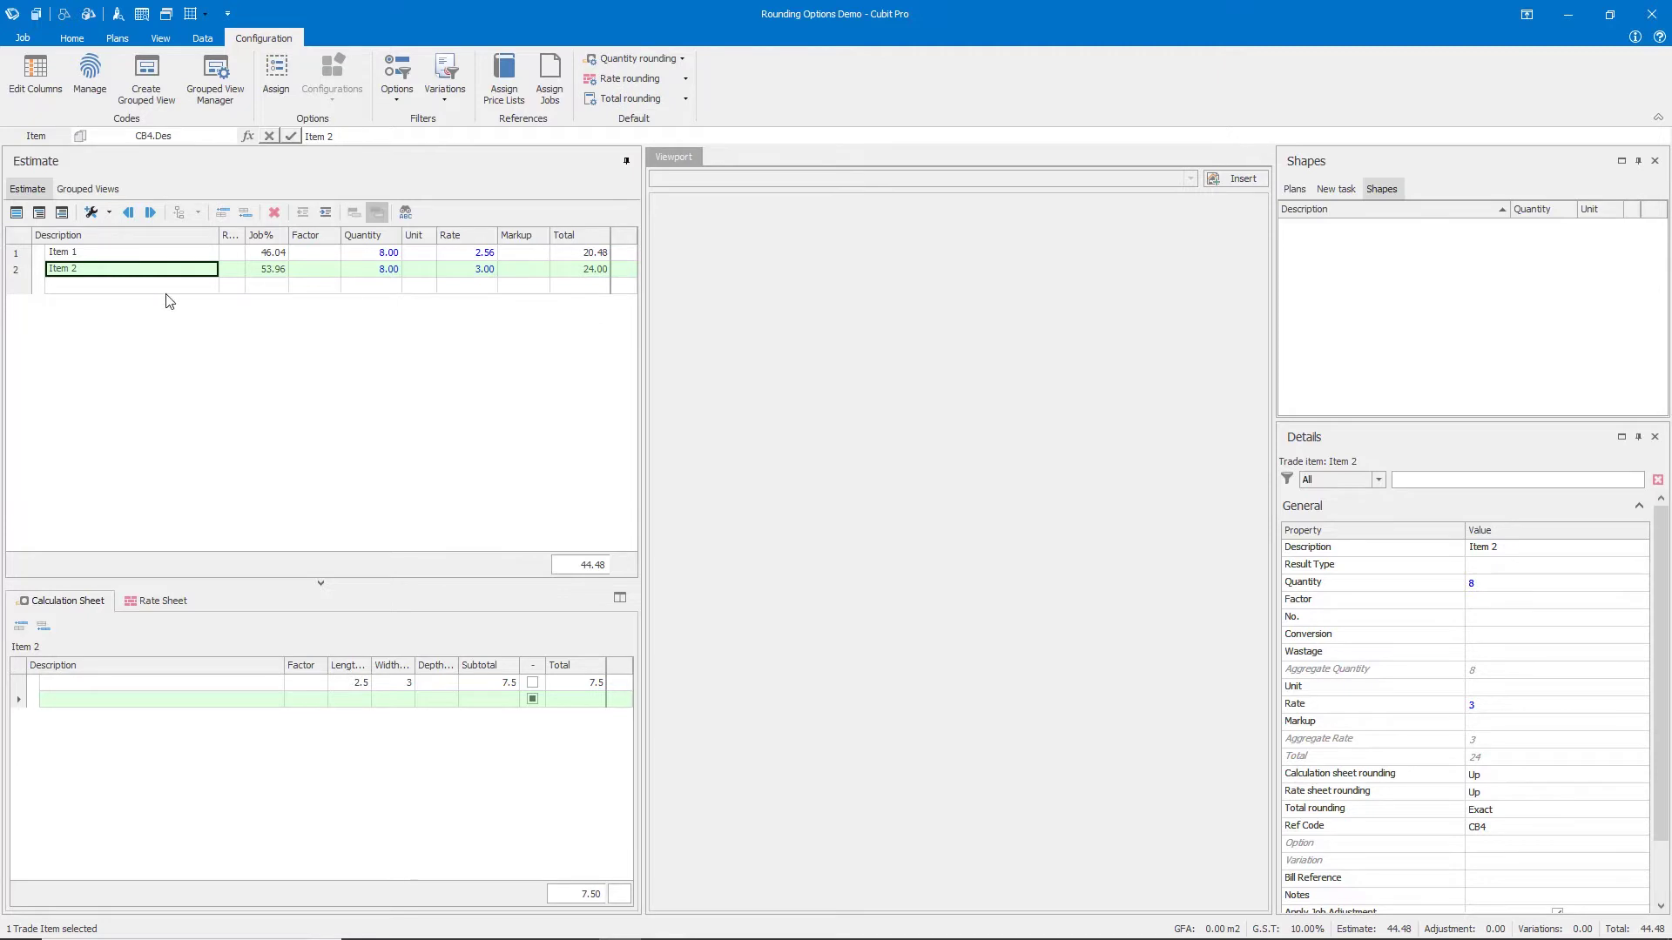
click(143, 293)
text(Item )
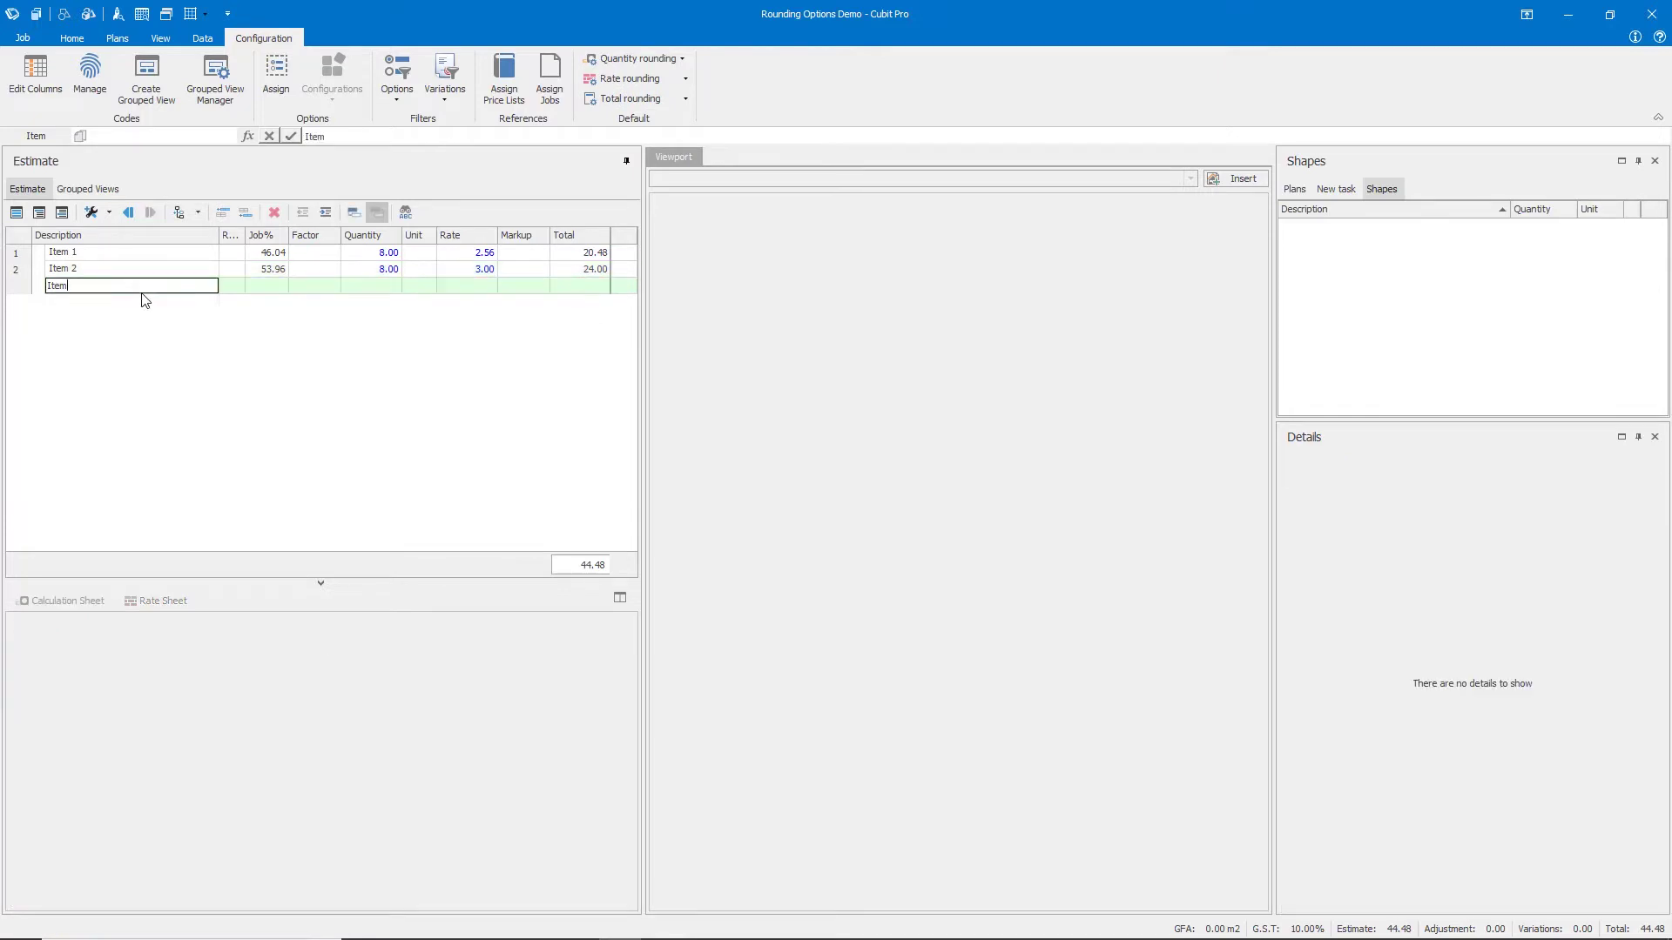
text(3)
key(Tab)
key(Tab)
key(Tab)
key(Tab)
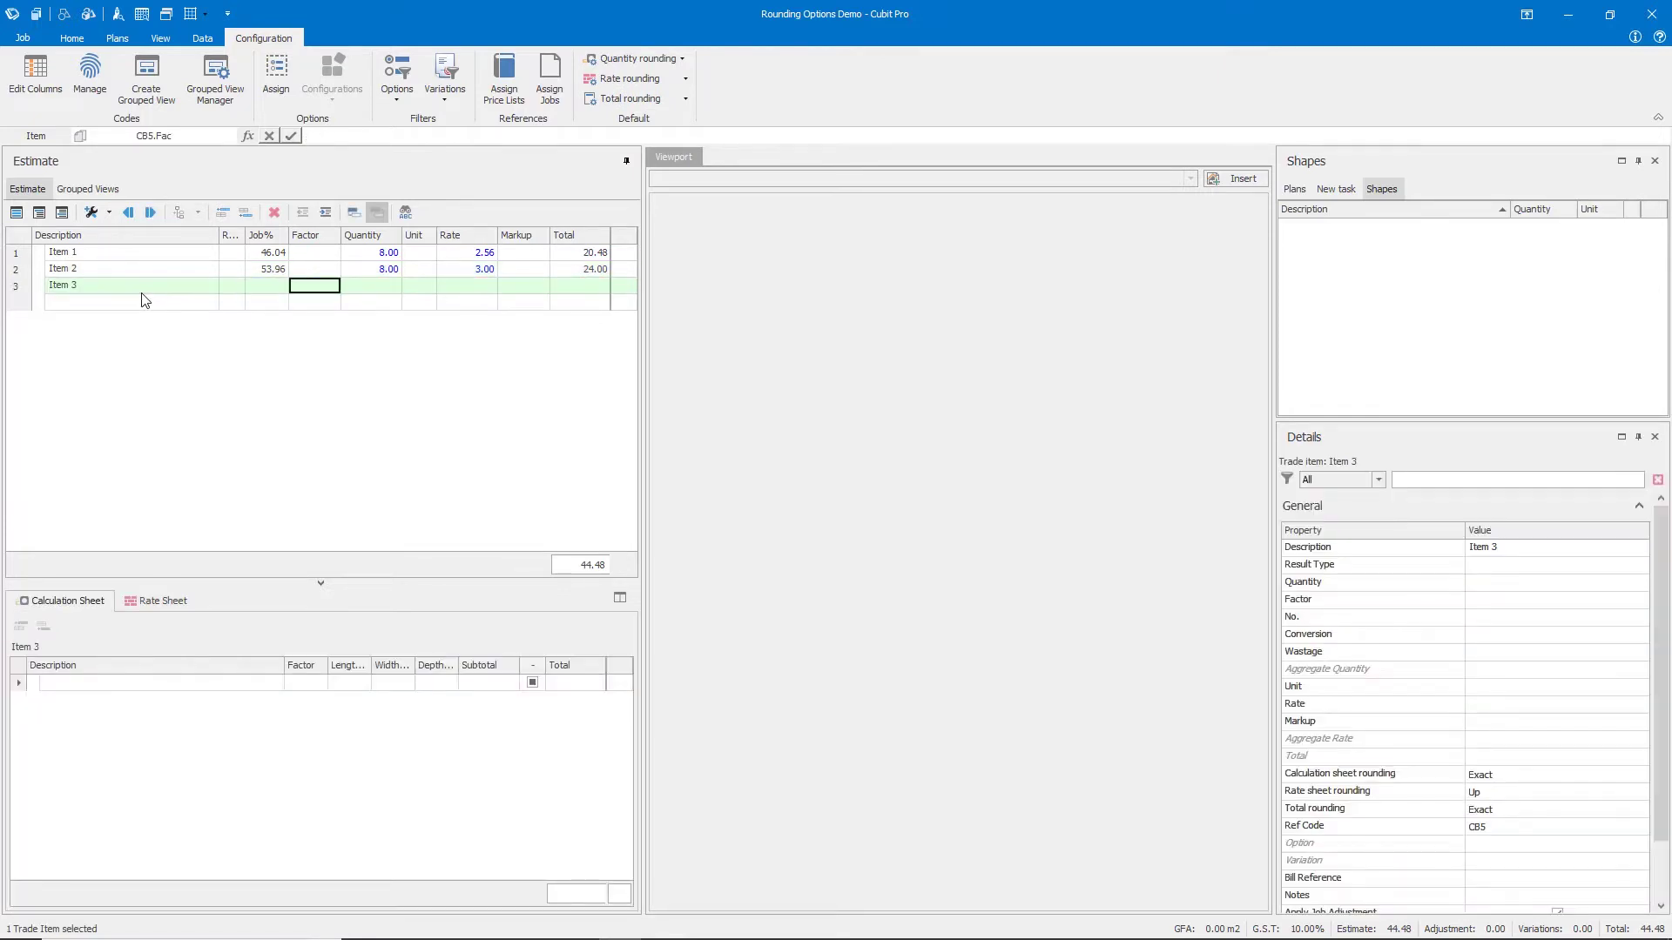
- Enter a calculation sheet line for Item 3 with length 2.5 and width 3, and check the item's quantity
click(347, 683)
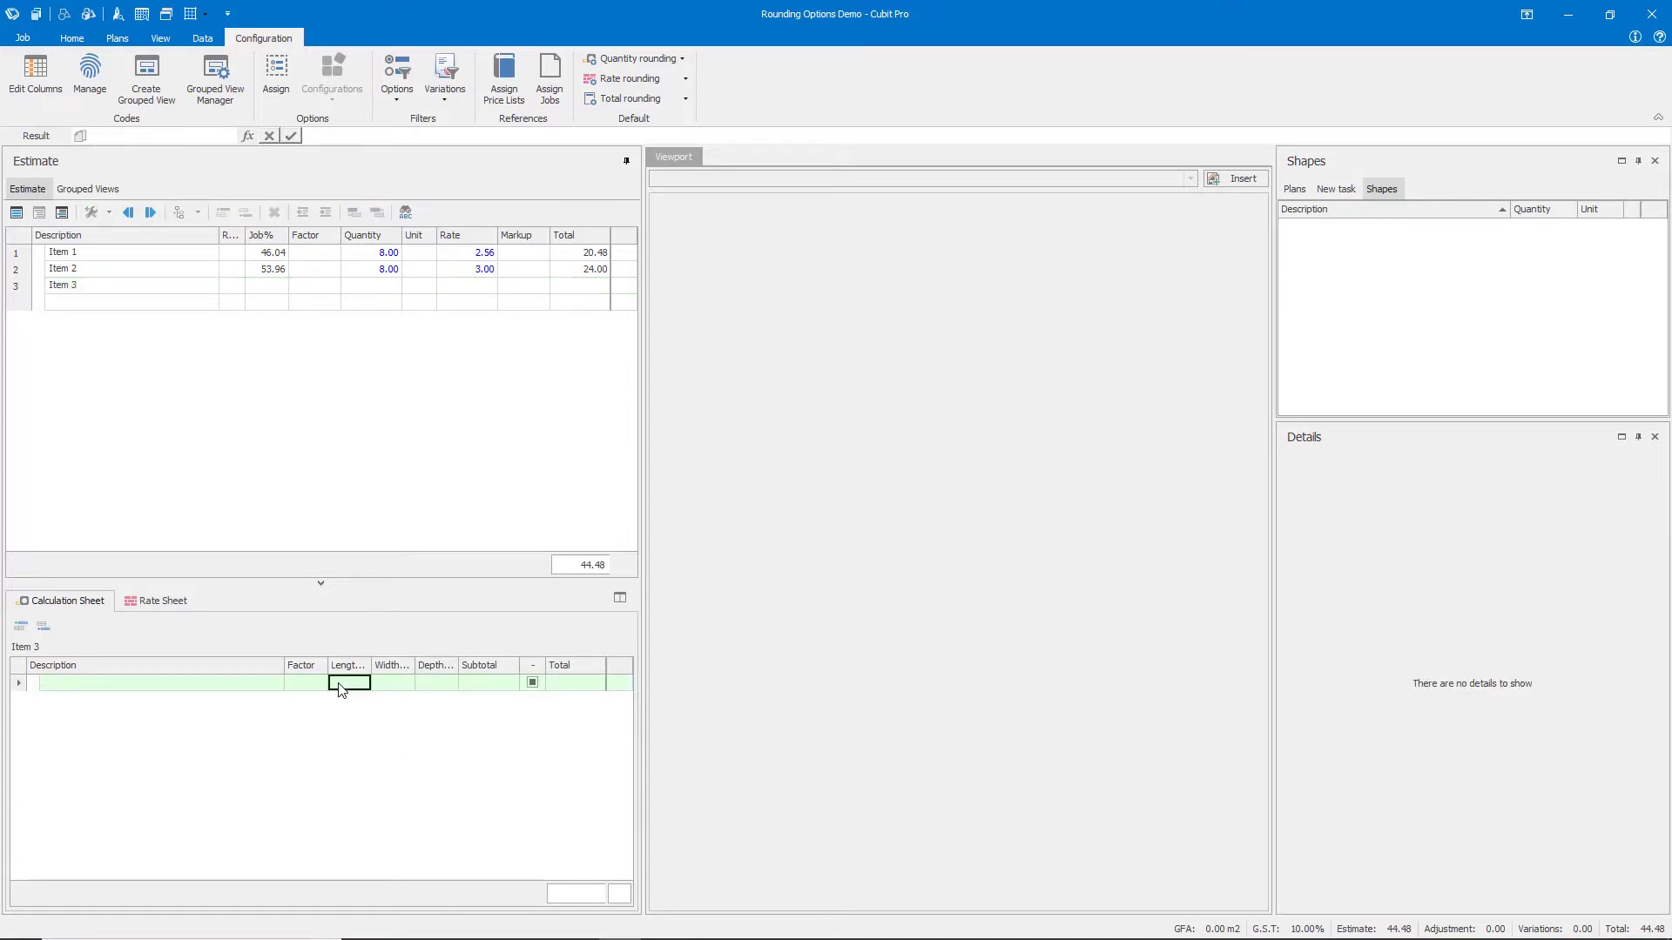
text(2.5)
key(Tab)
text(3)
key(Down)
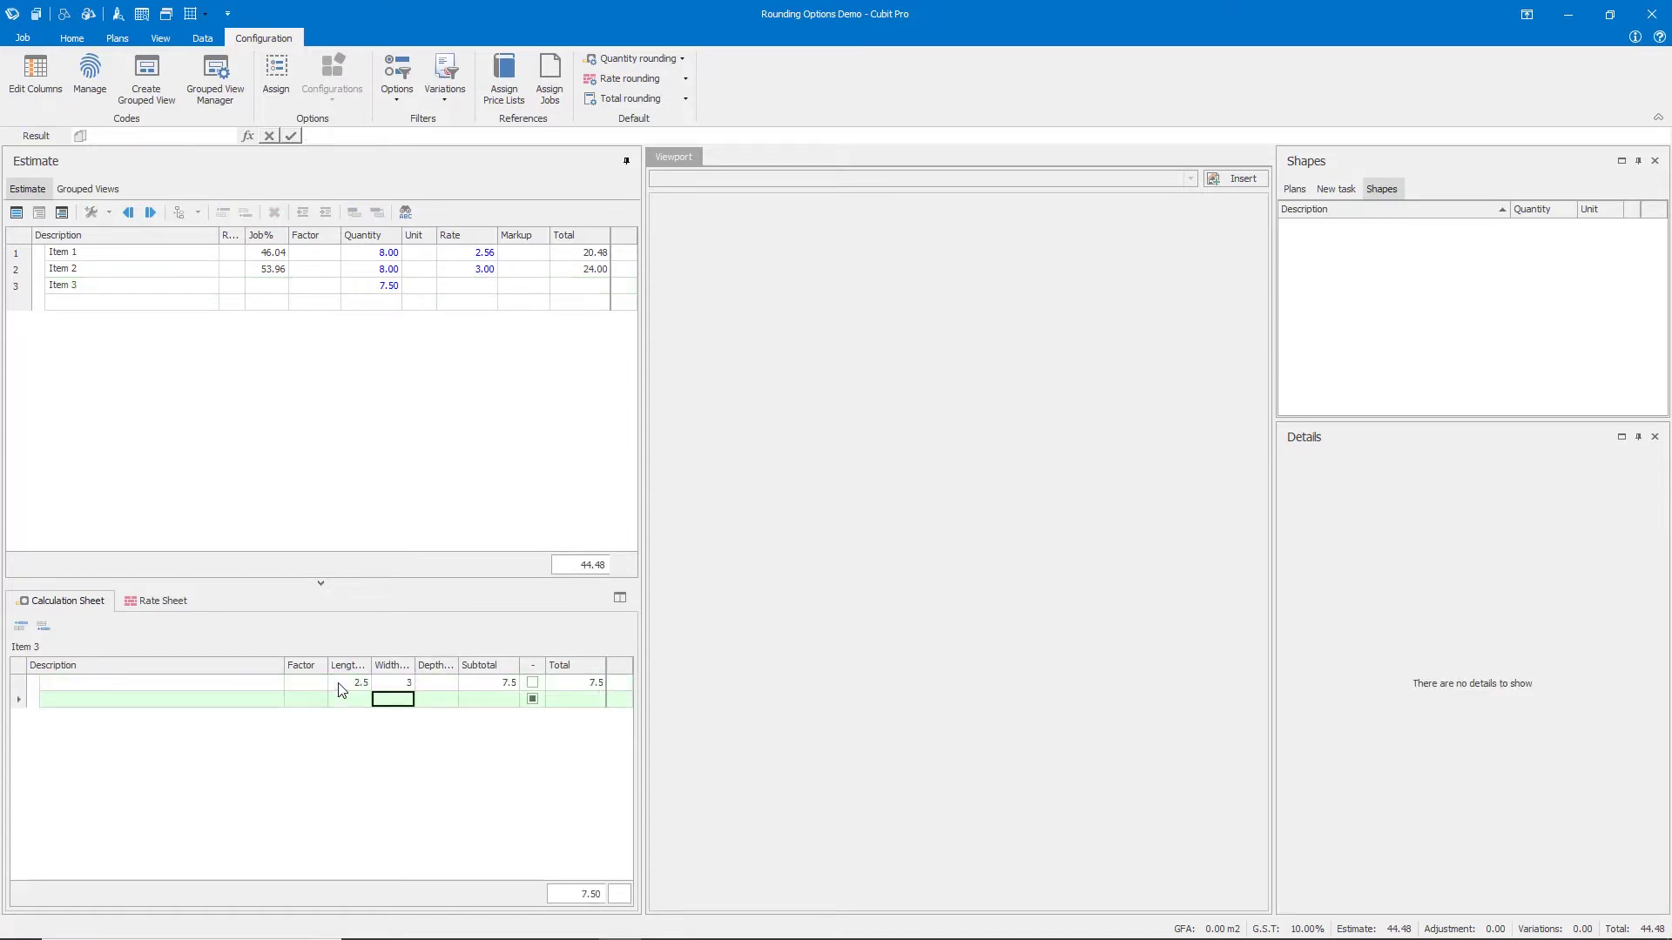
click(388, 286)
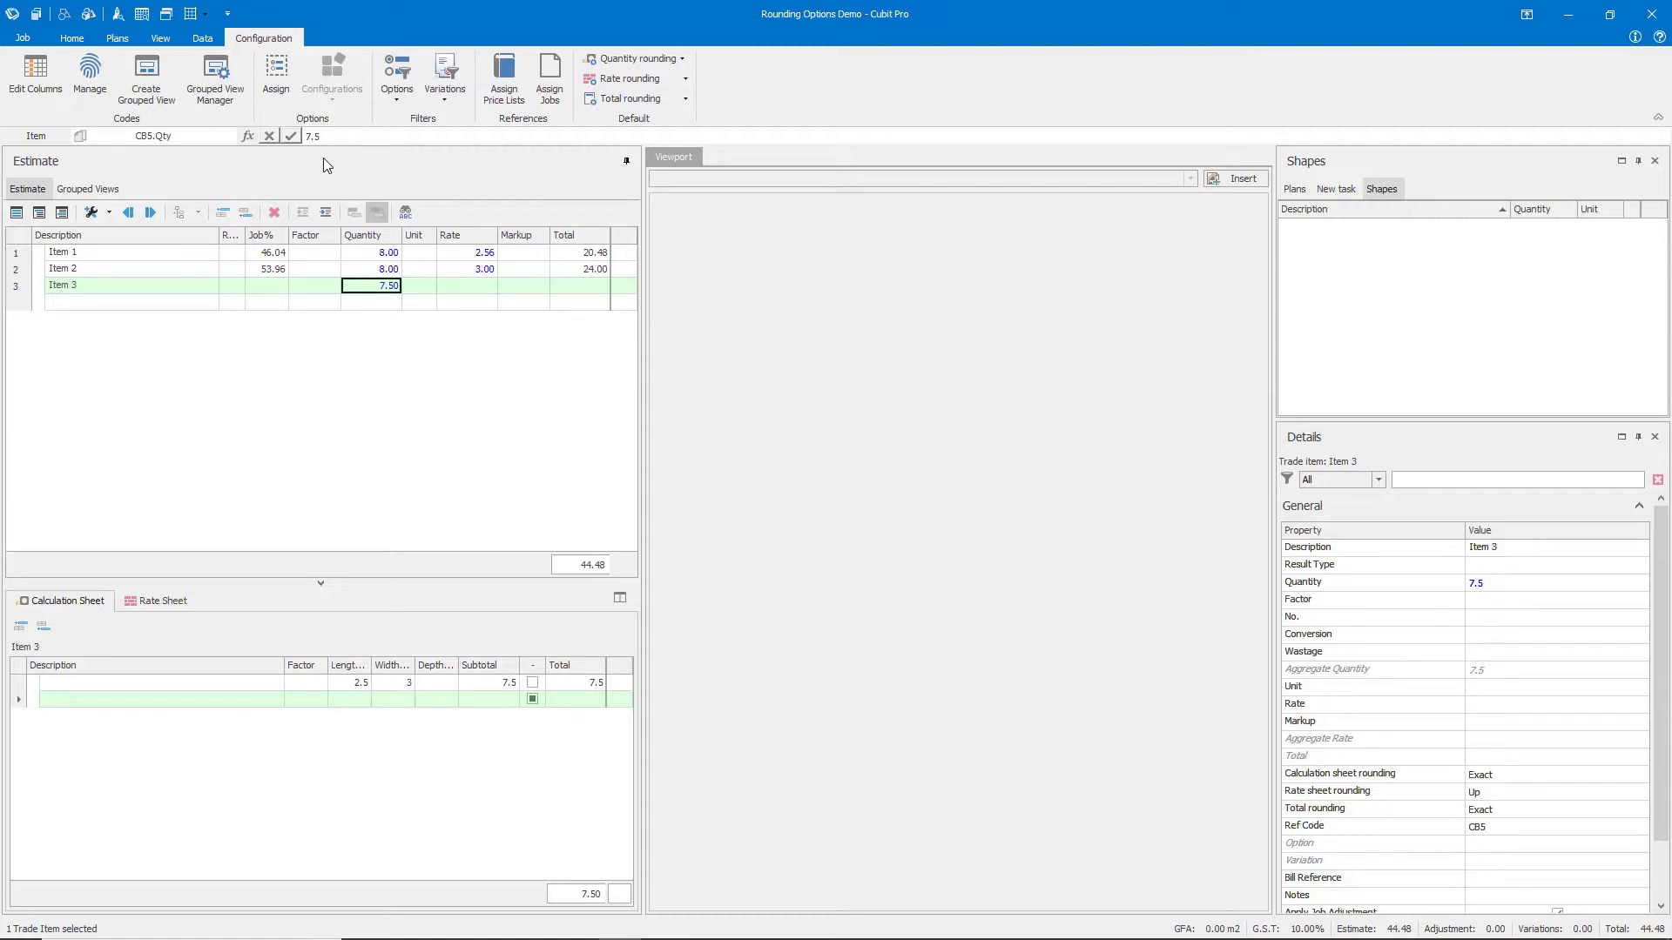
- Review Item 2's individual rounding properties and set its calculation sheet rounding to Exact
click(387, 270)
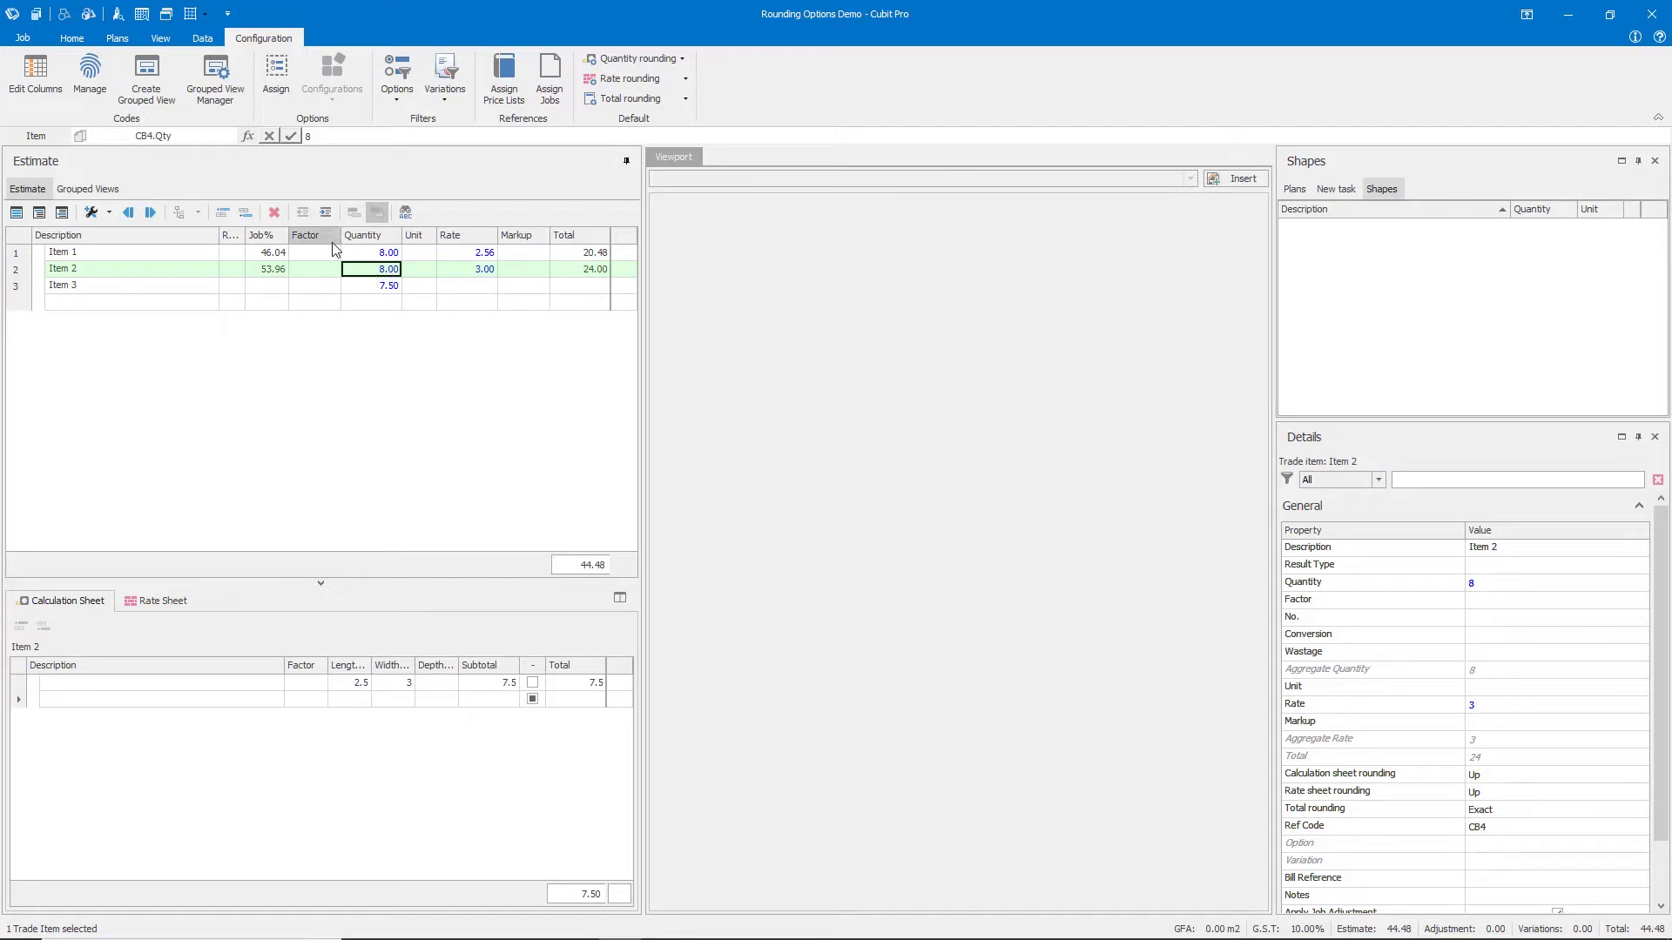
click(1499, 777)
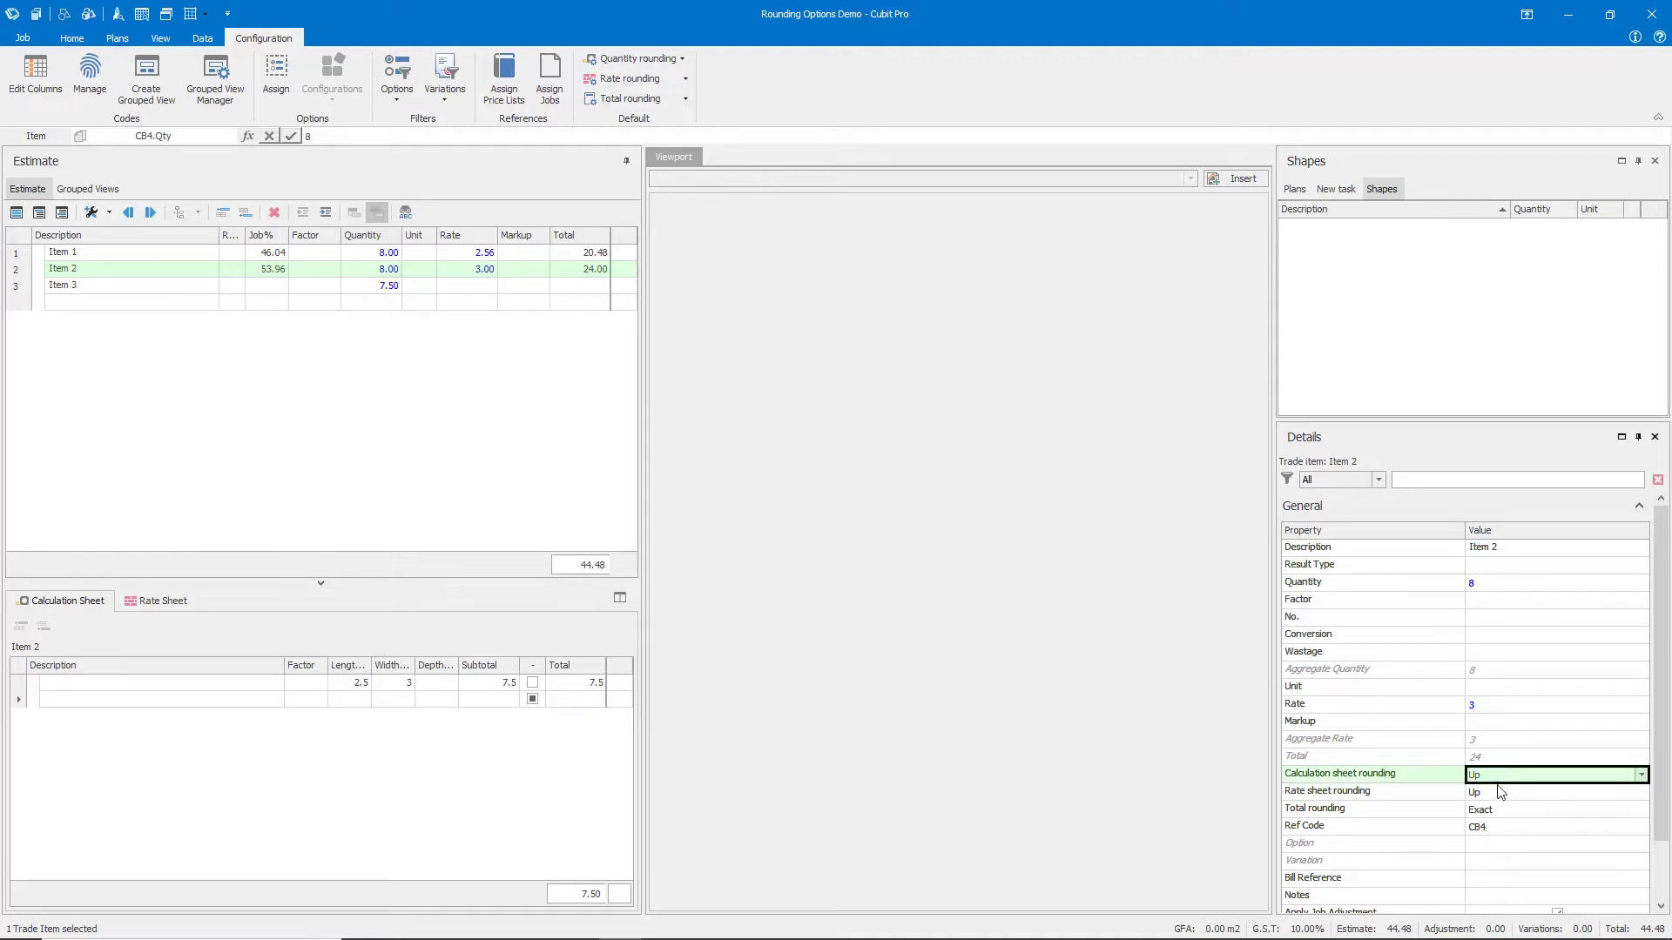
click(1443, 791)
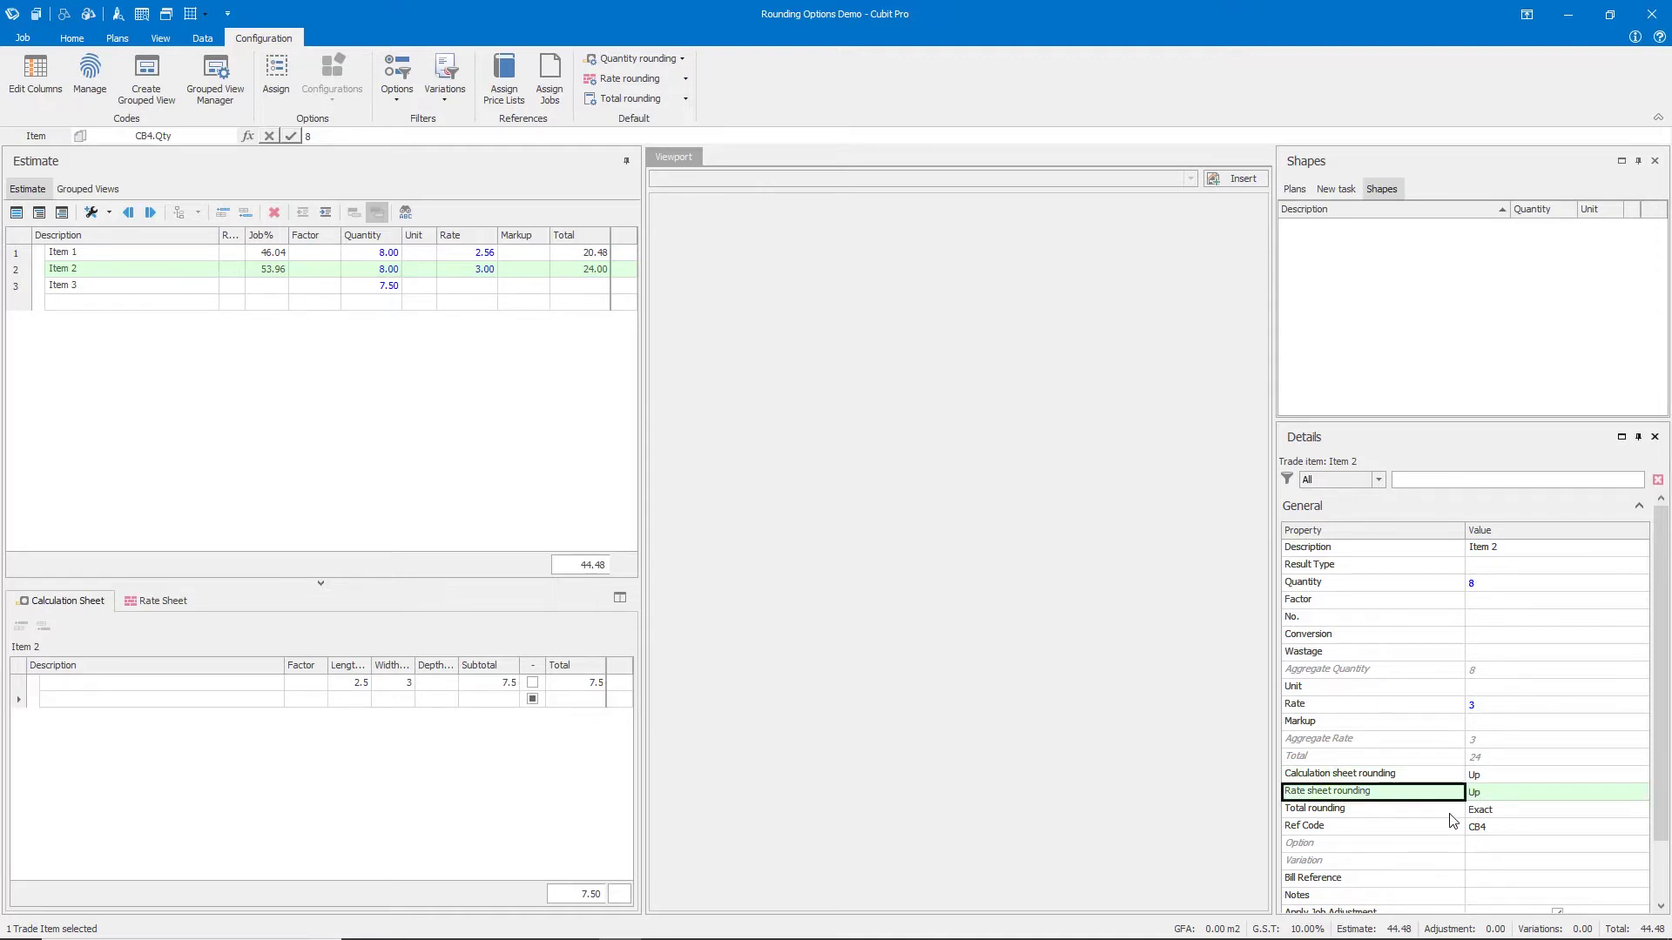
click(1448, 810)
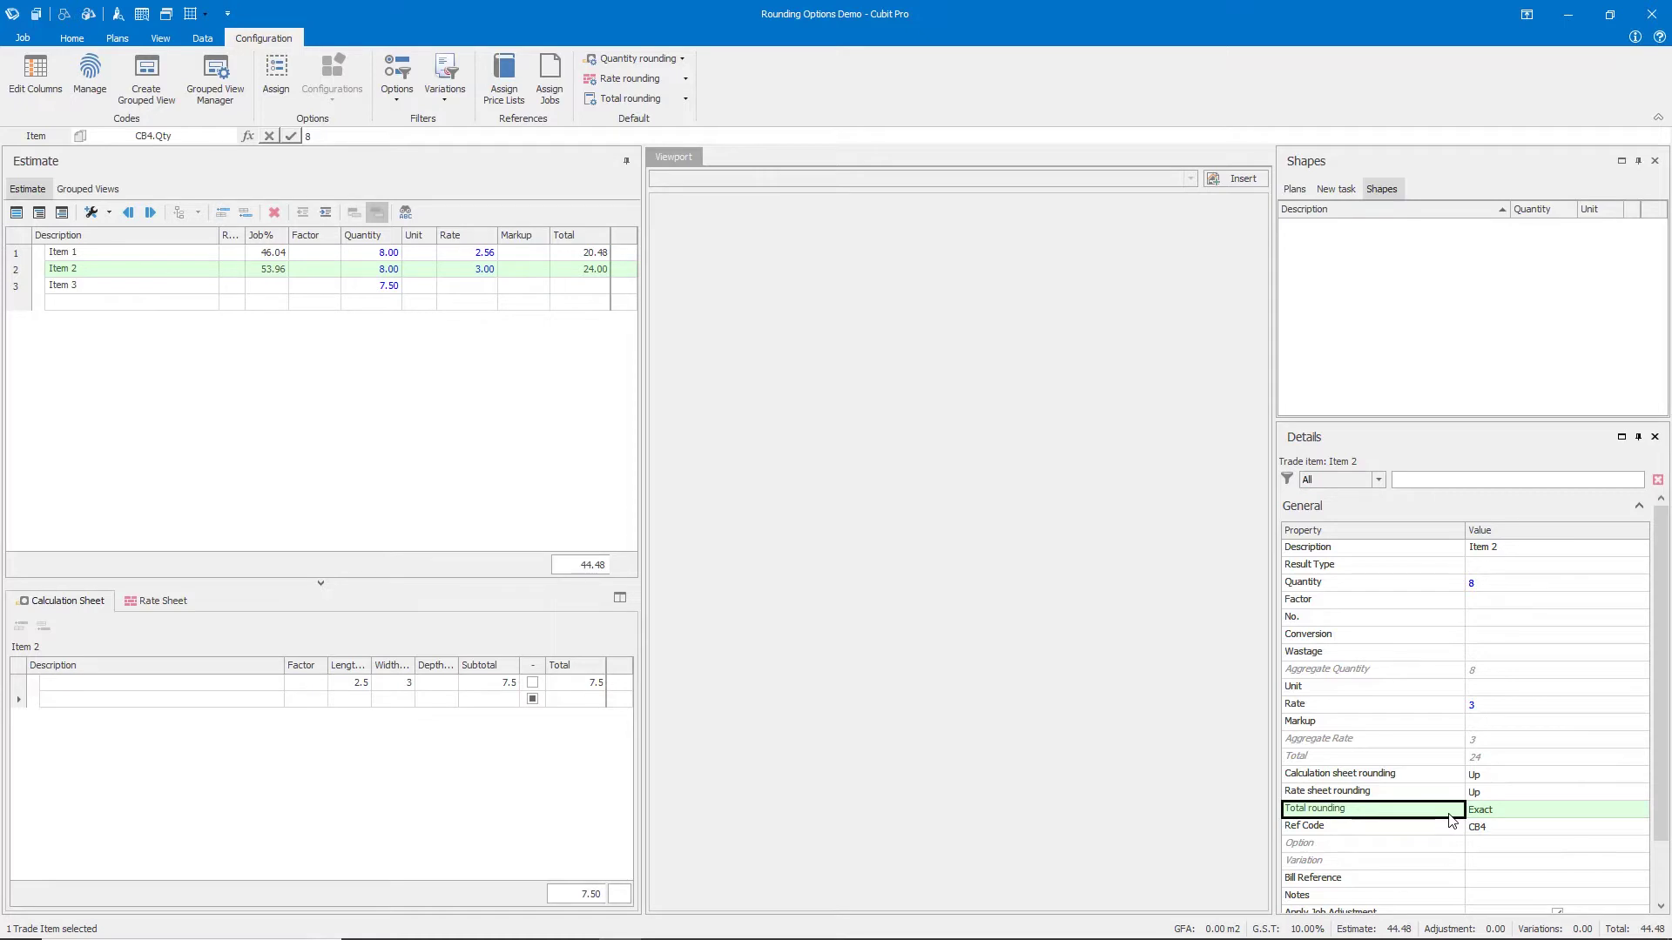
click(1519, 775)
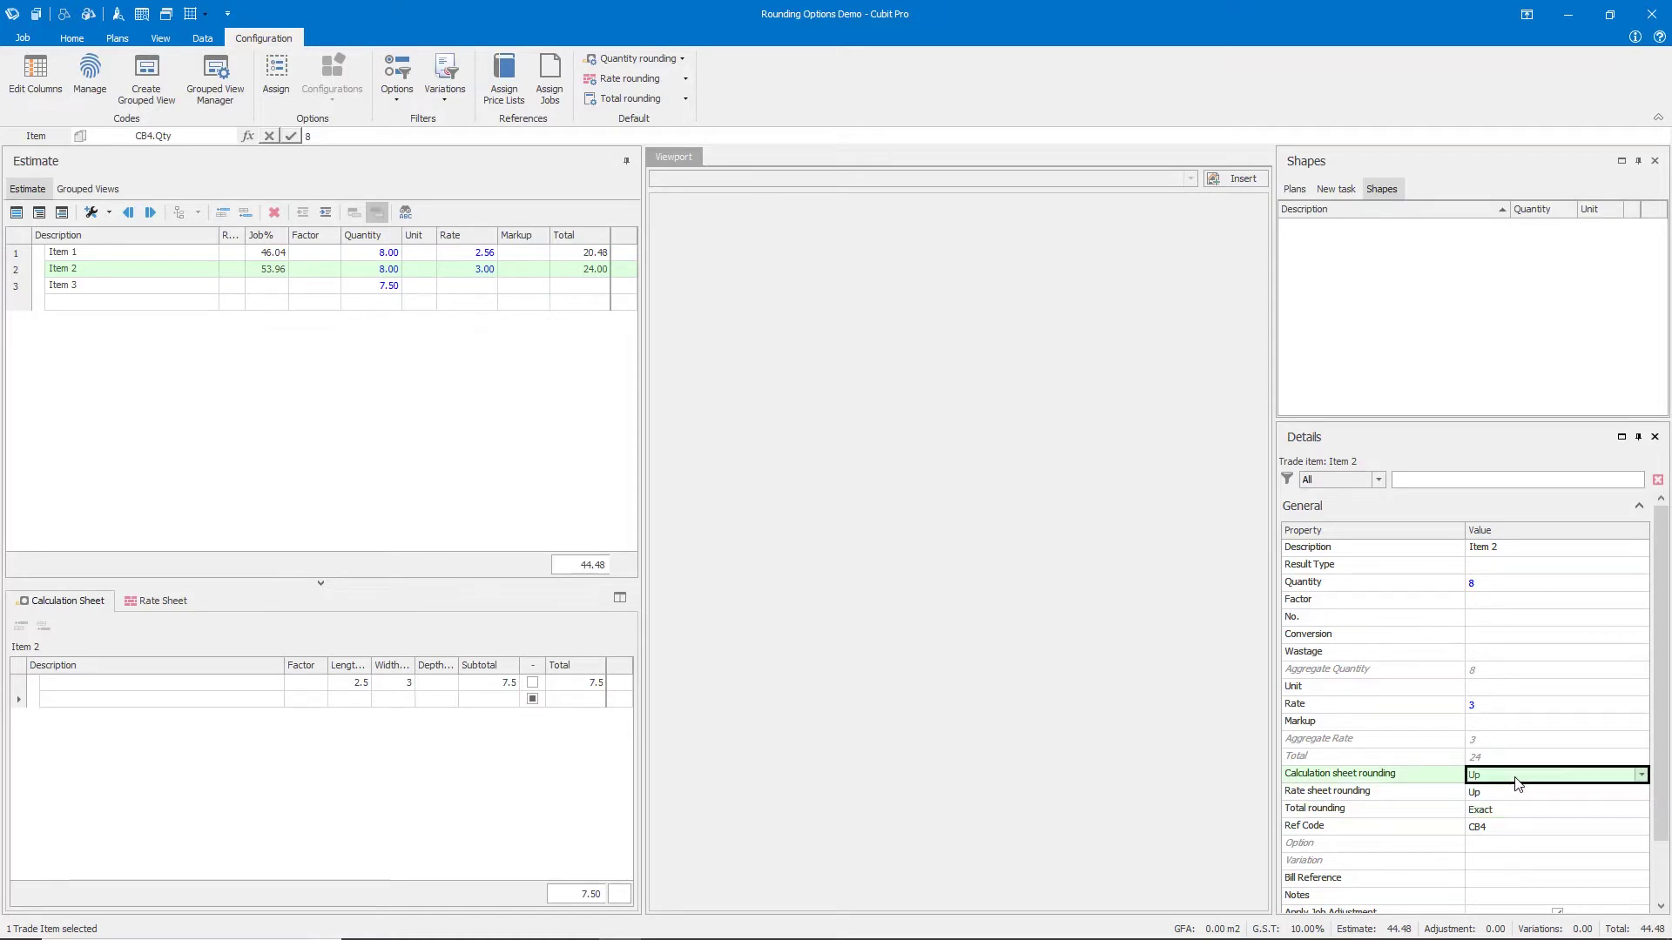
click(1642, 775)
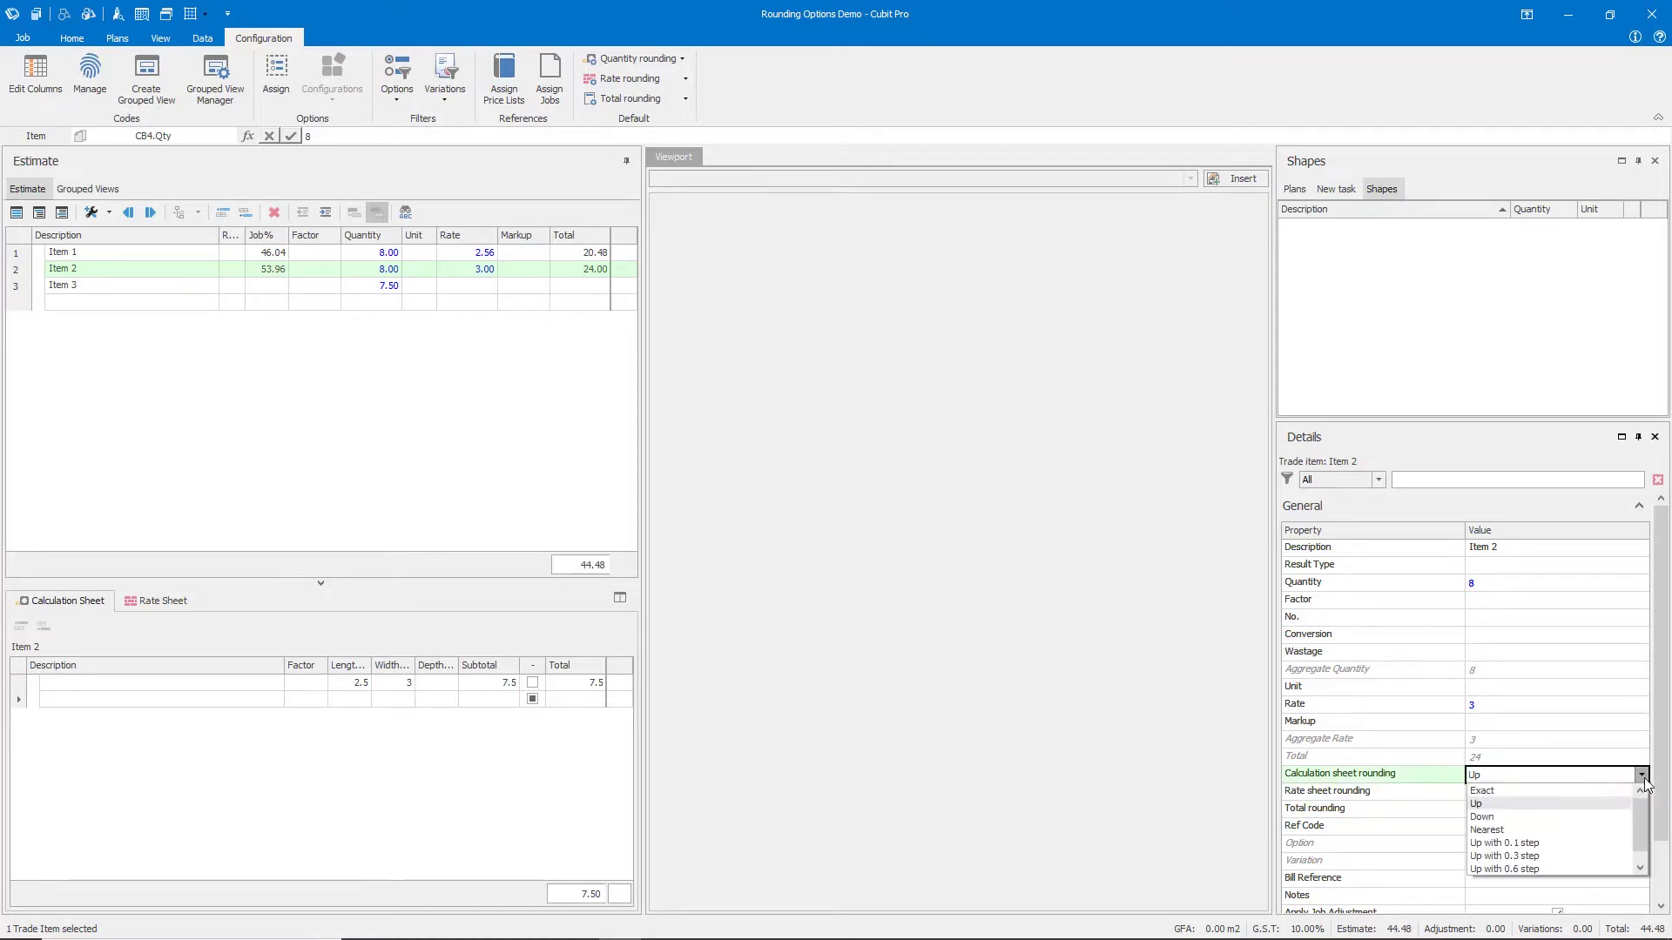
click(1505, 791)
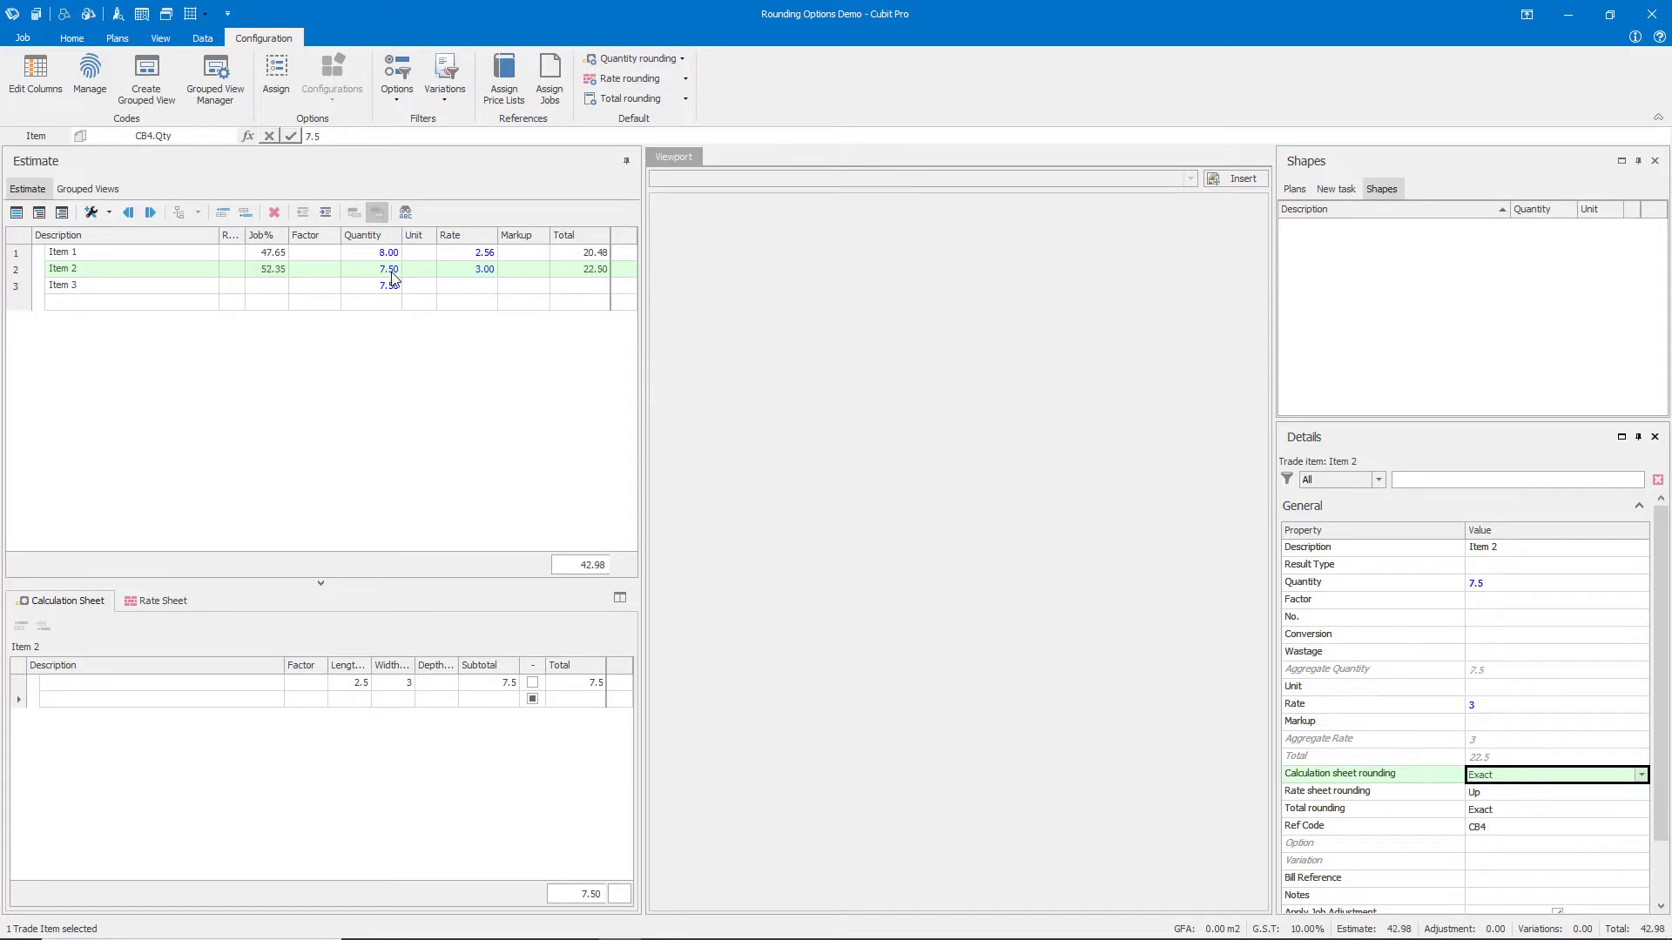
- Set Item 2's rate sheet rounding to Down
click(1567, 792)
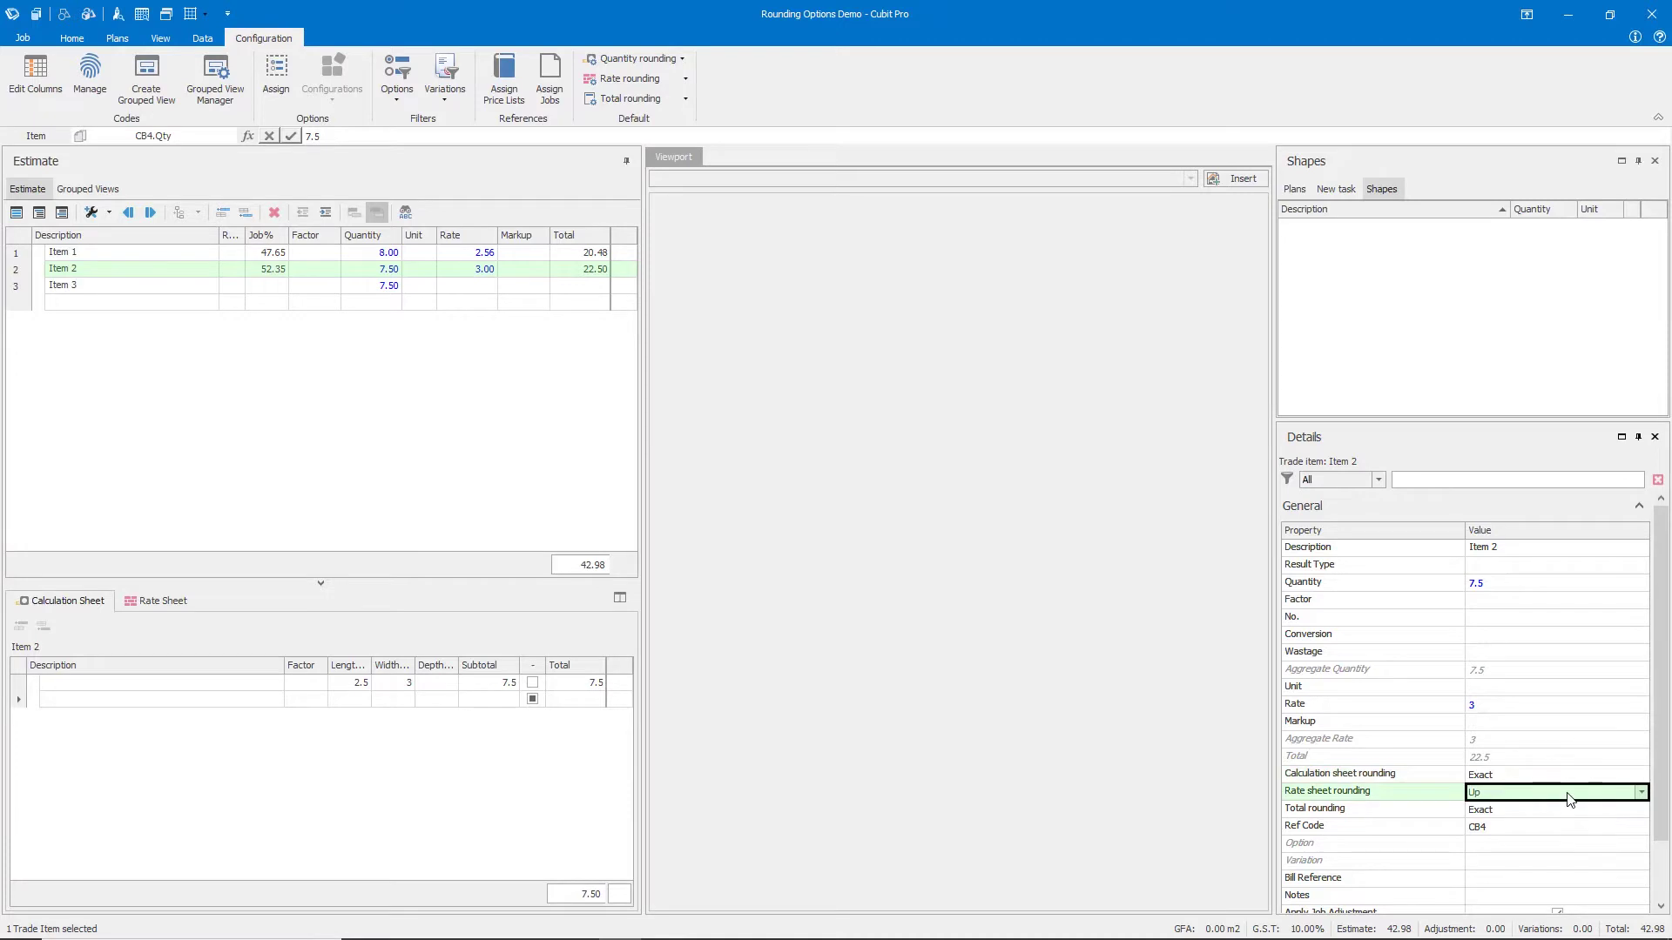
click(1641, 794)
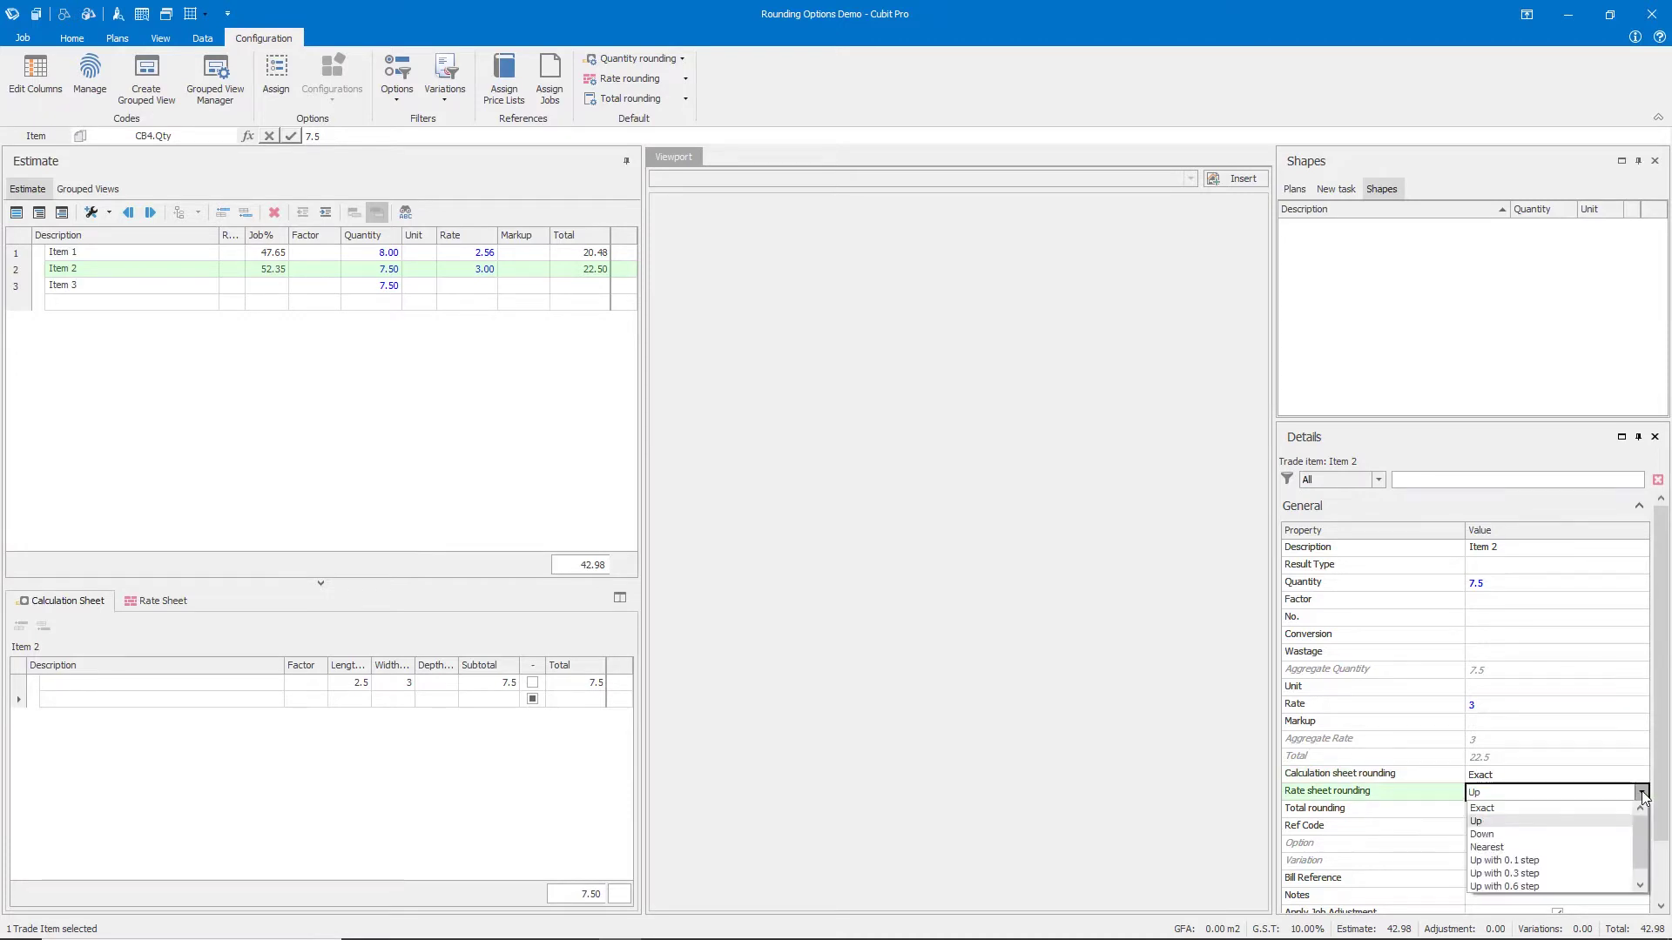
click(1542, 836)
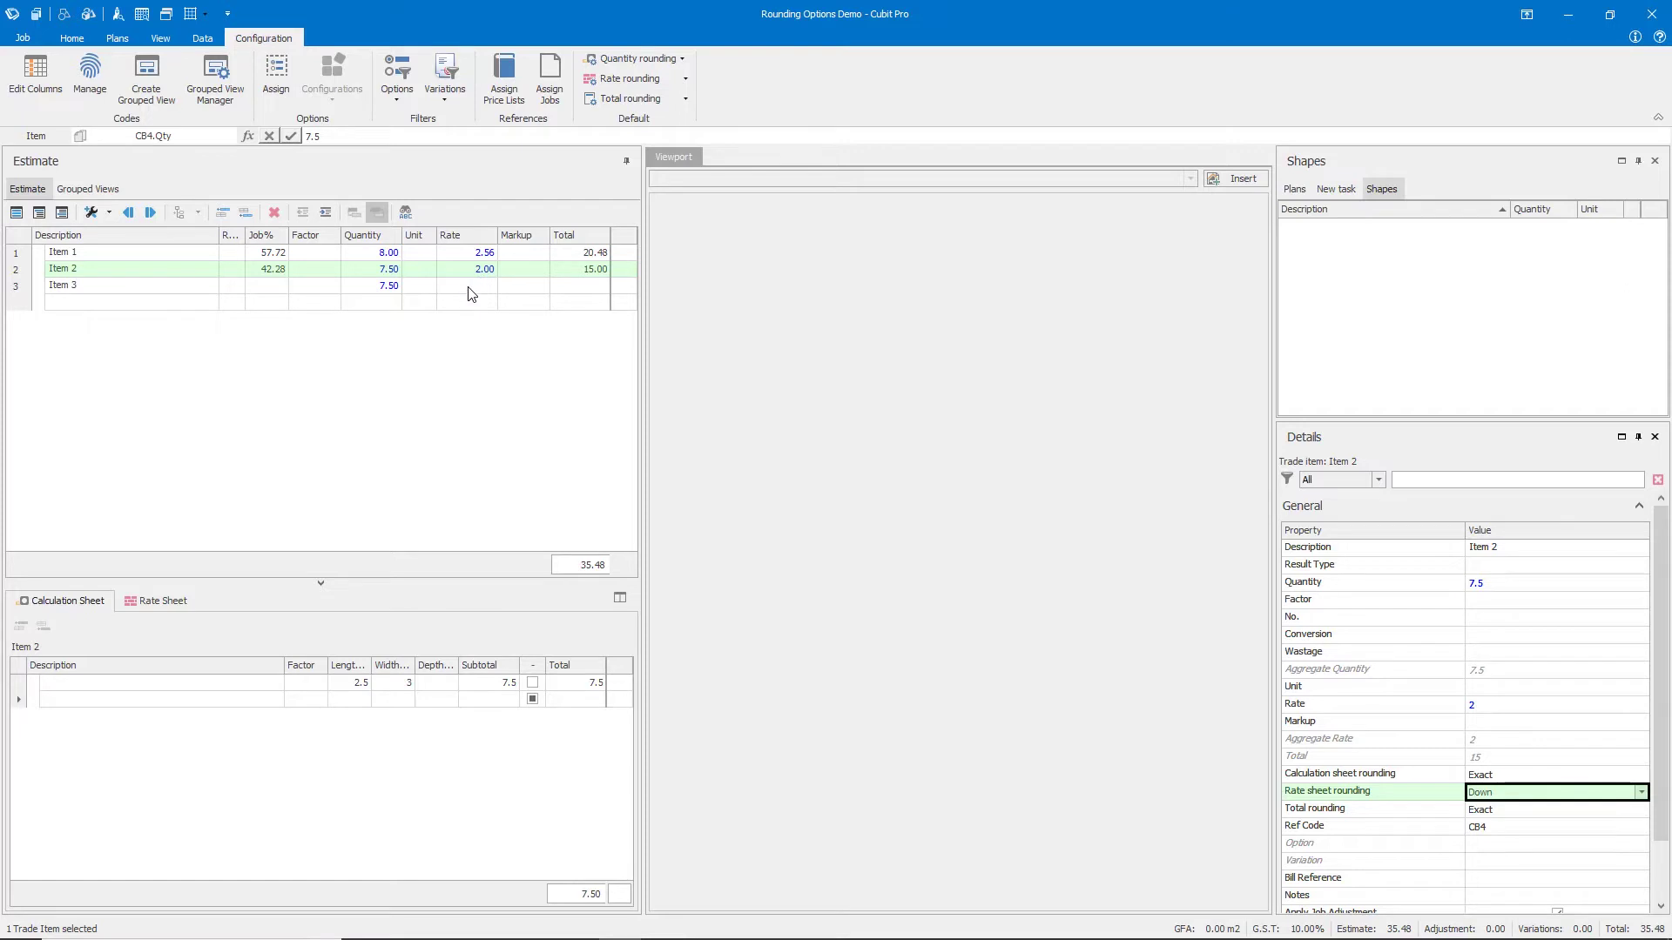
- Set the job's default rate rounding to Up and the default total rounding to Exact
click(206, 311)
click(204, 304)
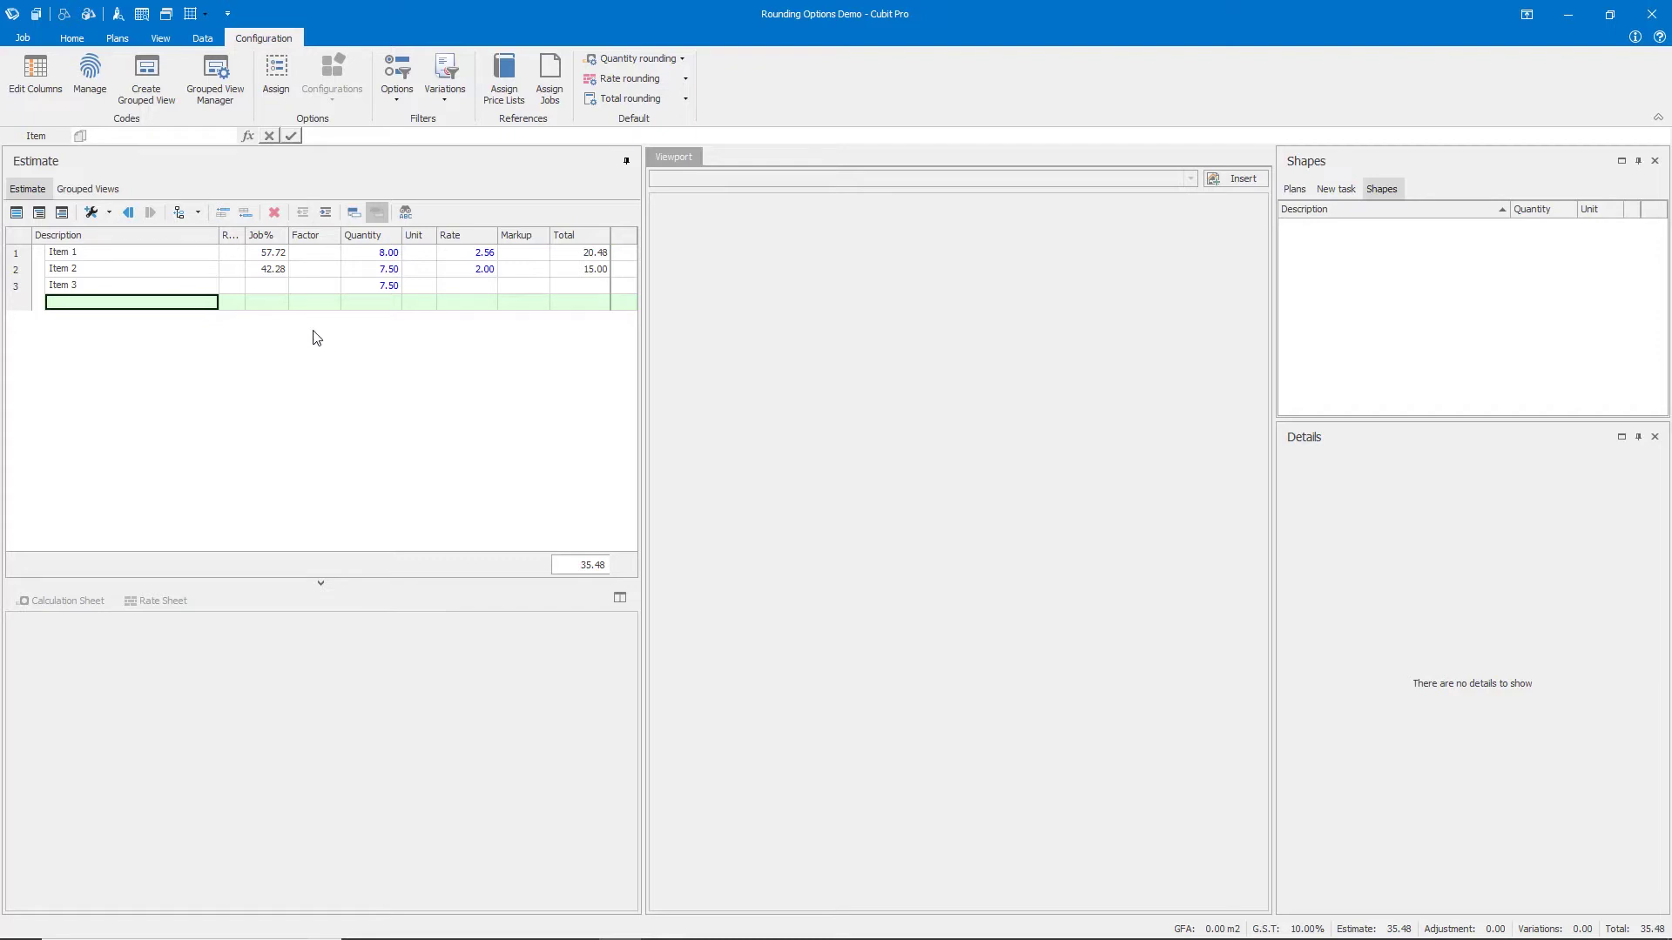
click(682, 58)
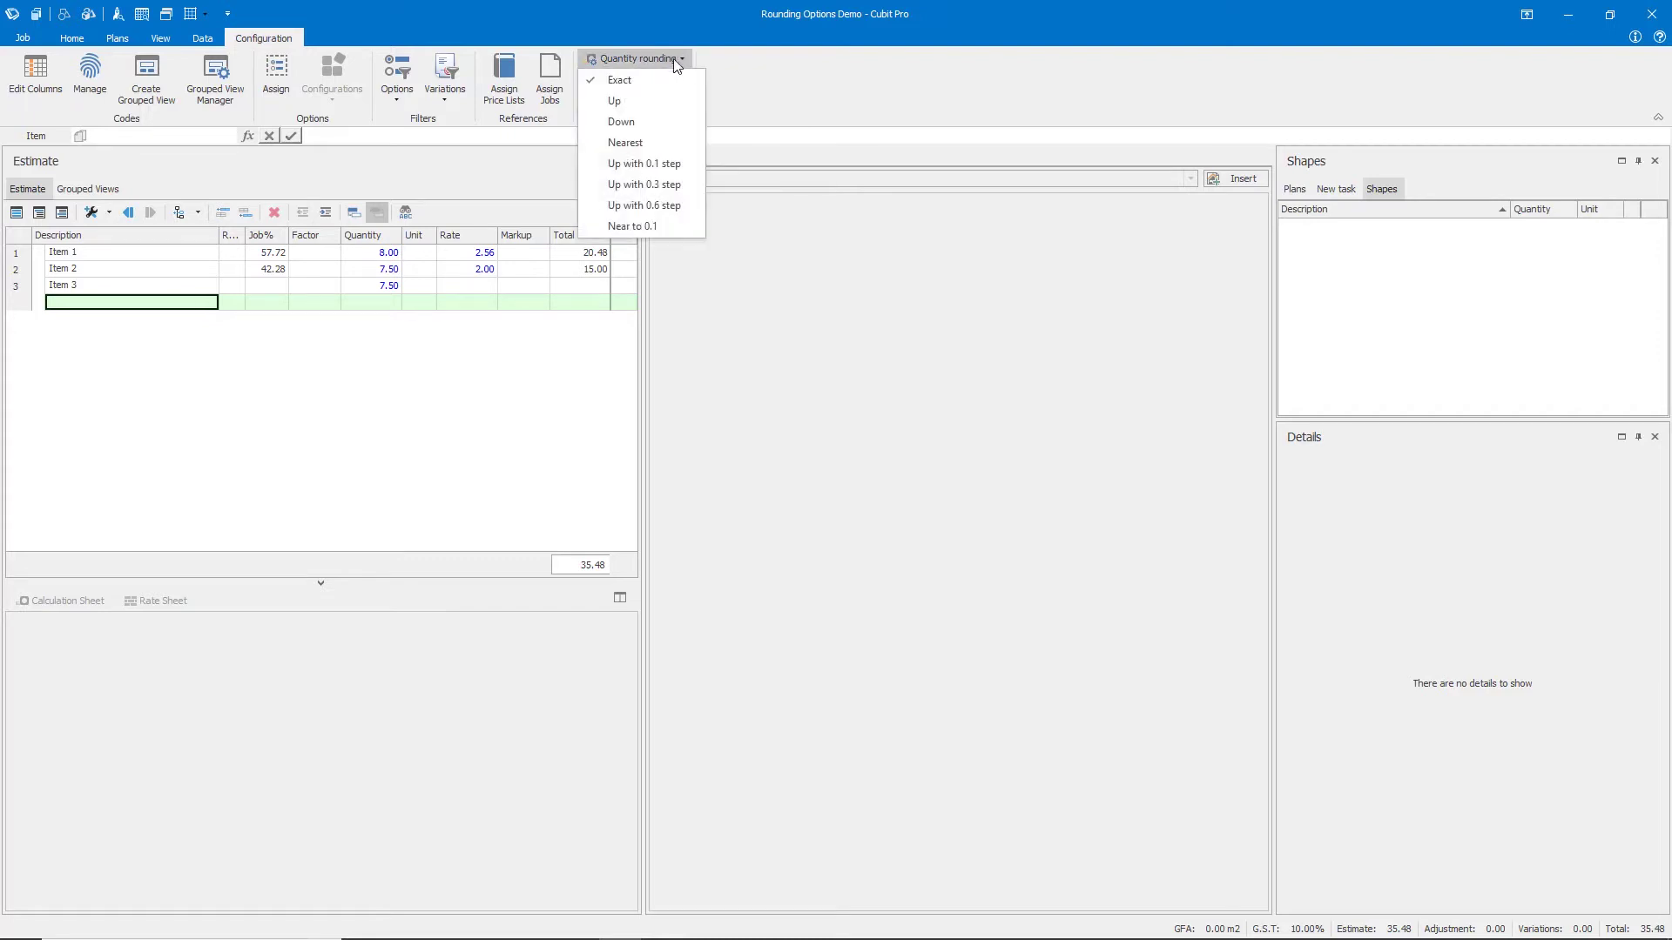
click(725, 77)
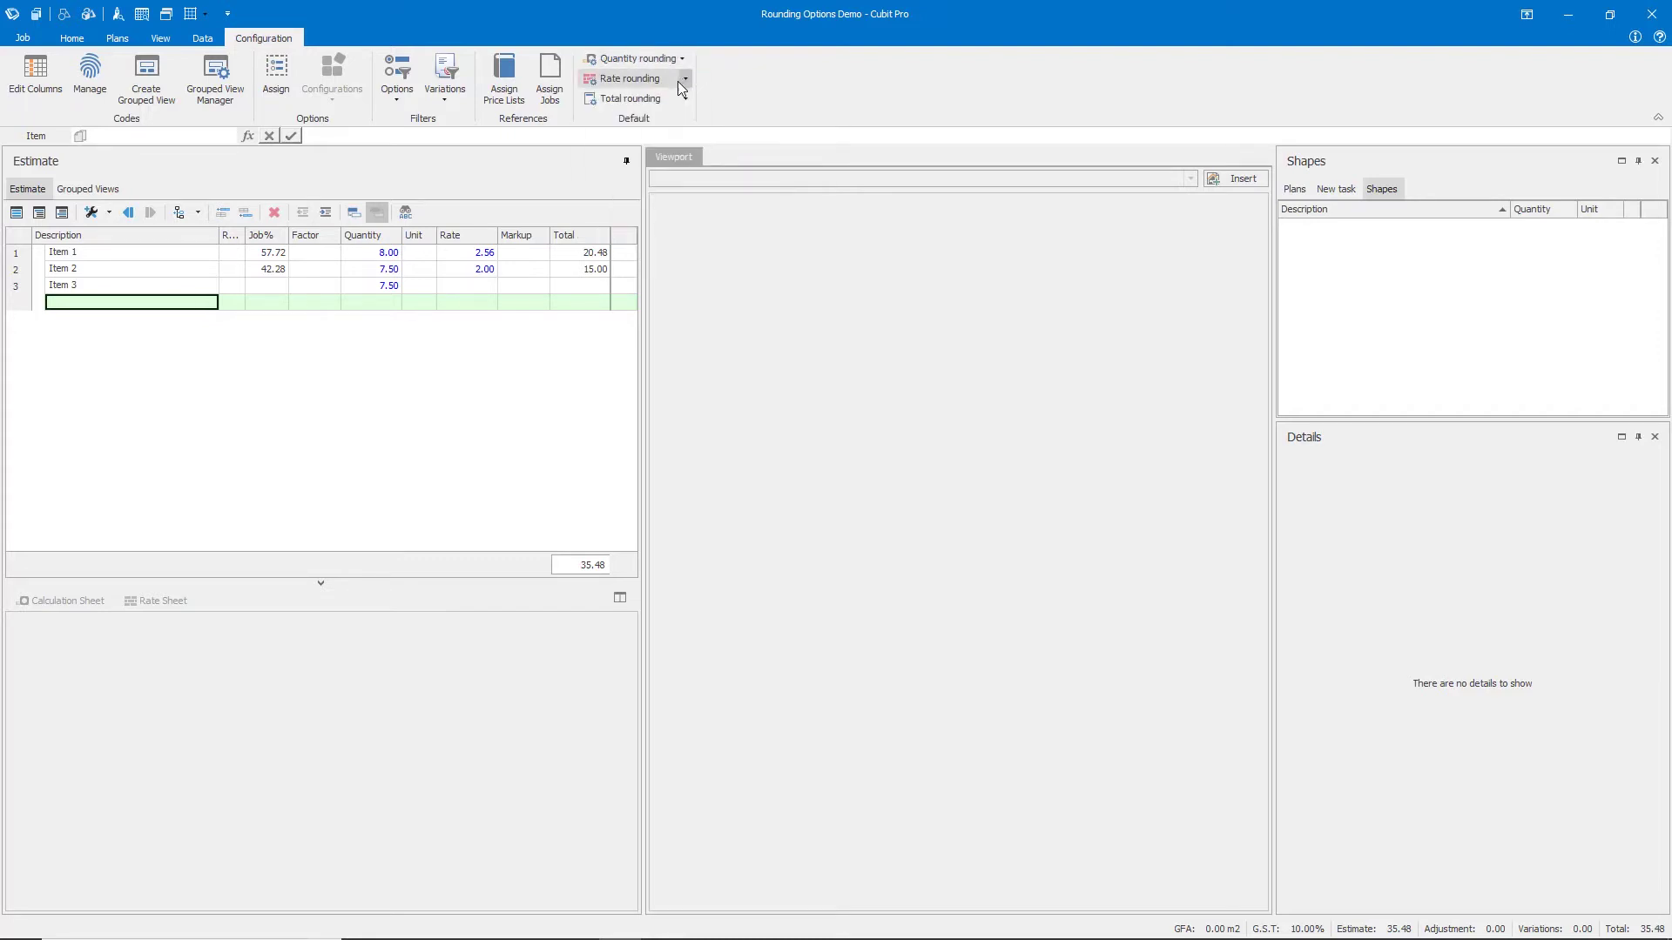
click(686, 78)
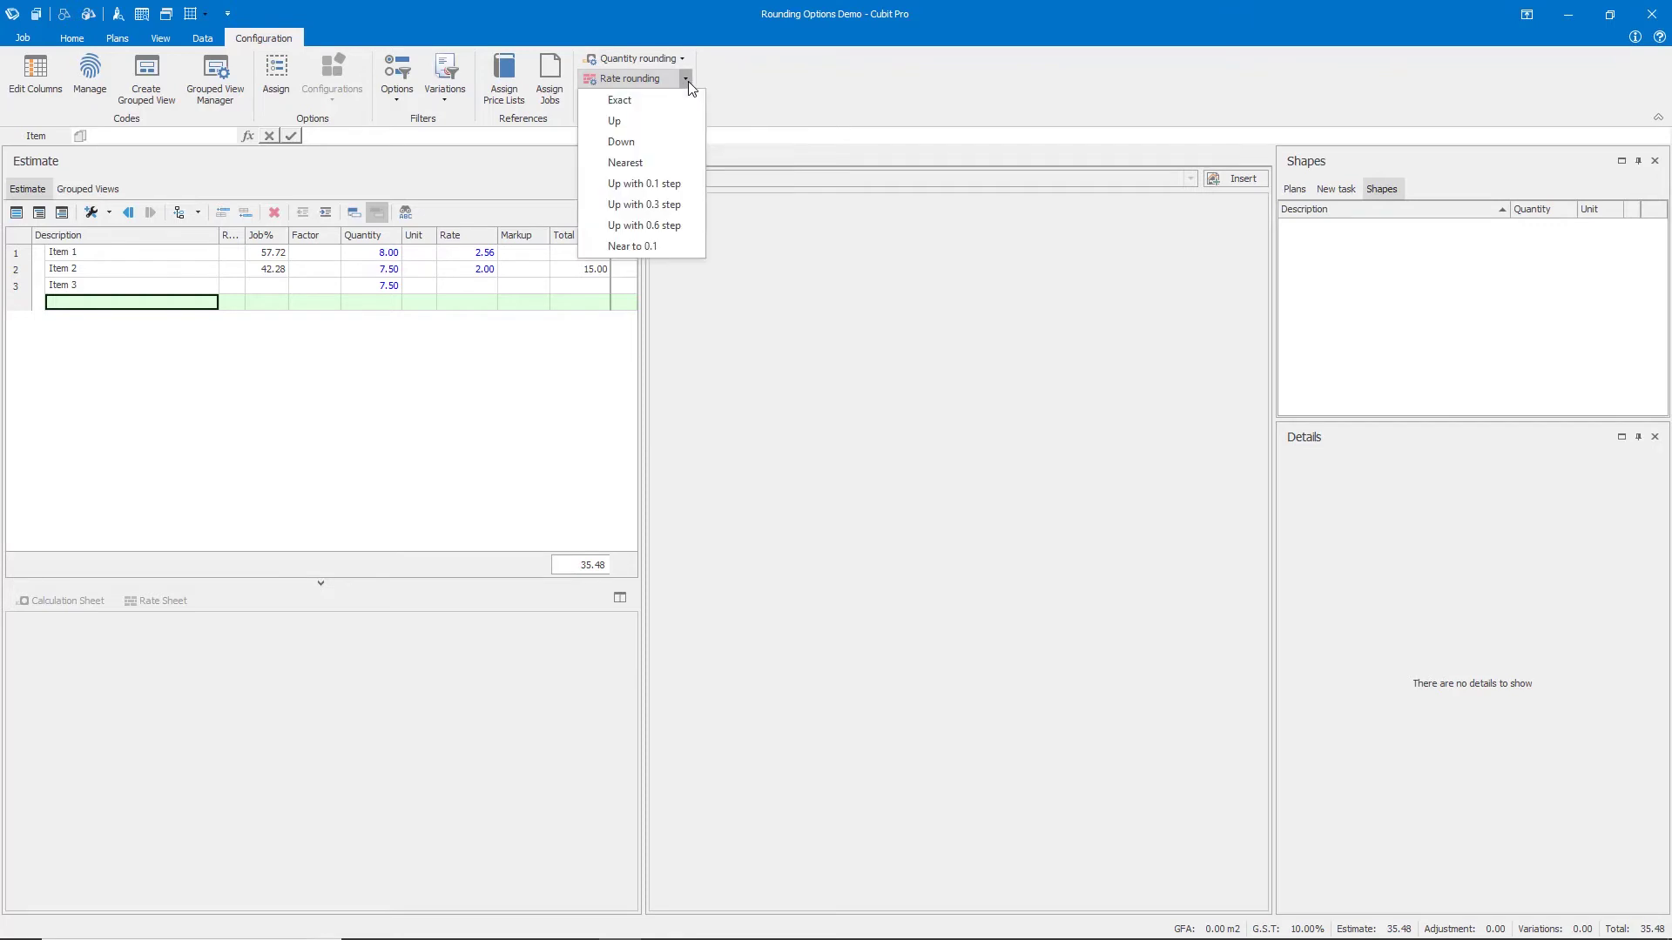
click(633, 126)
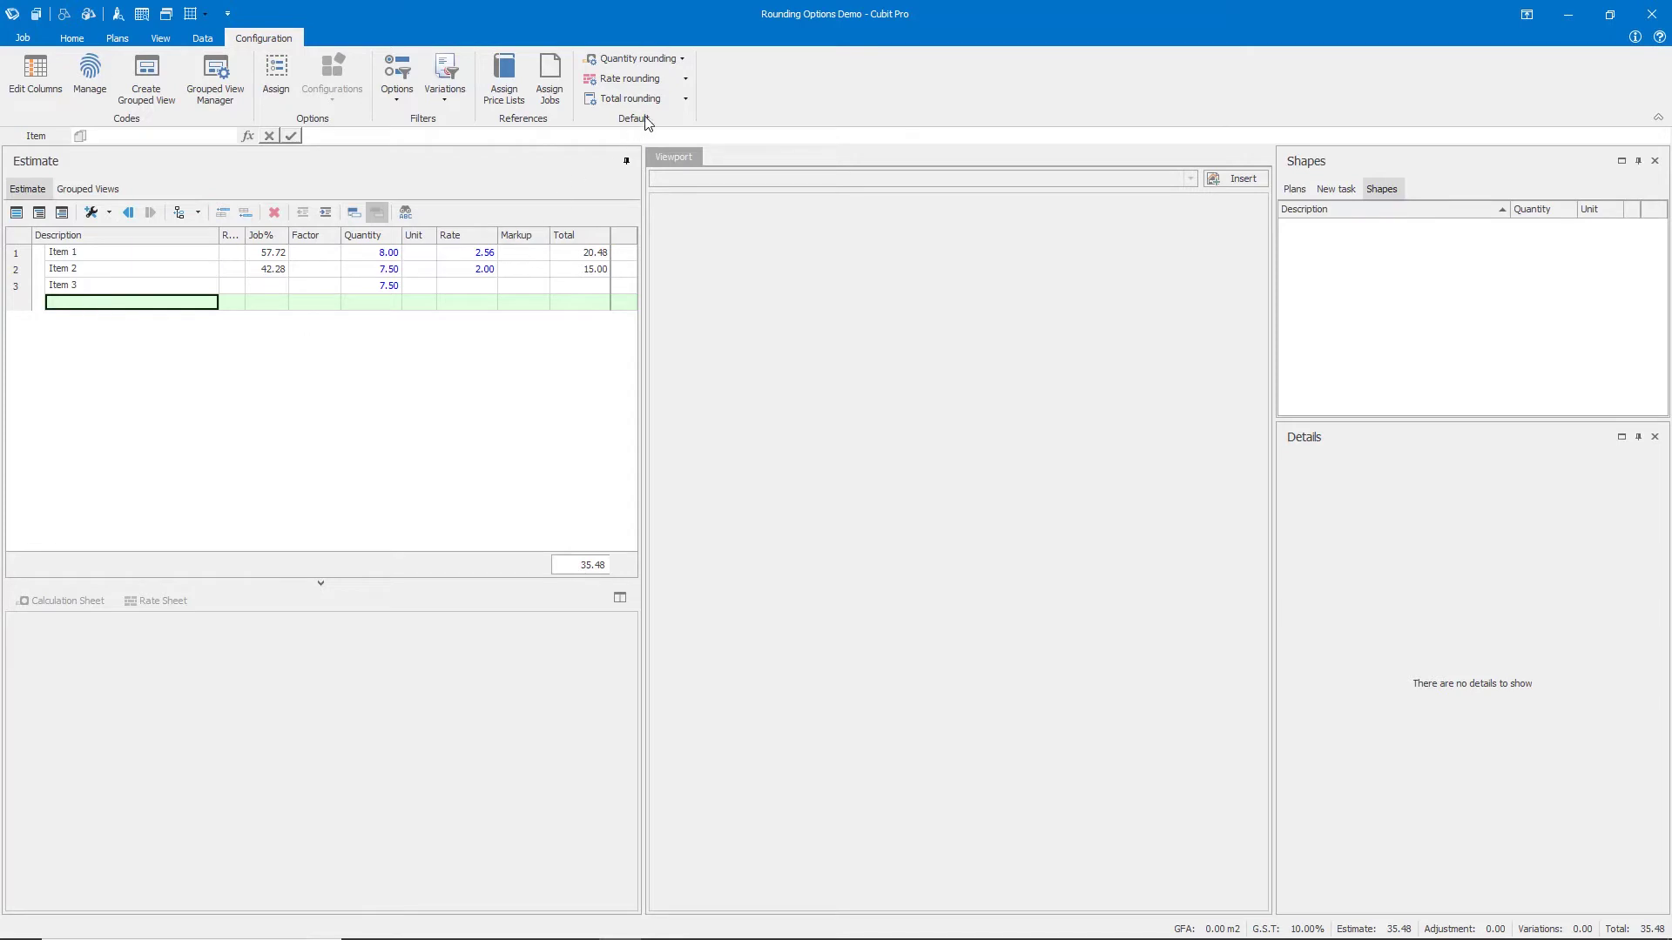
click(685, 99)
click(630, 122)
- Add a fourth estimate item with the description "Item 4" and check its calculation sheet and rate sheet rounding properties
text(Item 4)
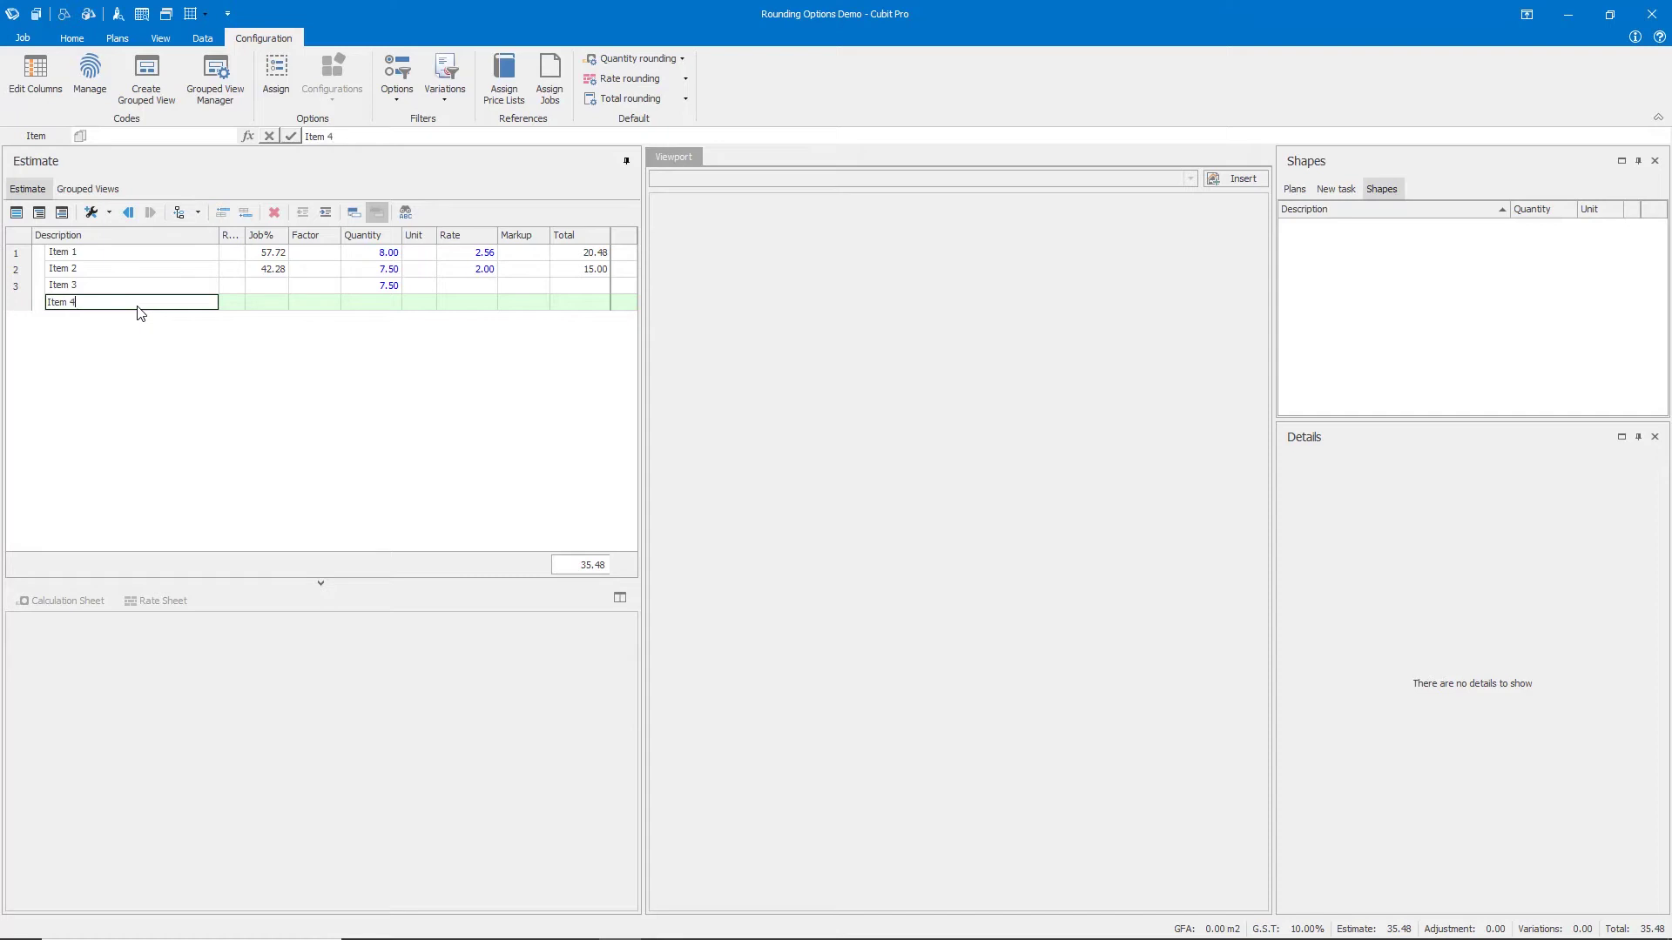
key(Tab)
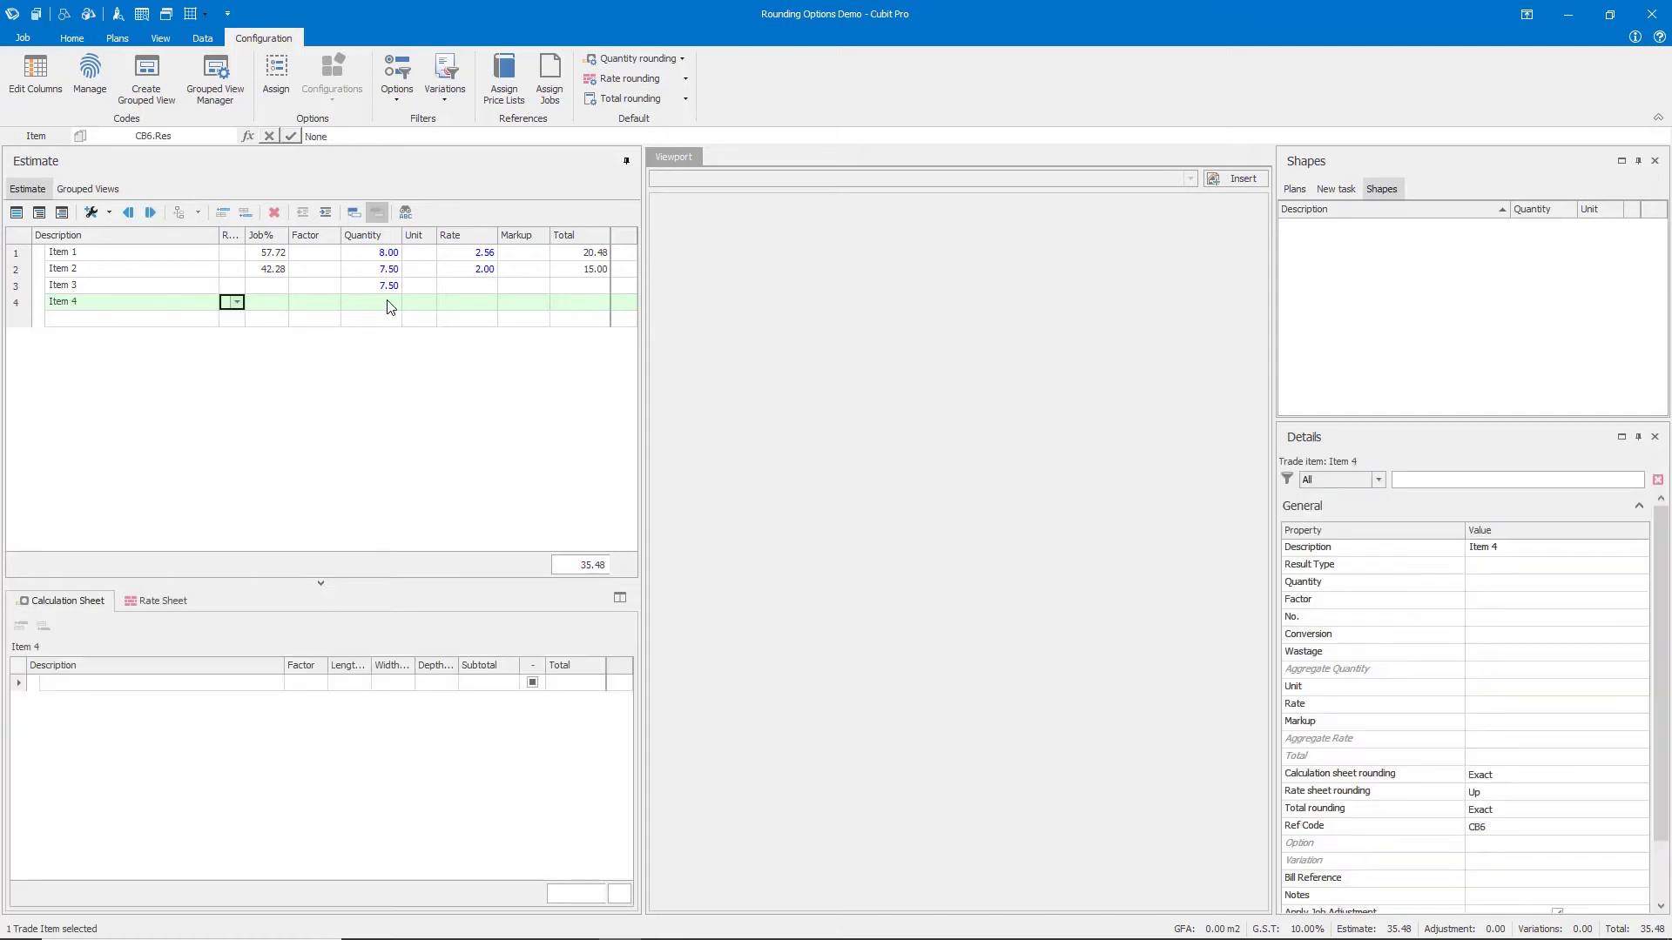
click(388, 304)
click(1433, 780)
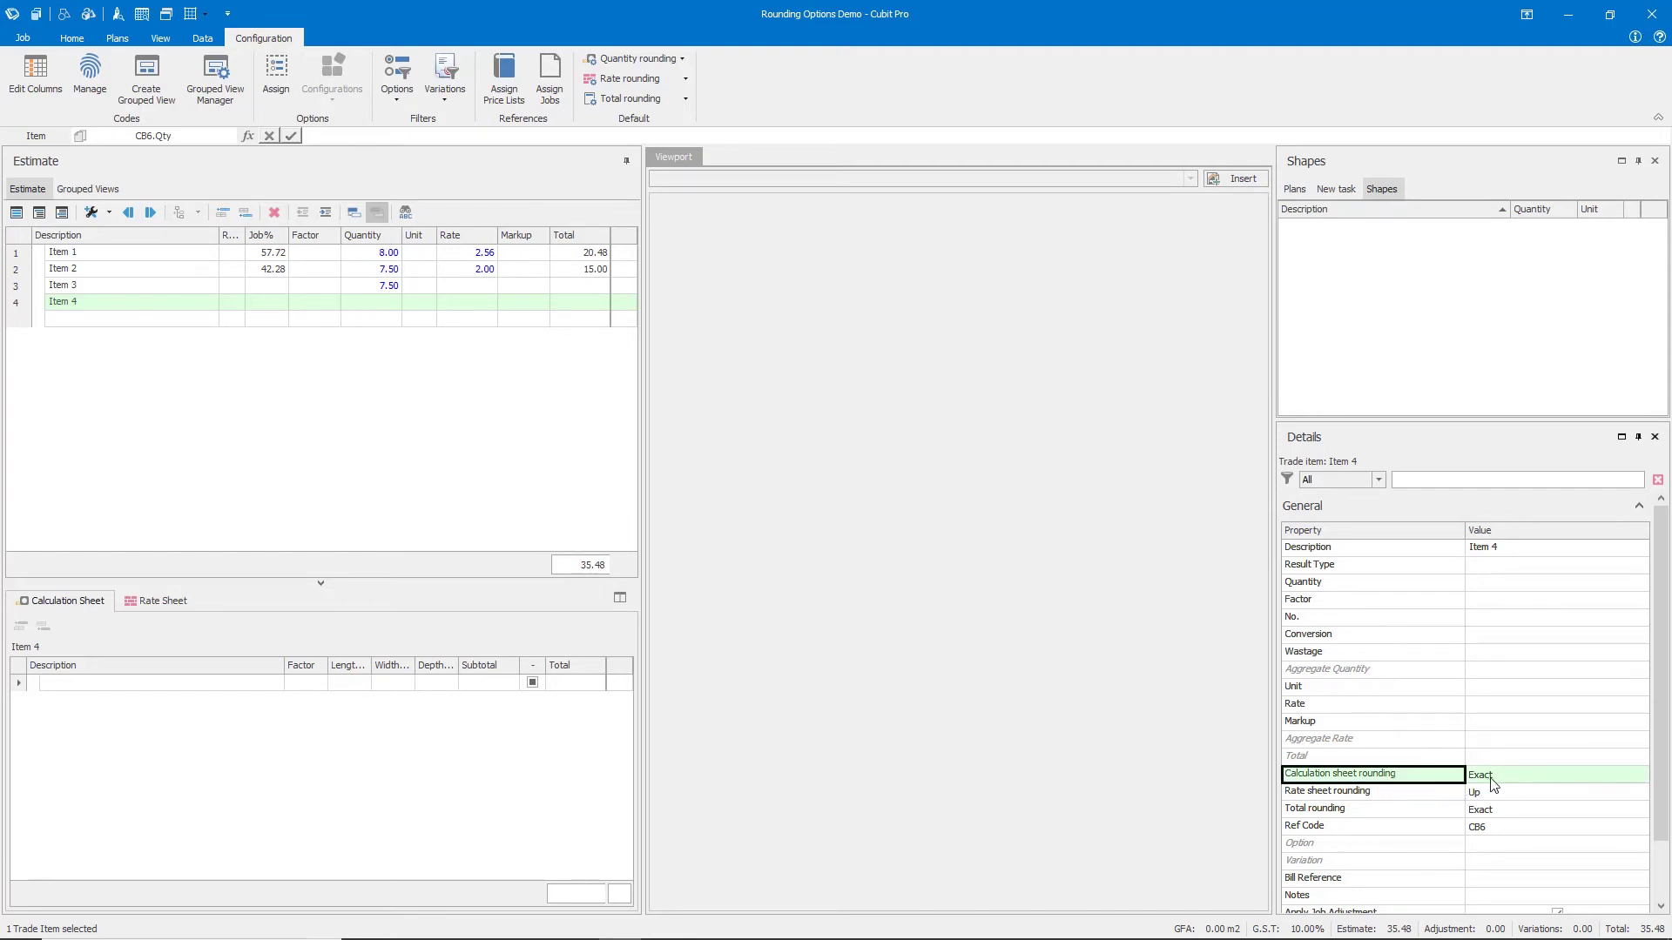
click(1419, 794)
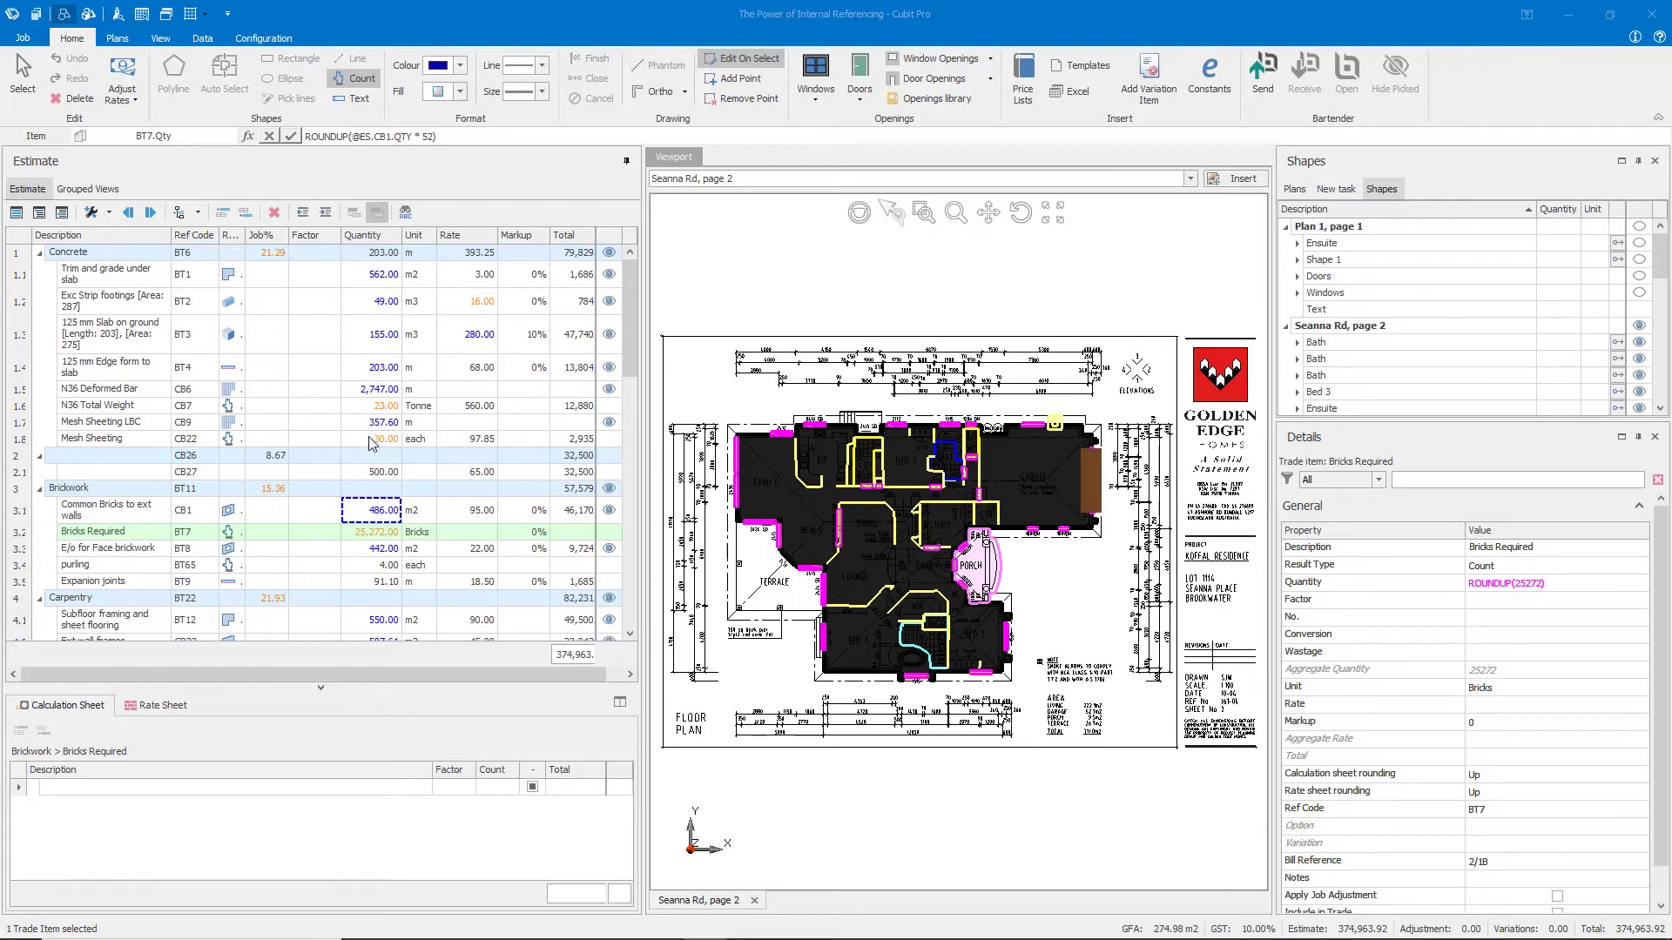
- In the job The Power of Internal Referencing, examine the ROUNDUP formula in the Bricks Required quantity
click(376, 533)
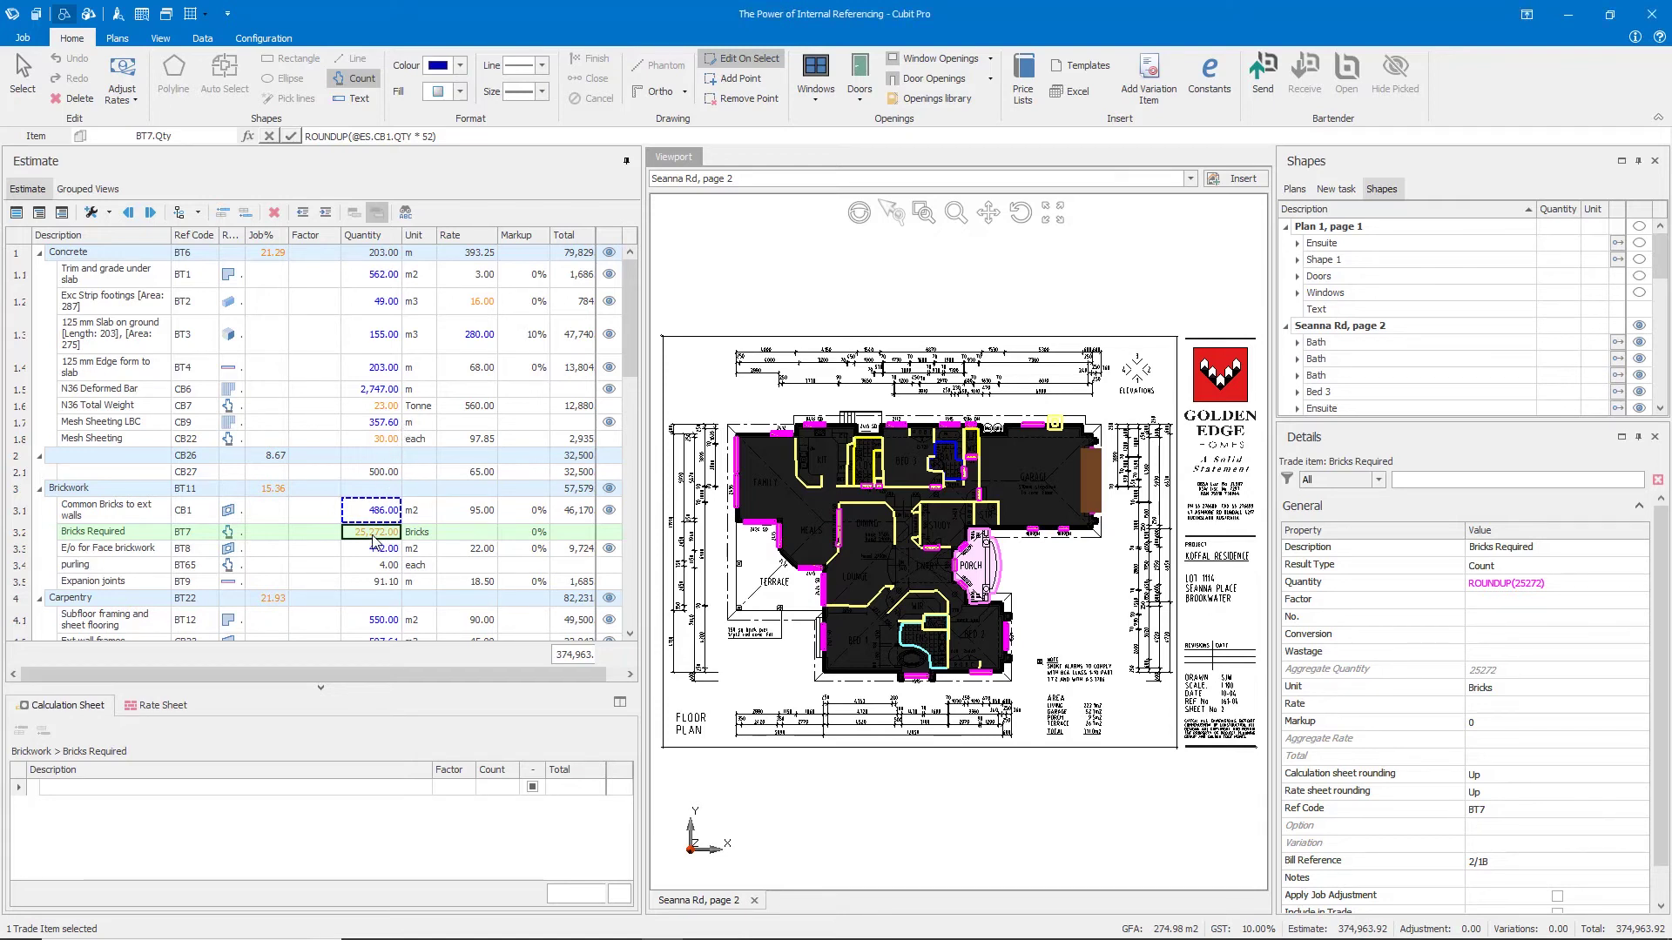
click(319, 140)
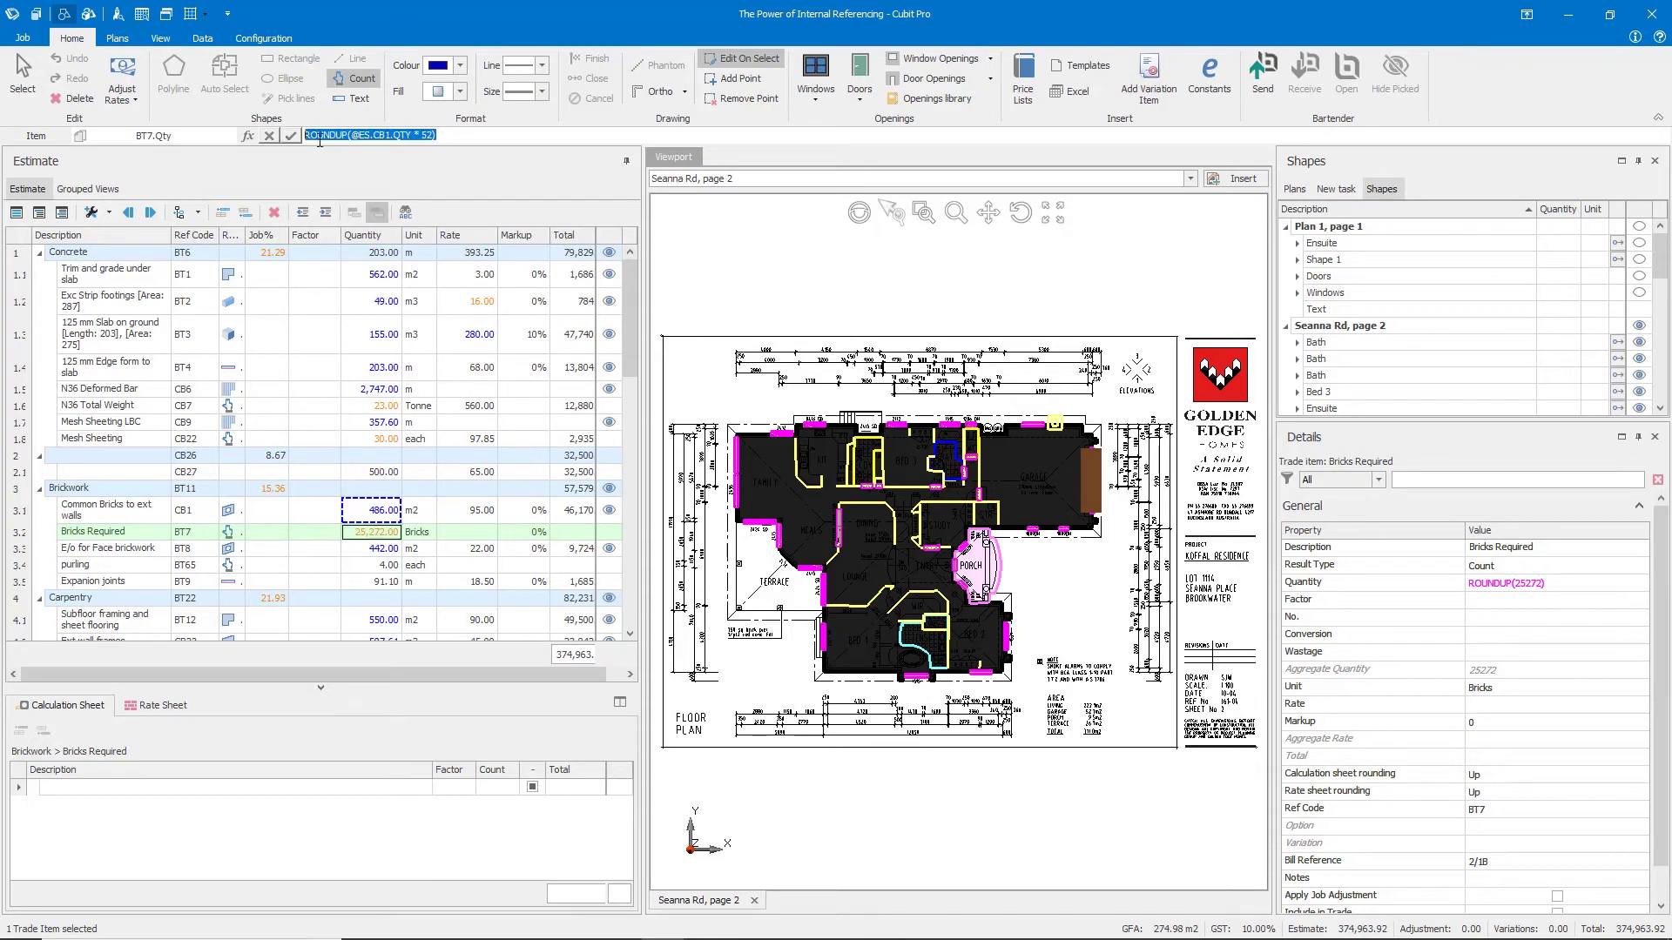
drag(306, 138, 349, 140)
click(490, 135)
- Open the Cubit User Guide and go to page 114 to read about the available rounding functions
key(F1)
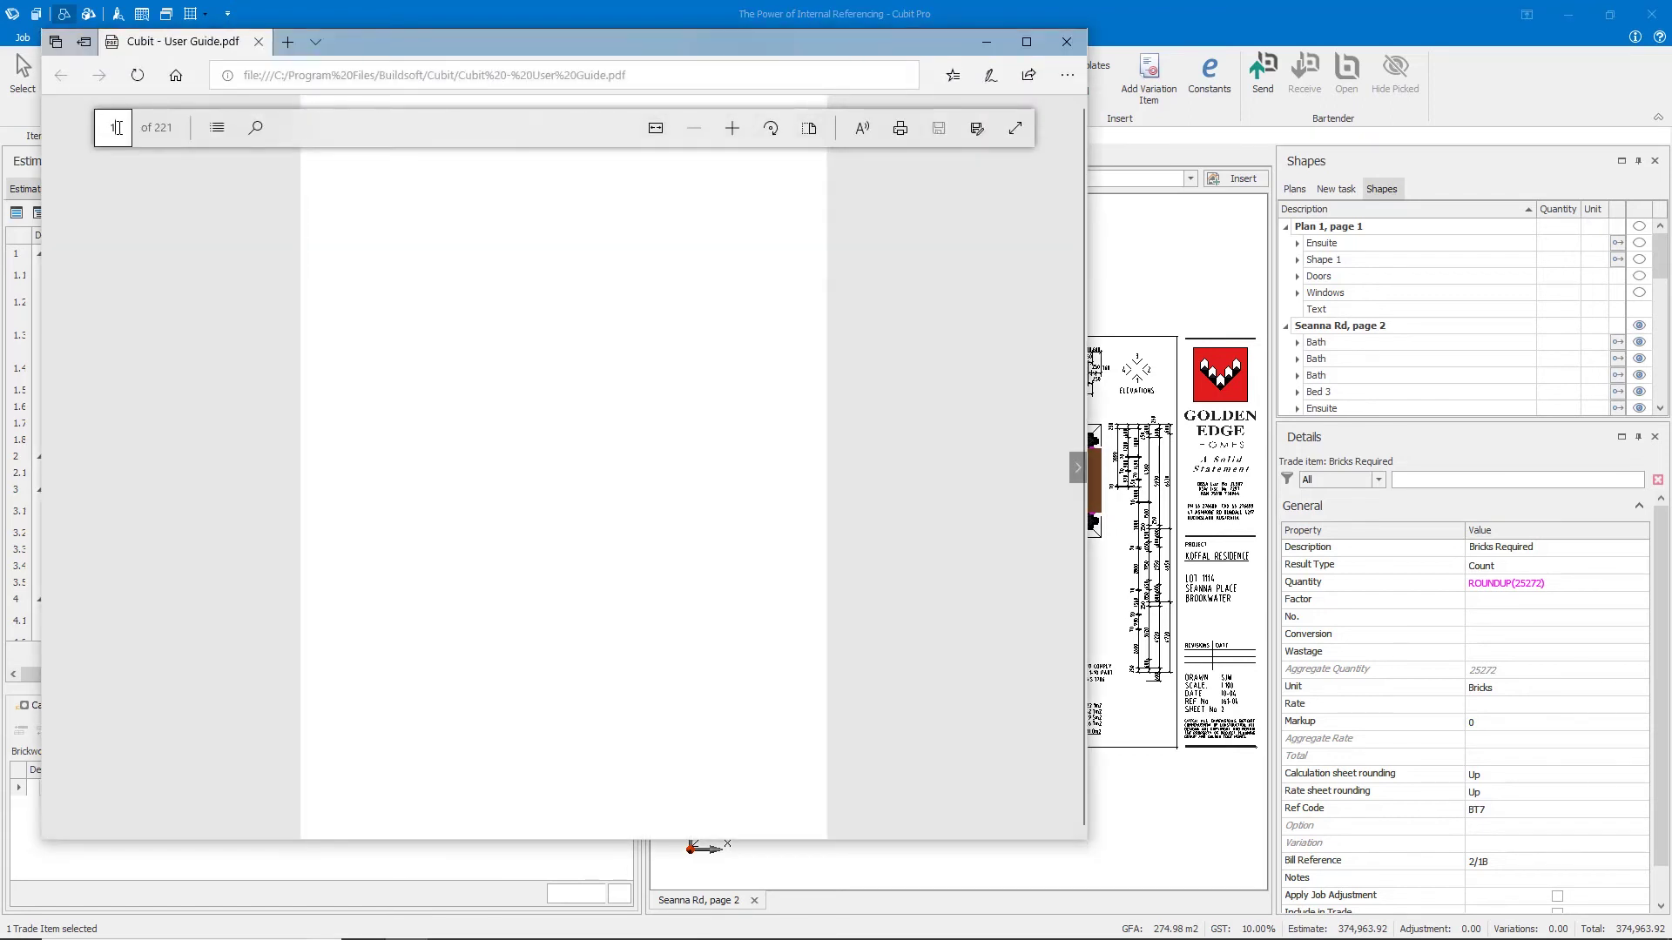
click(115, 128)
text(114)
key(Return)
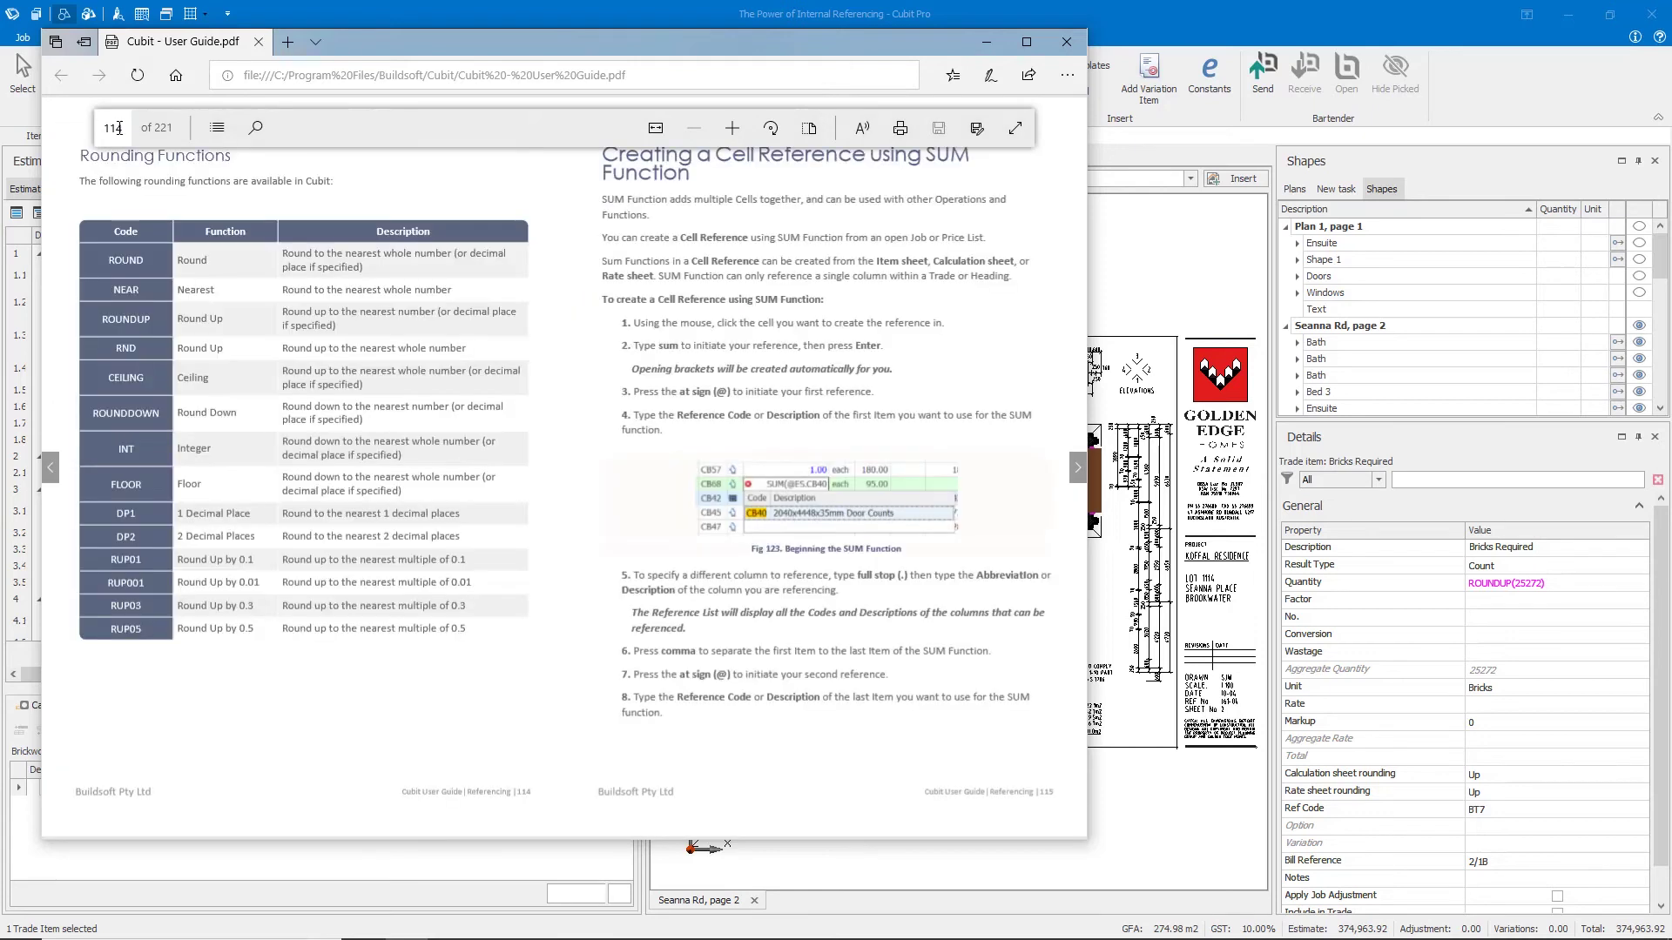